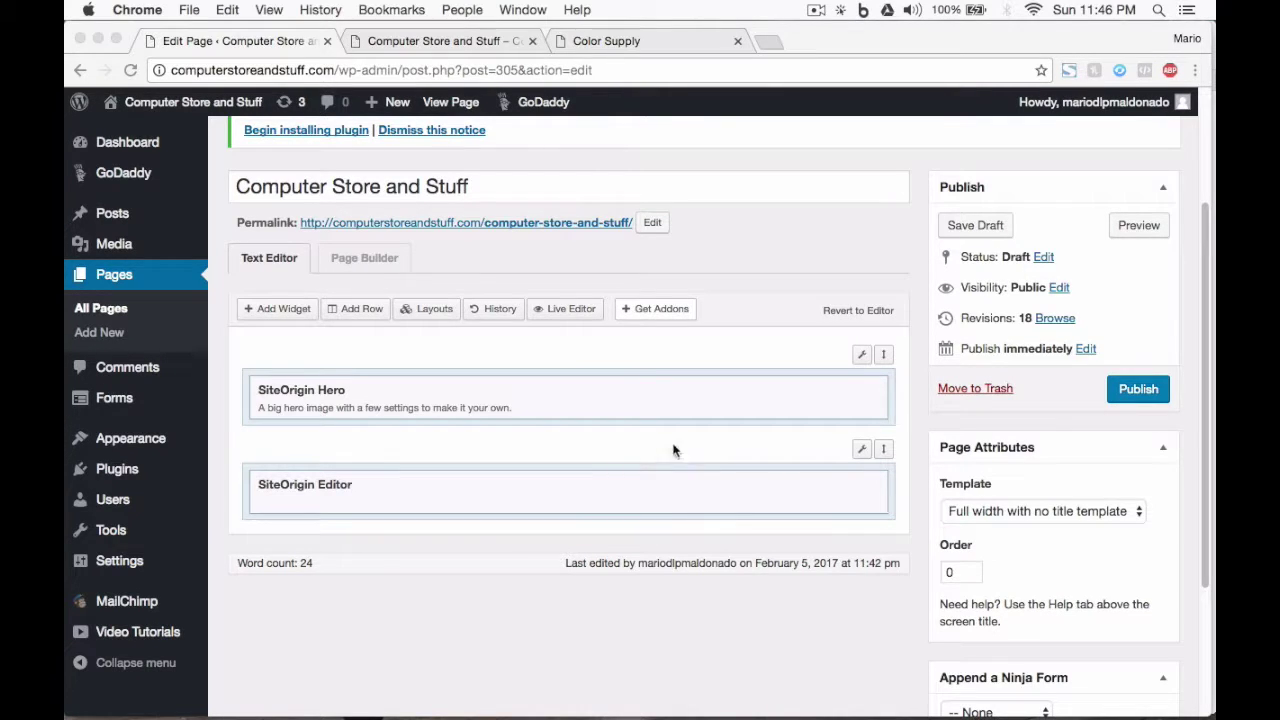
Step: Delete the SiteOrigin Editor widget from the page and remove the last three frames from the SiteOrigin Hero widget
mouse_move(830, 492)
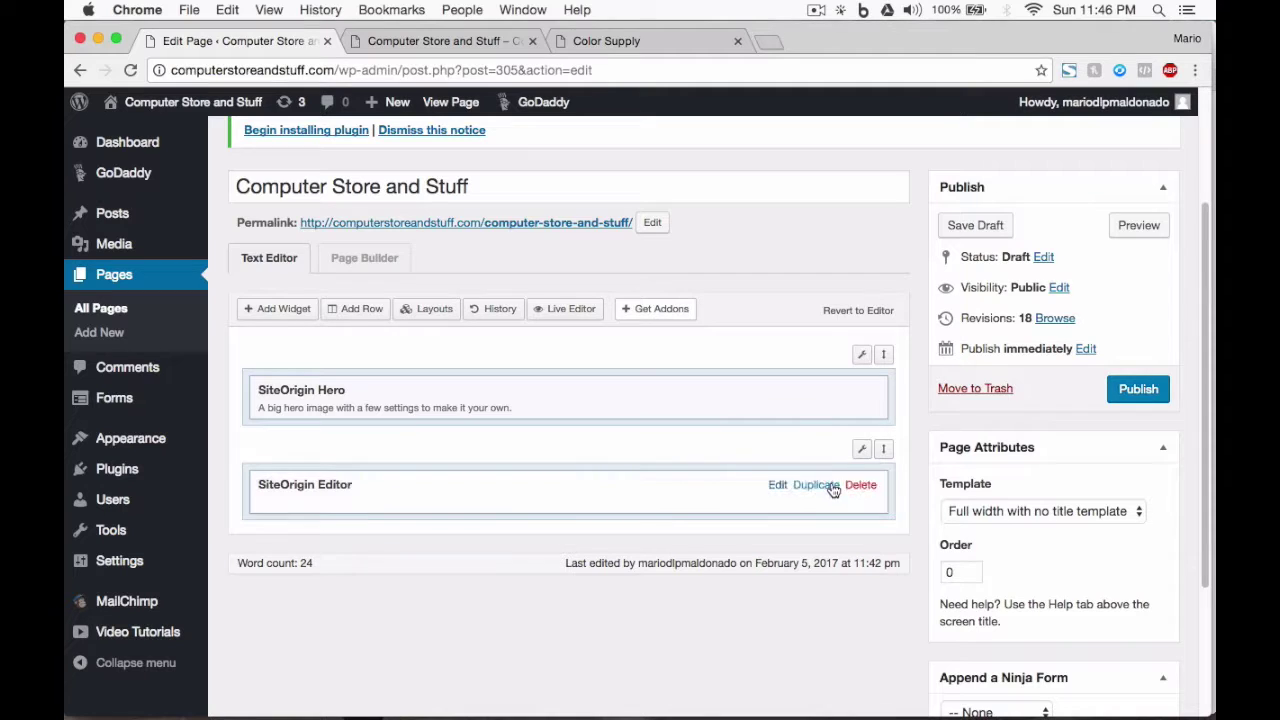
click(861, 486)
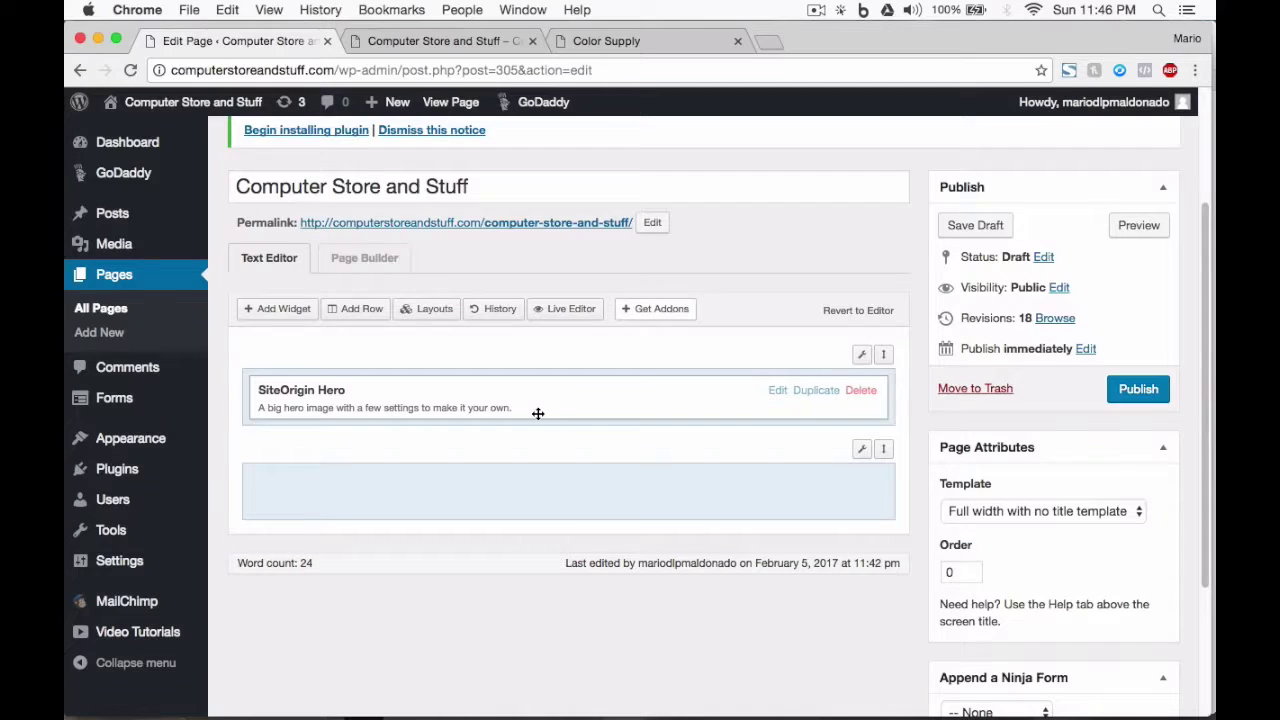
click(778, 391)
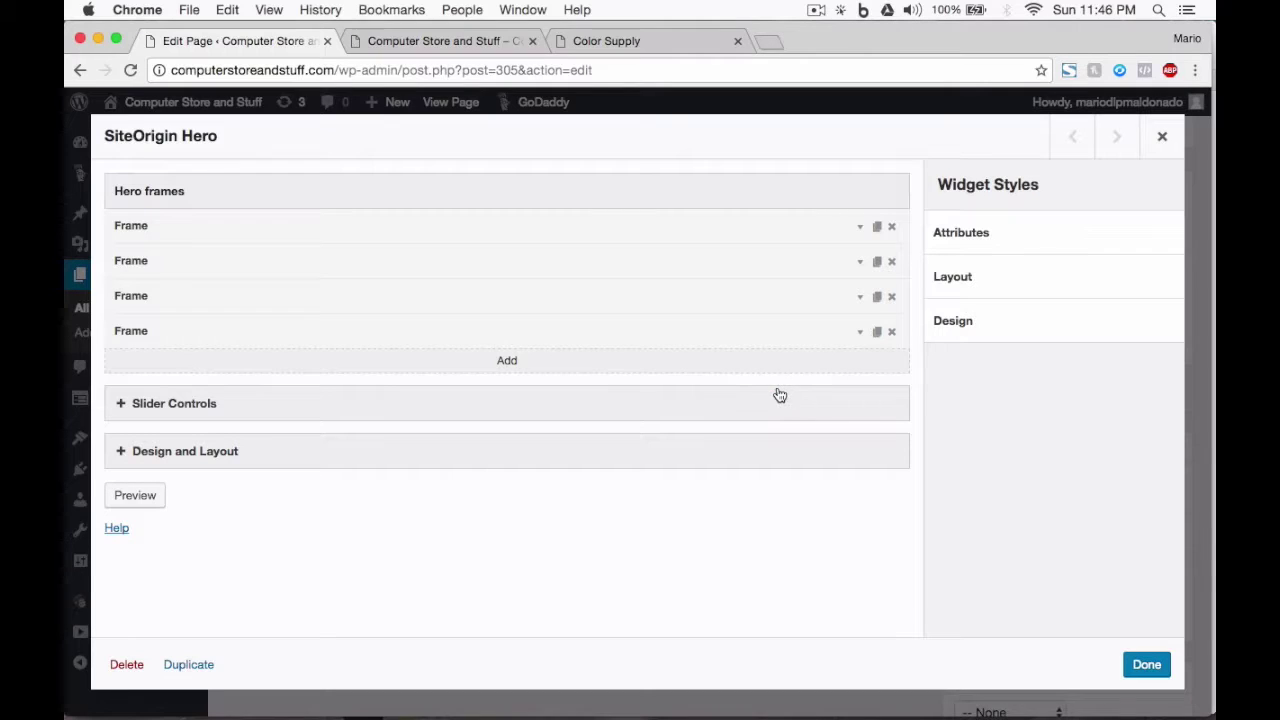
click(892, 331)
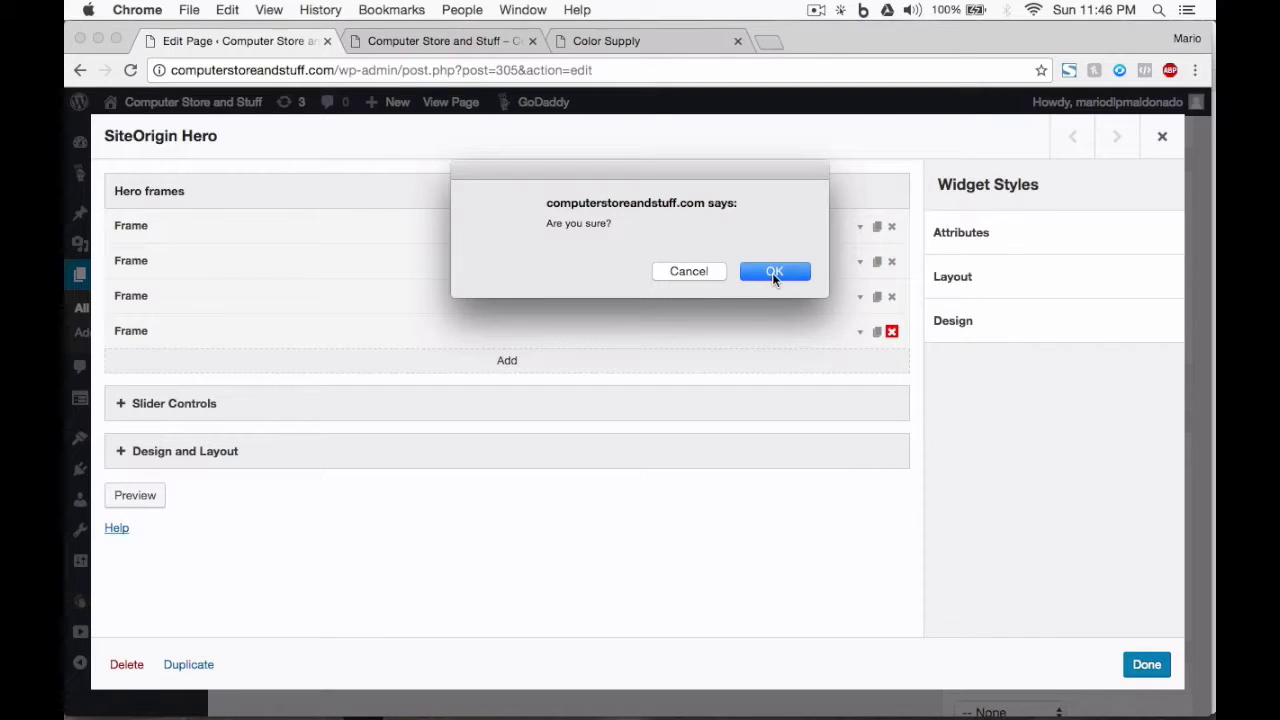
click(772, 272)
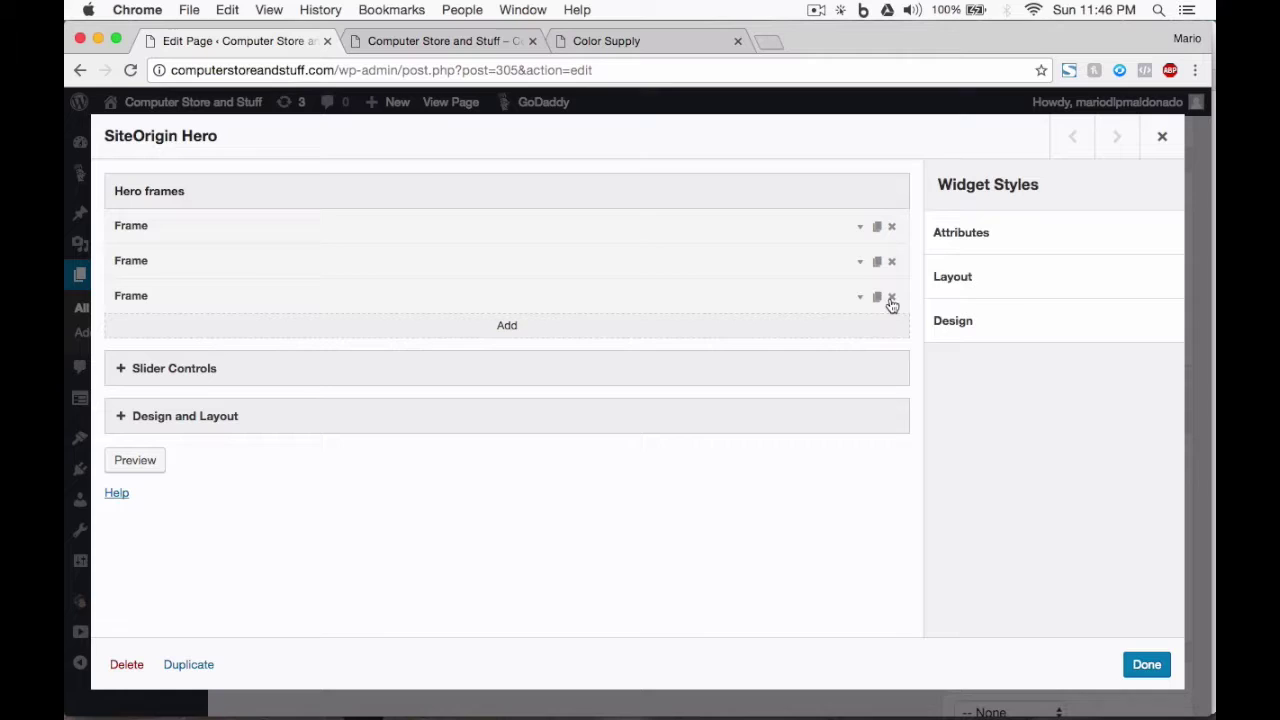
click(892, 296)
click(790, 279)
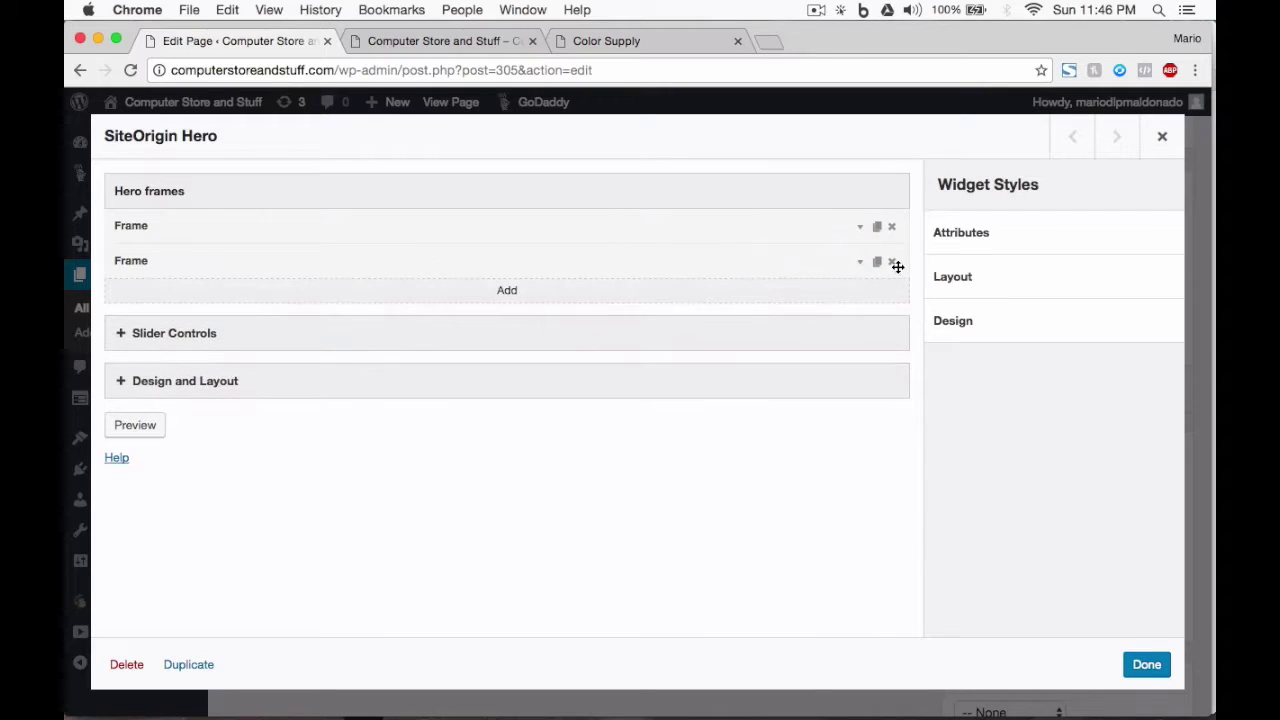
click(891, 261)
click(769, 271)
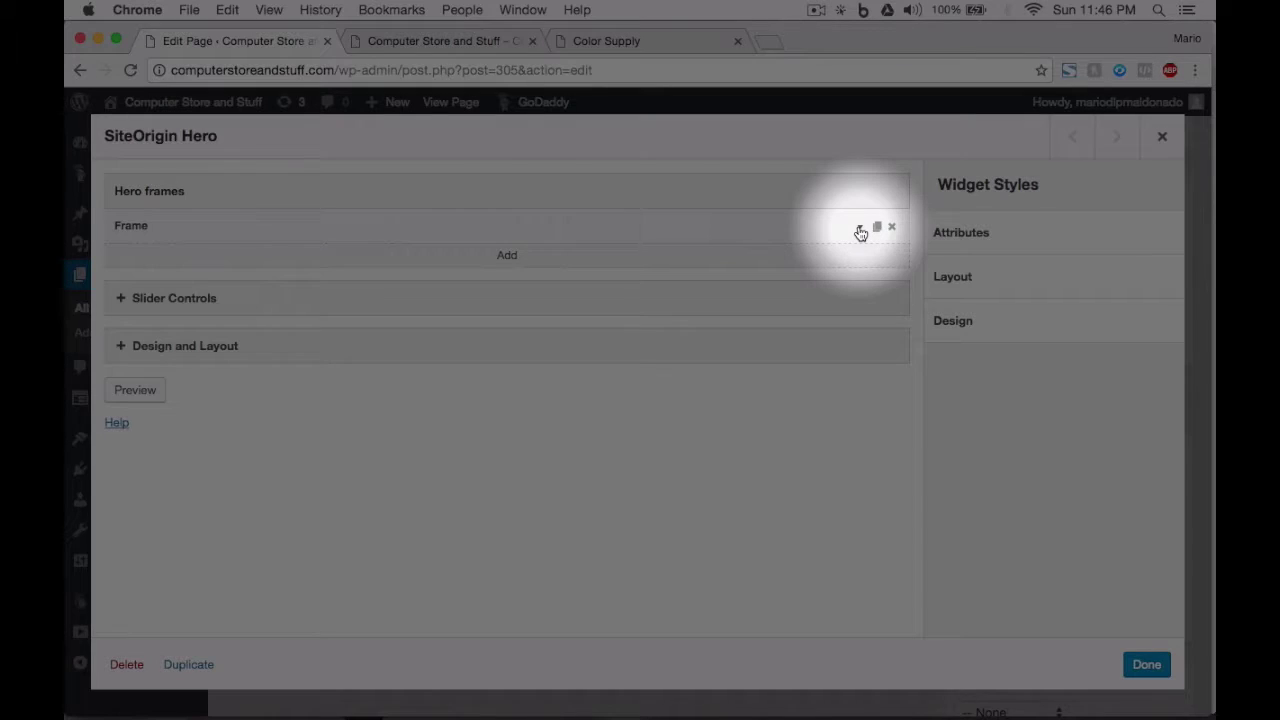
Step: Set the remaining hero frame's background image to the desktop computer photo qtq80-X7Rg3n.jpeg from the media library
click(859, 229)
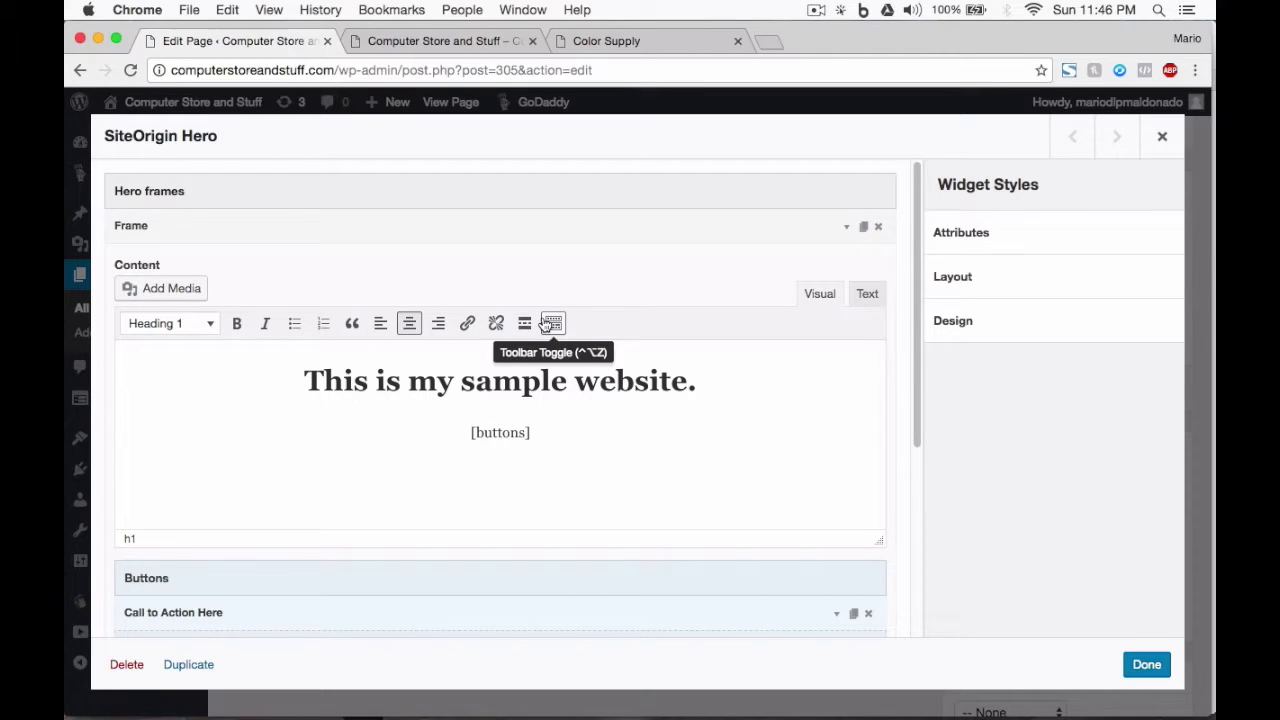
scroll(423, 402, down, 5)
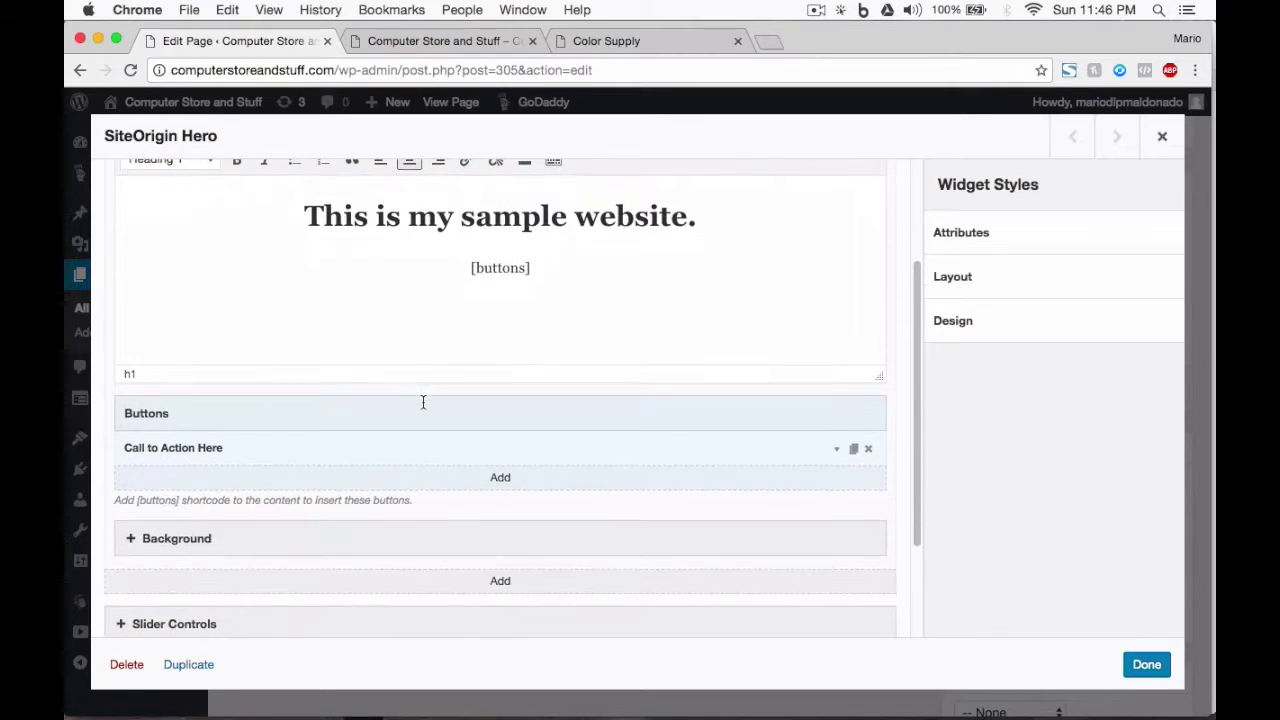
click(176, 538)
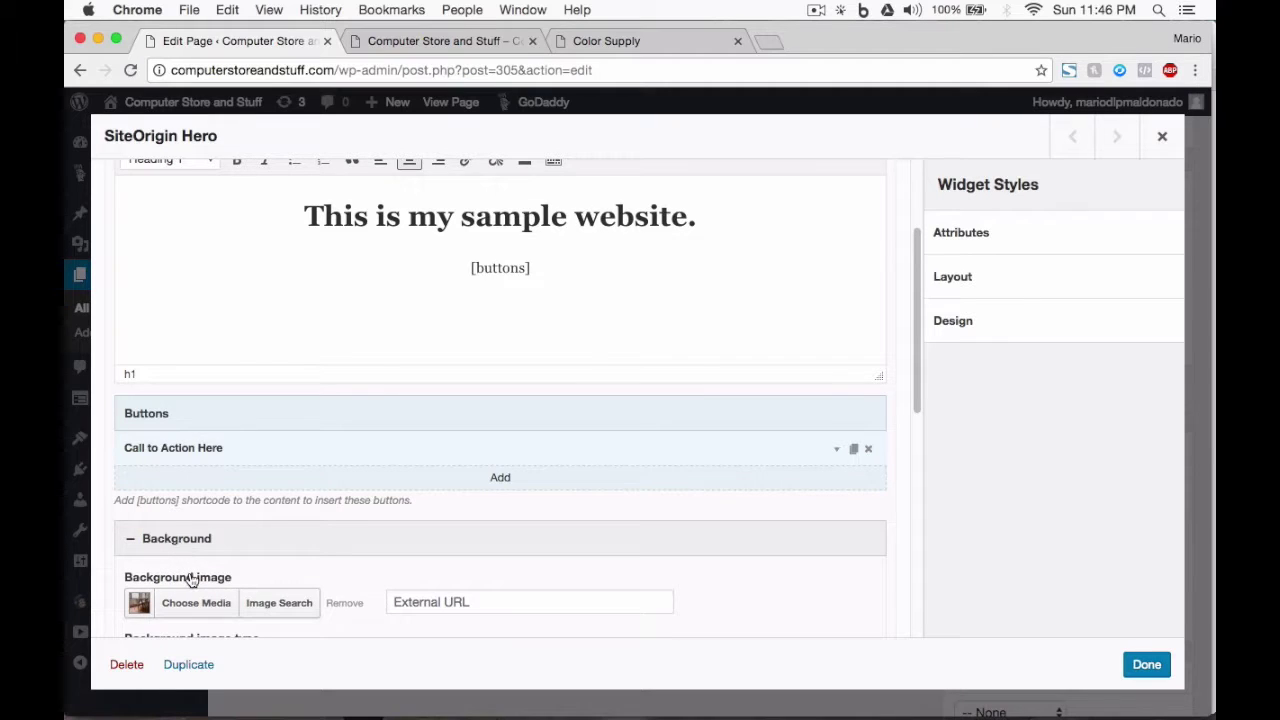
scroll(185, 560, down, 2)
click(198, 512)
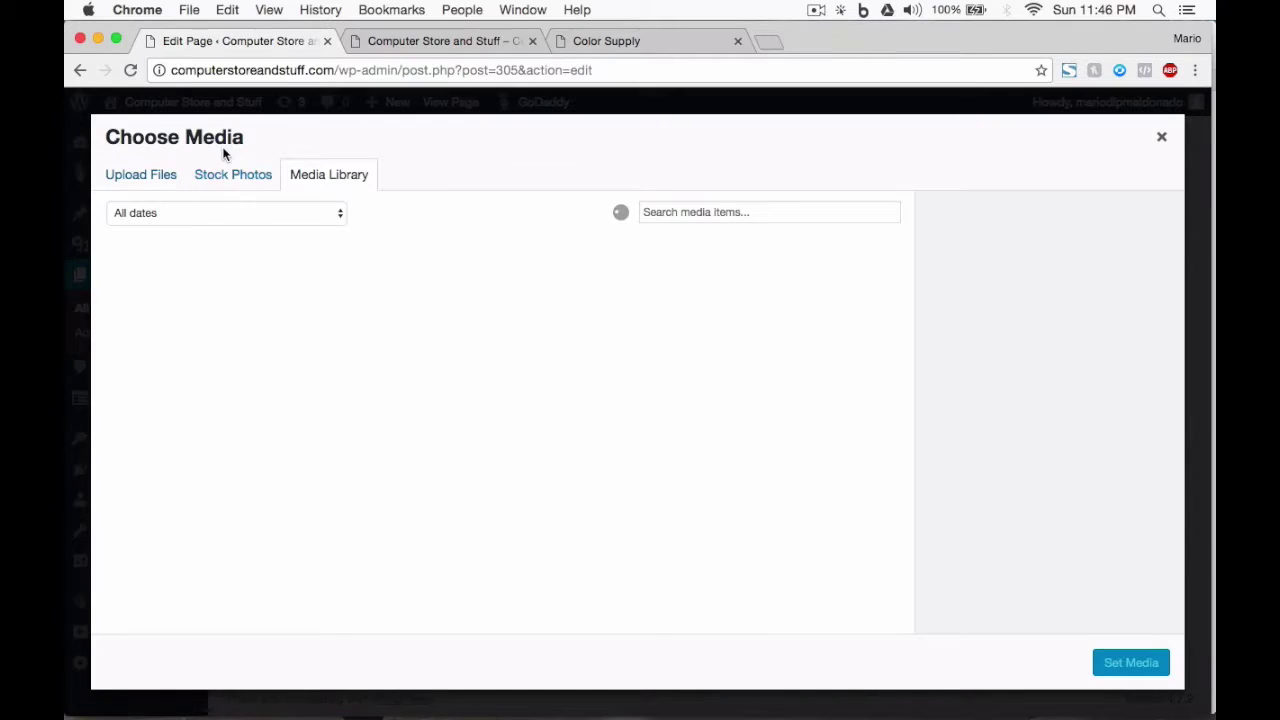
click(224, 177)
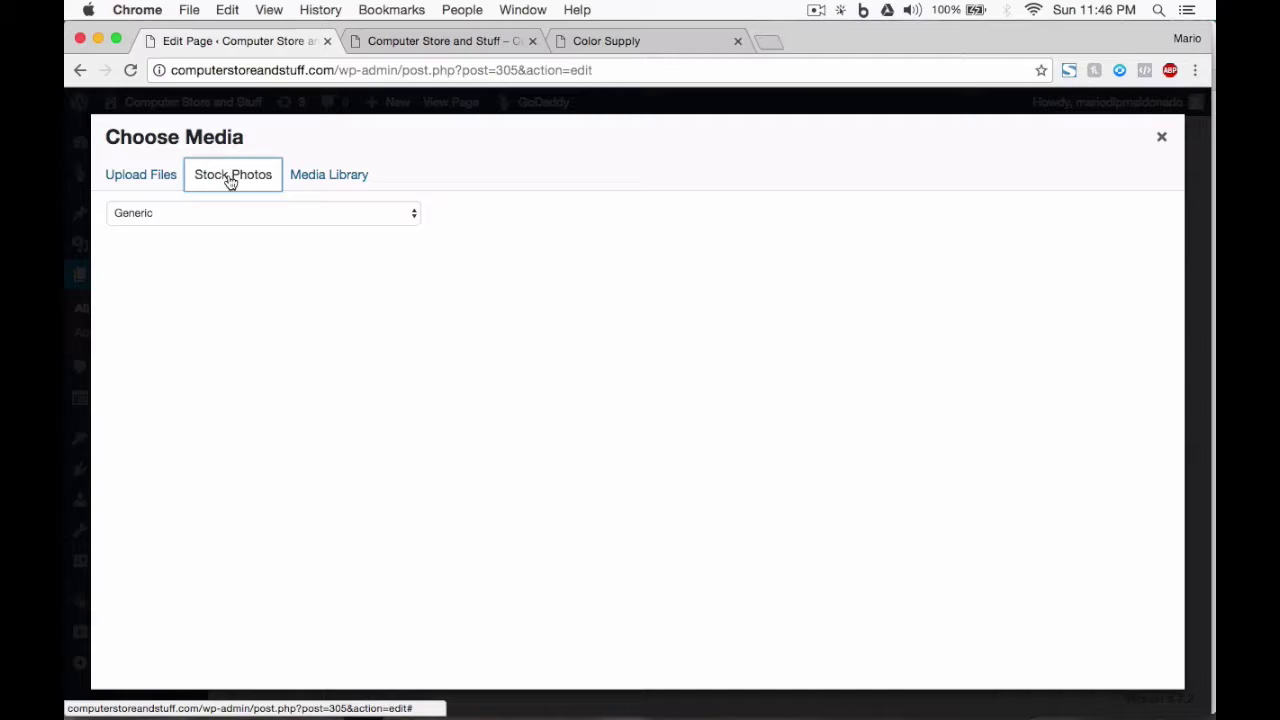
click(325, 187)
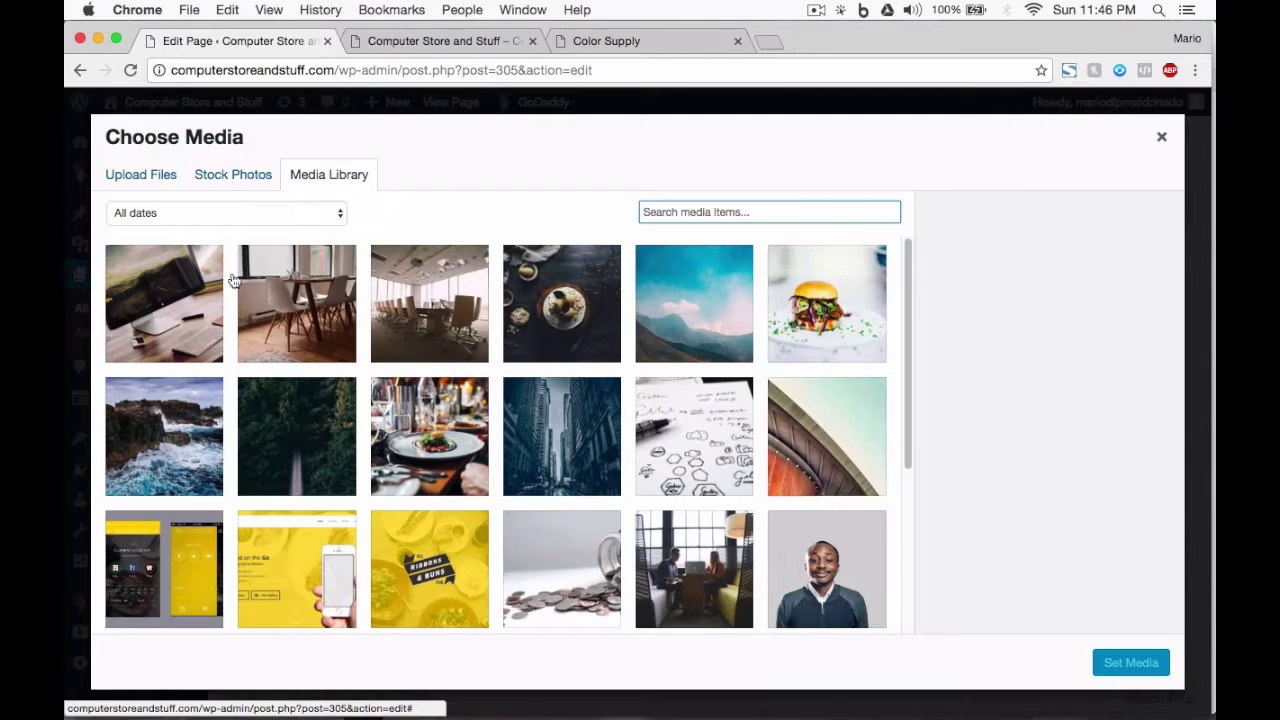
click(141, 312)
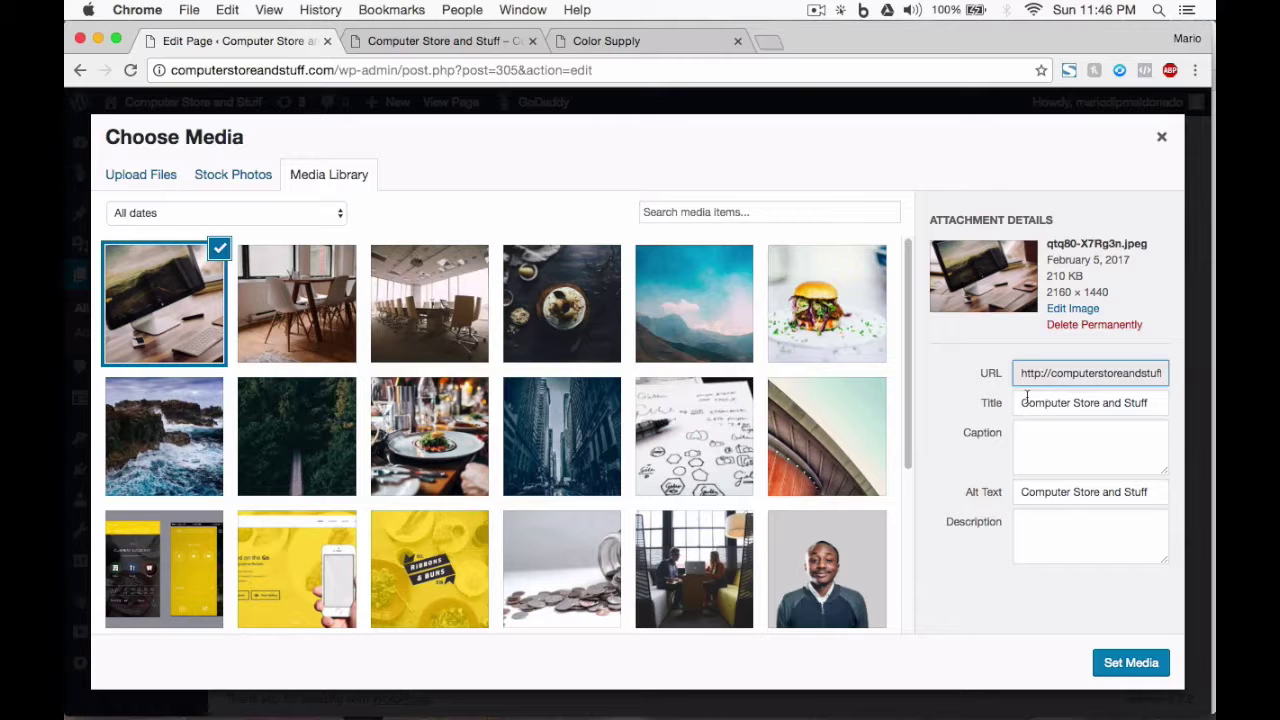
drag(1021, 400, 1163, 400)
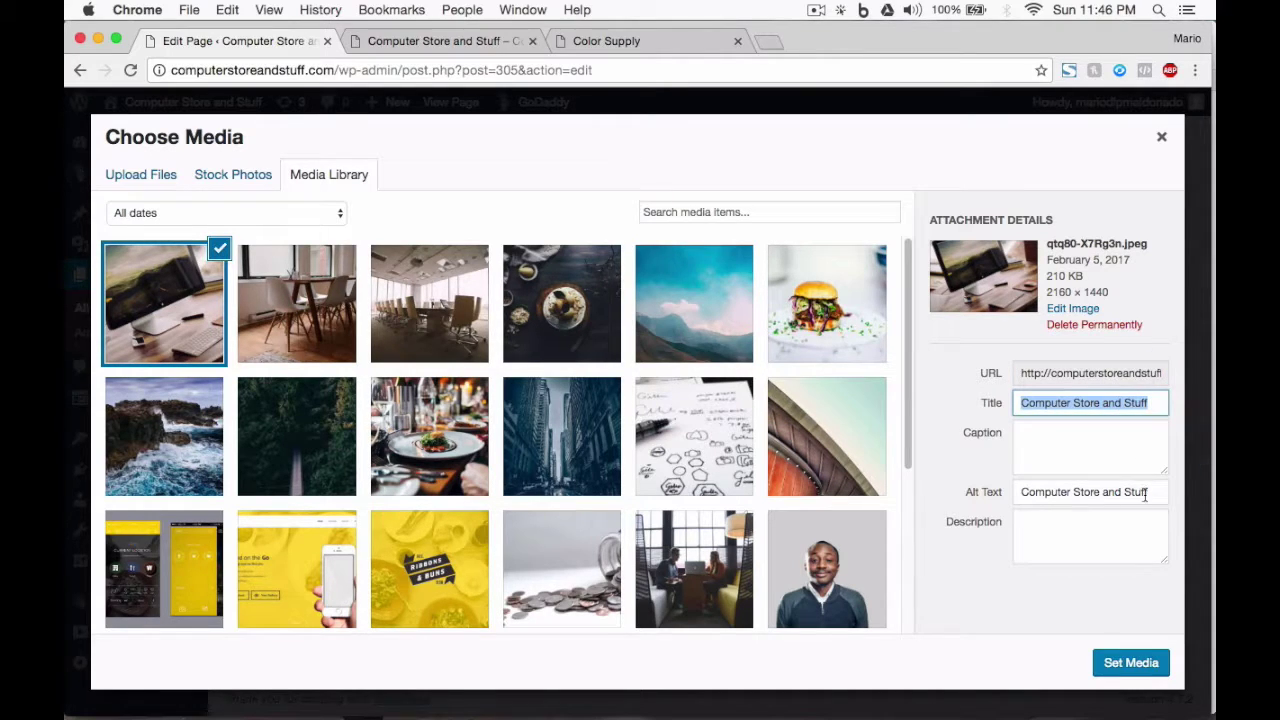
drag(1152, 495, 1020, 492)
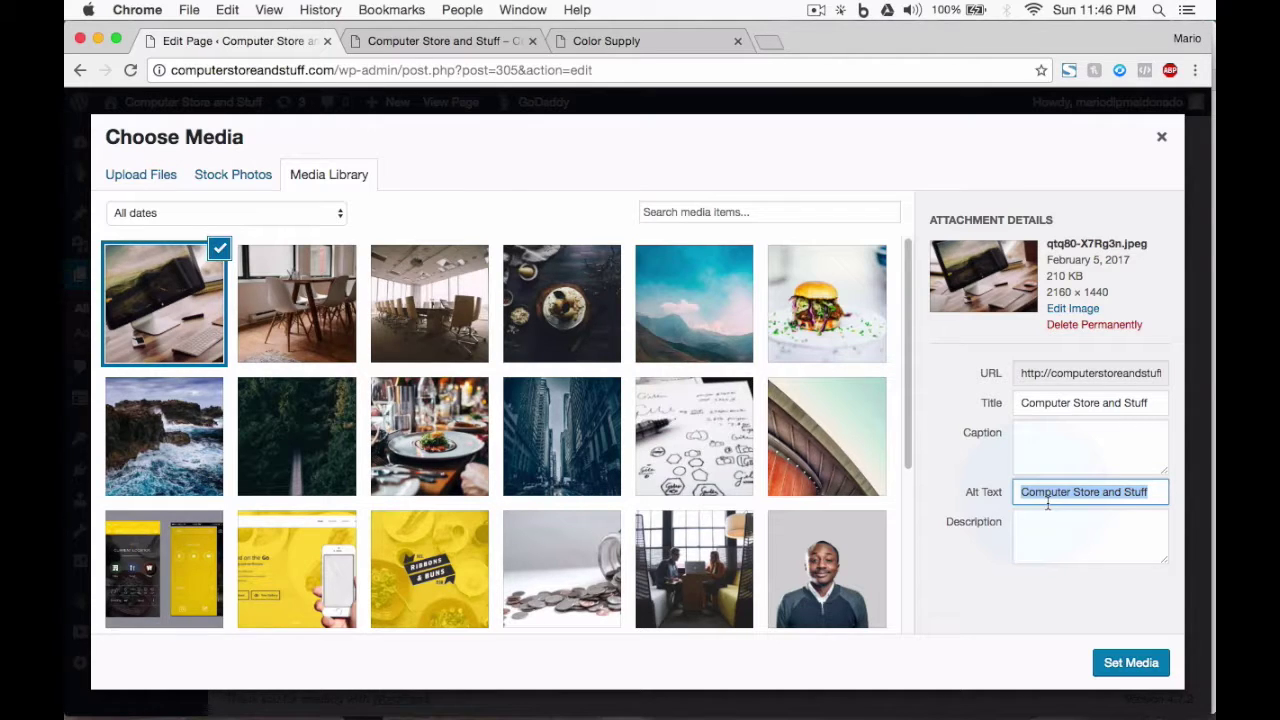
key(Tab)
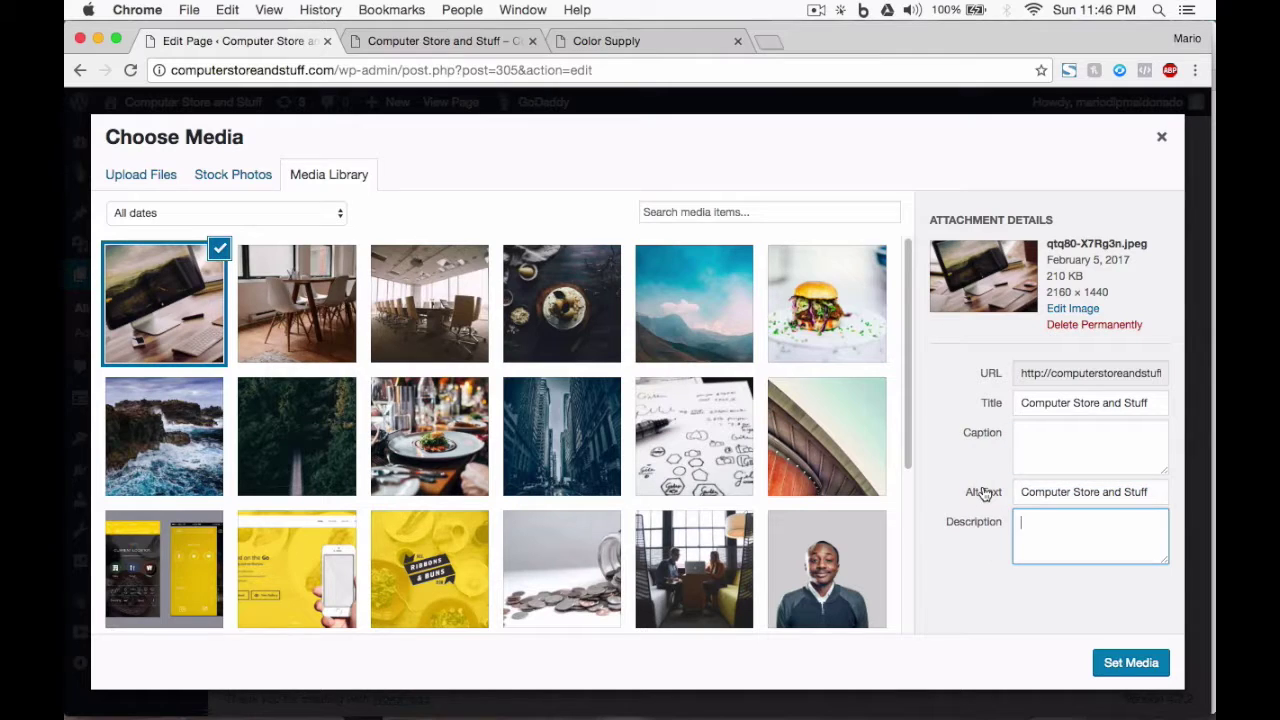
click(1110, 663)
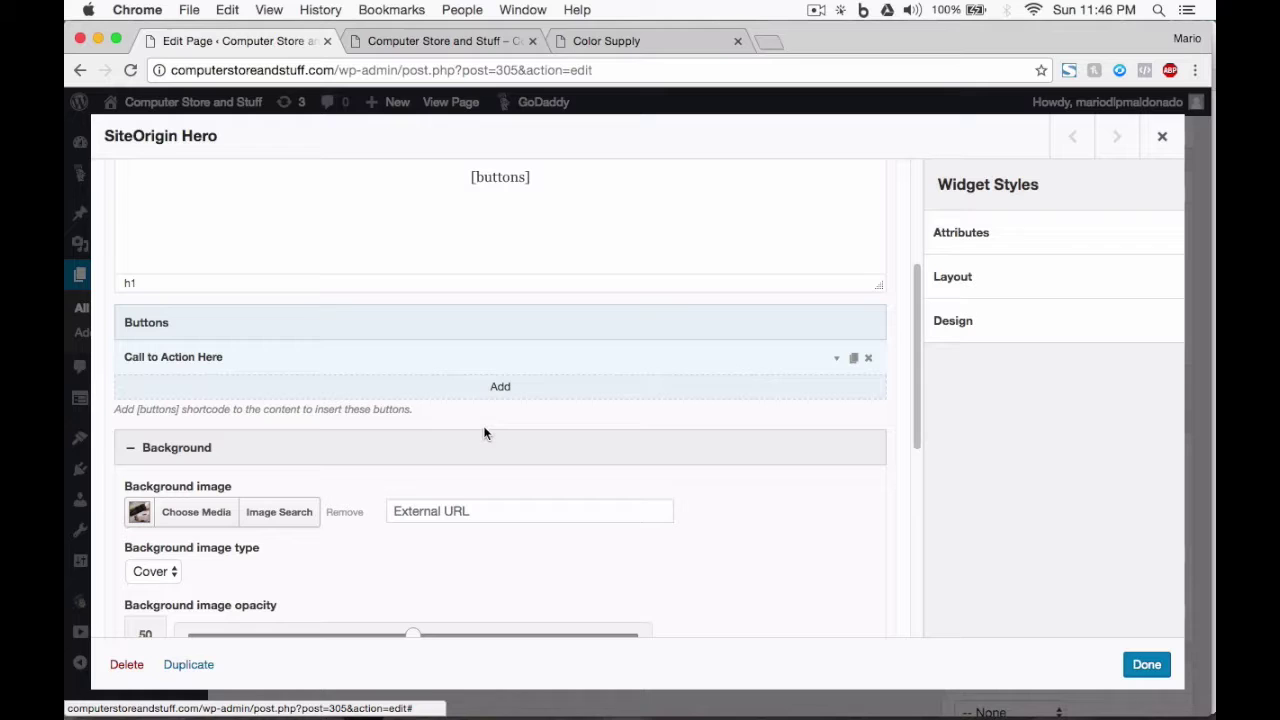
Step: Set the frame's background image opacity to 100 and preview the hero widget
scroll(421, 590, down, 3)
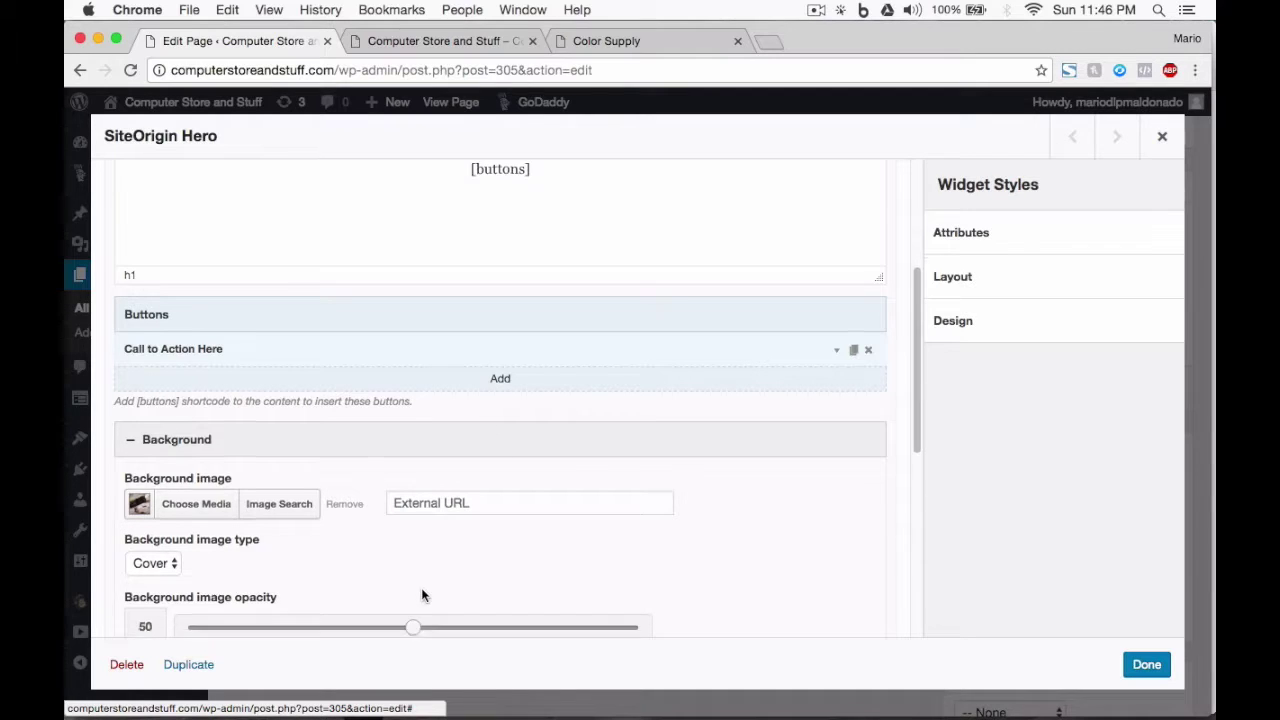
drag(412, 517, 640, 517)
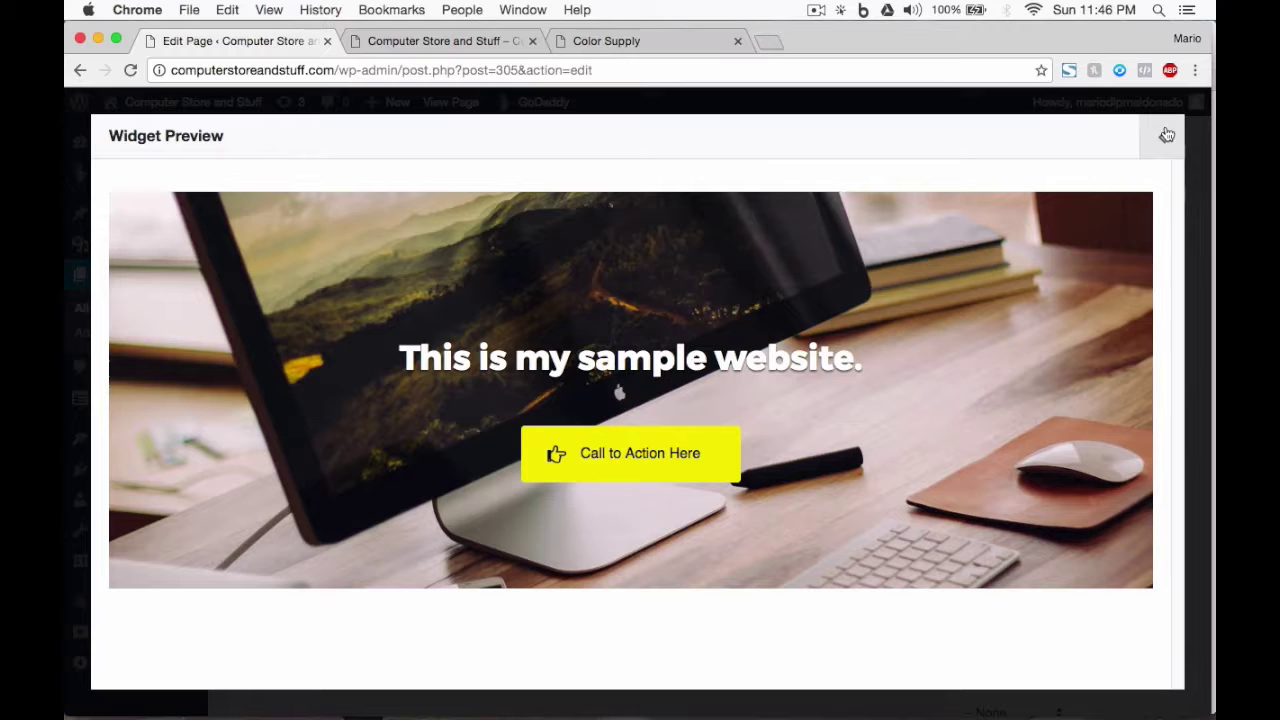
click(1167, 135)
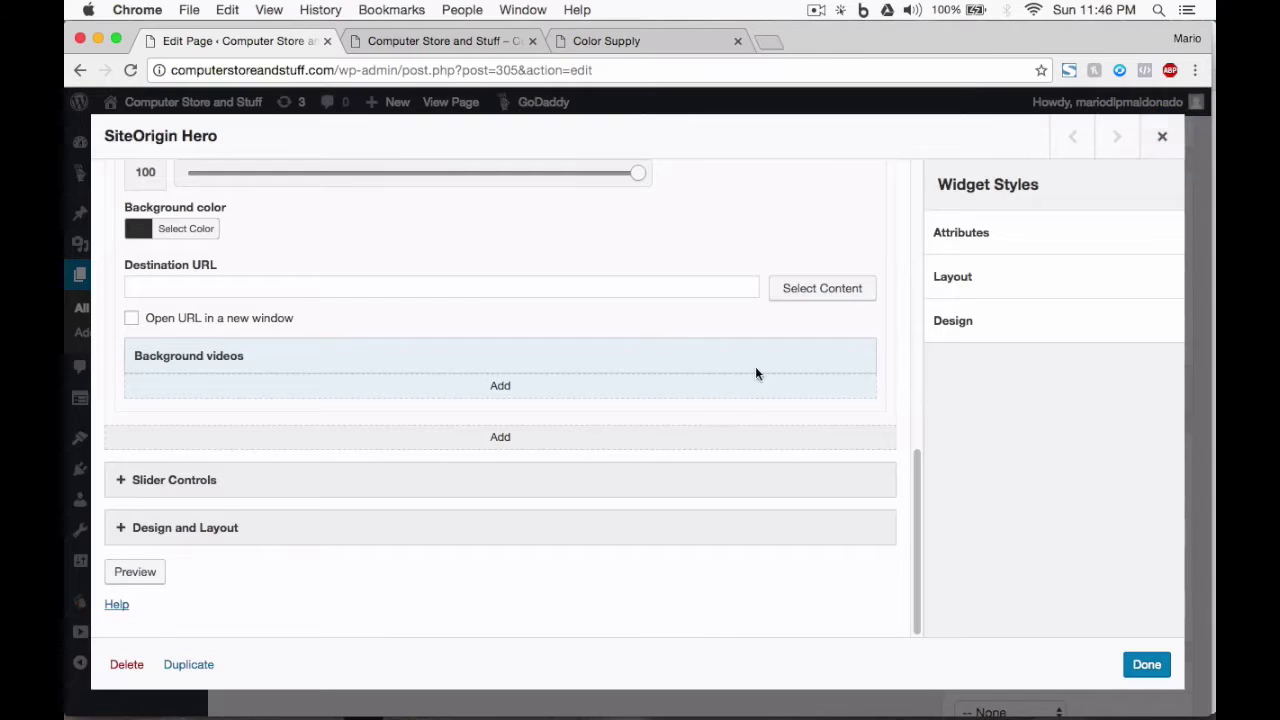
Step: Reduce the frame's background image opacity to 46 and check the result in the widget preview
scroll(700, 360, up, 2)
drag(639, 275, 396, 275)
scroll(326, 400, down, 2)
click(135, 571)
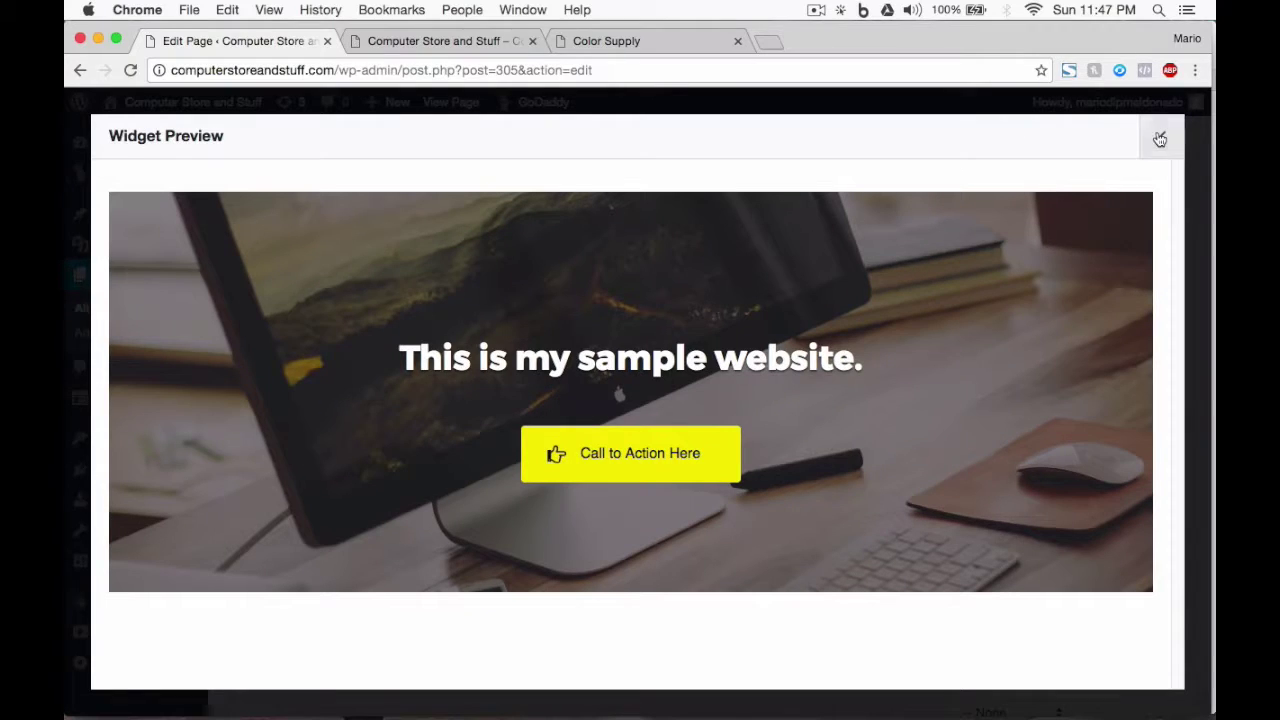
click(1160, 140)
Step: Replace the frame's heading text with "Computer Store and Stuff", without a period at the end
scroll(630, 484, up, 5)
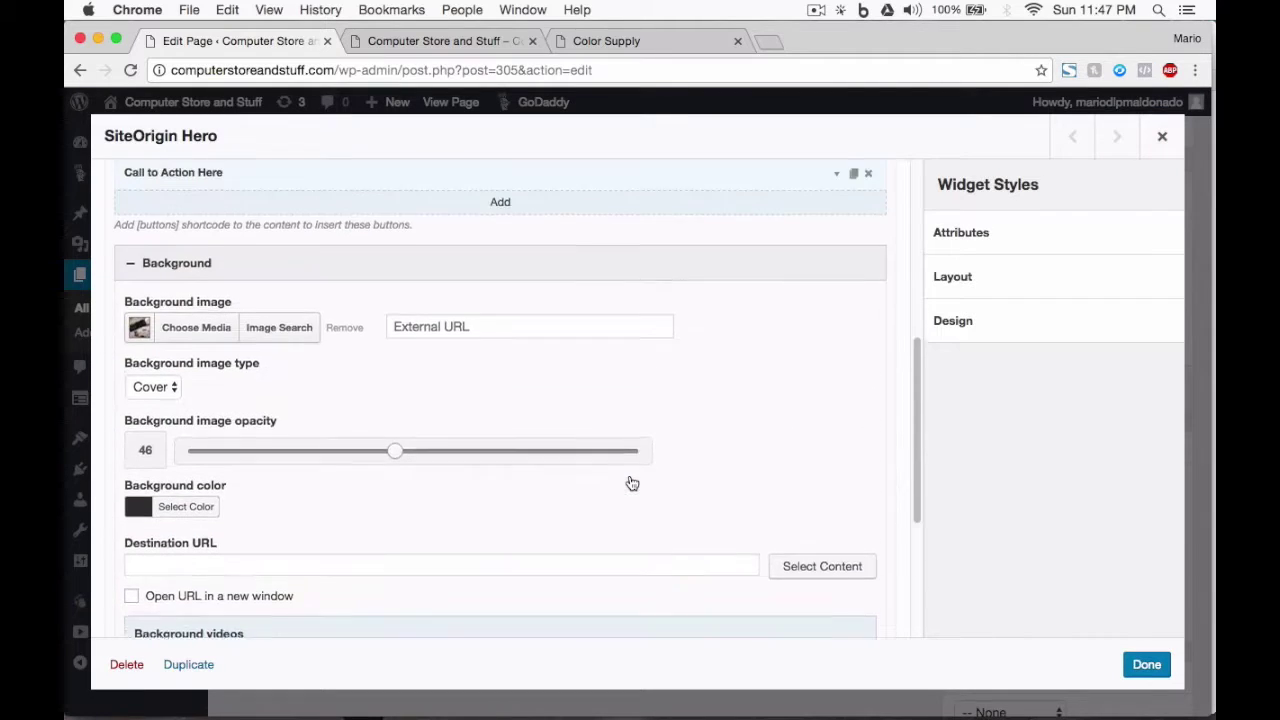
scroll(632, 484, up, 4)
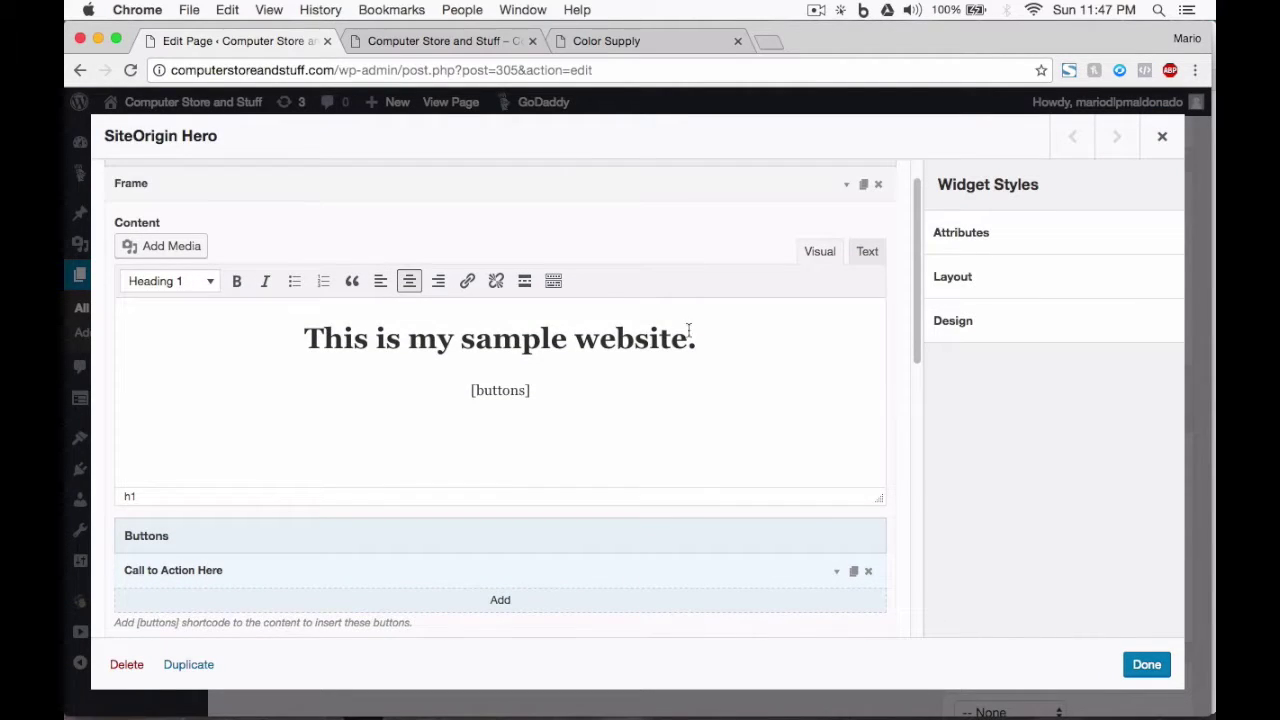
drag(660, 340, 267, 367)
text(Computer )
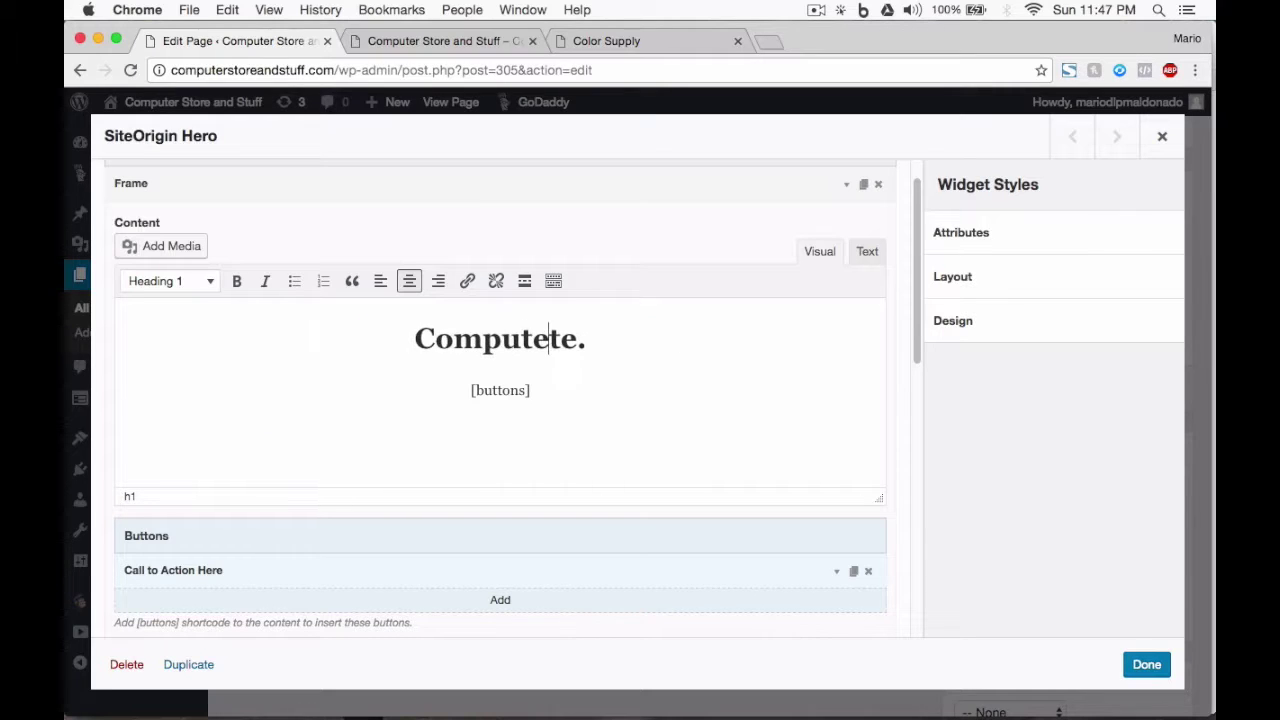
text(Store and Stu)
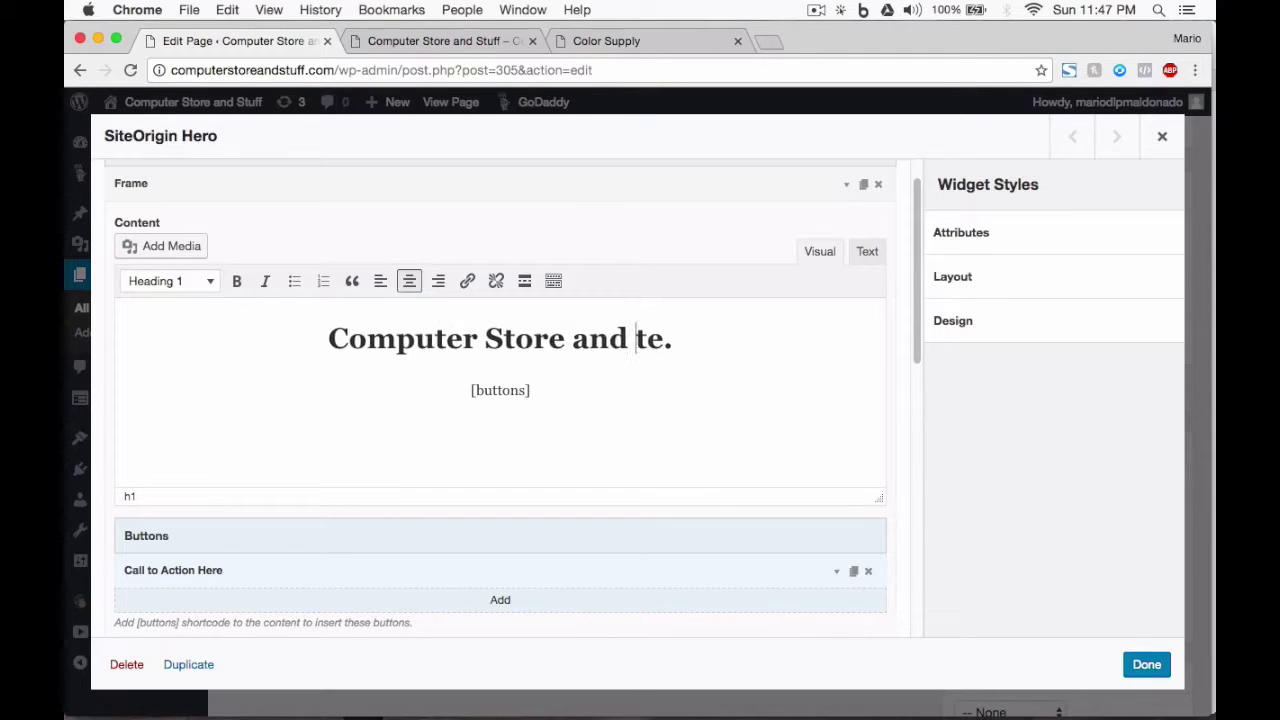
text(ff)
key(Right)
key(Delete)
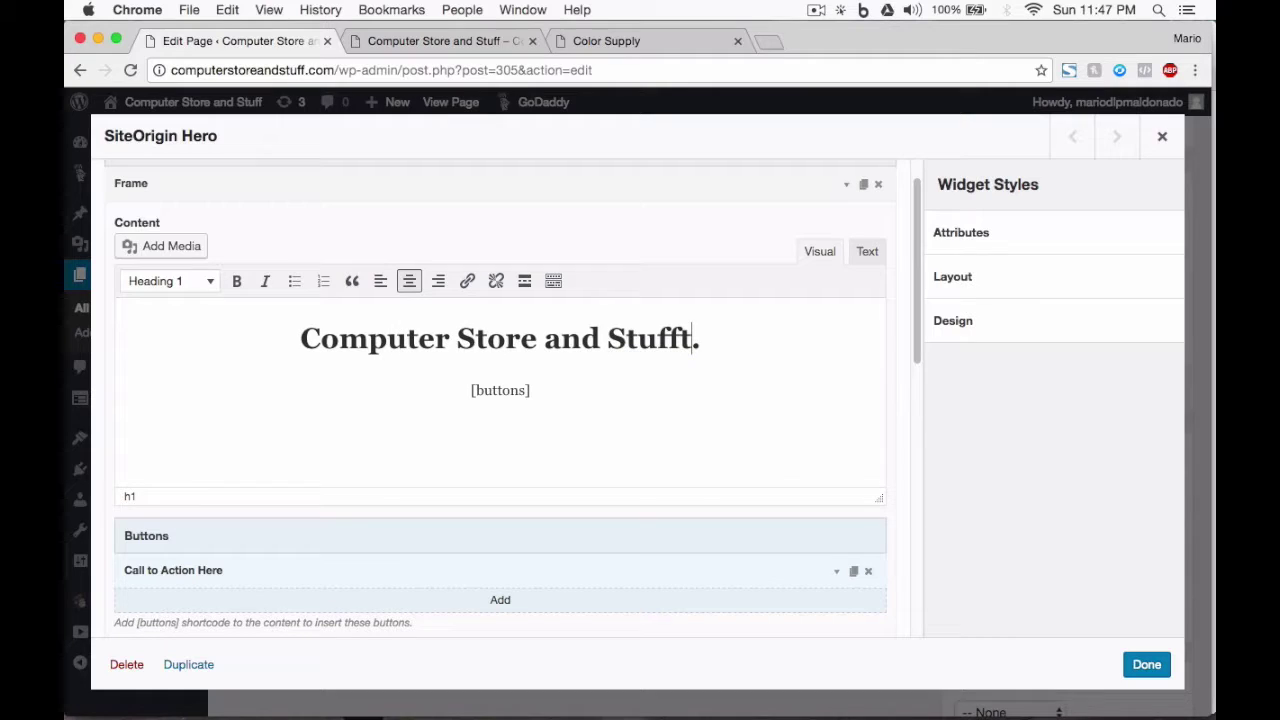
key(Delete)
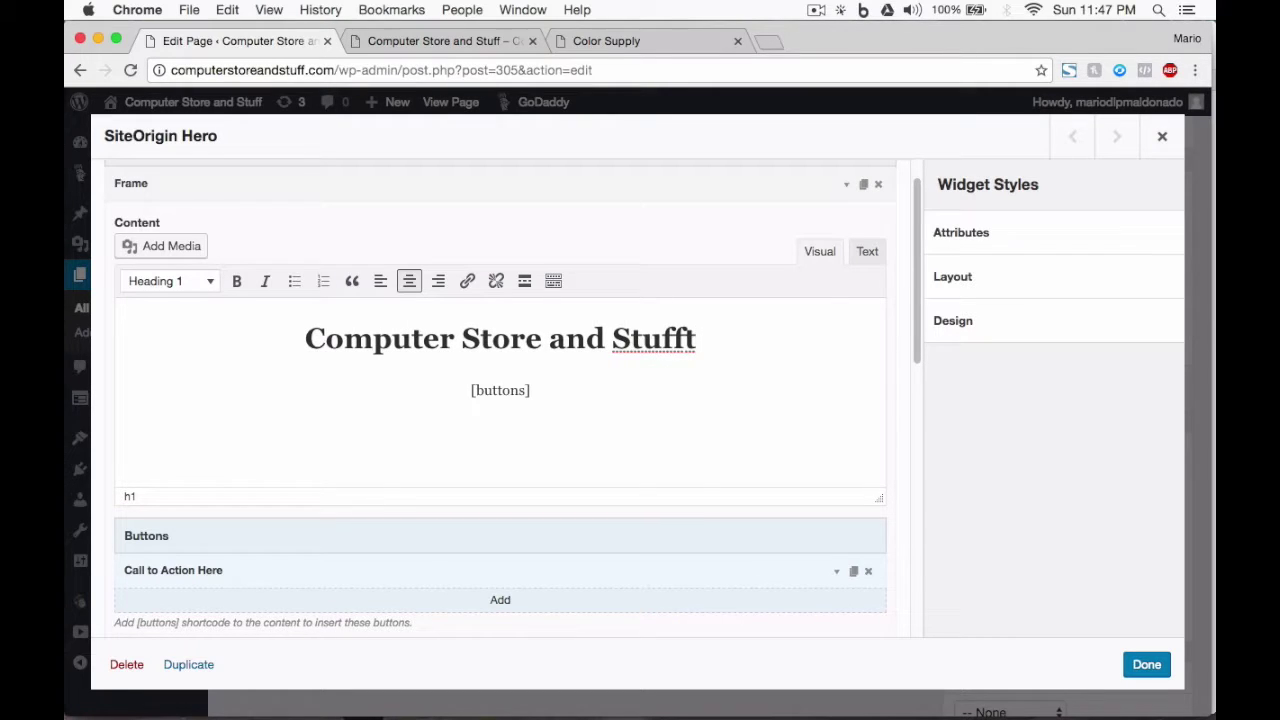
key(BackSpace)
Step: Add the line "Get the best computer at the best price!" between the heading and the buttons shortcode
key(Return)
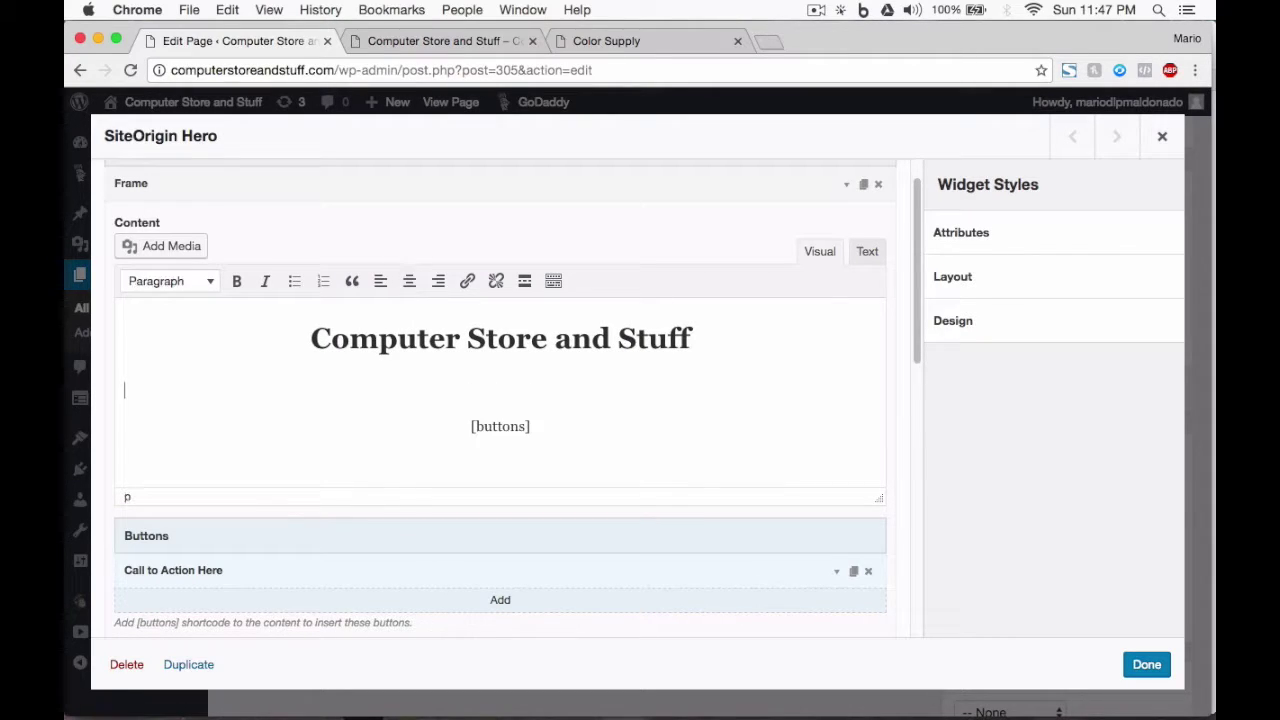
text(Get the best comp)
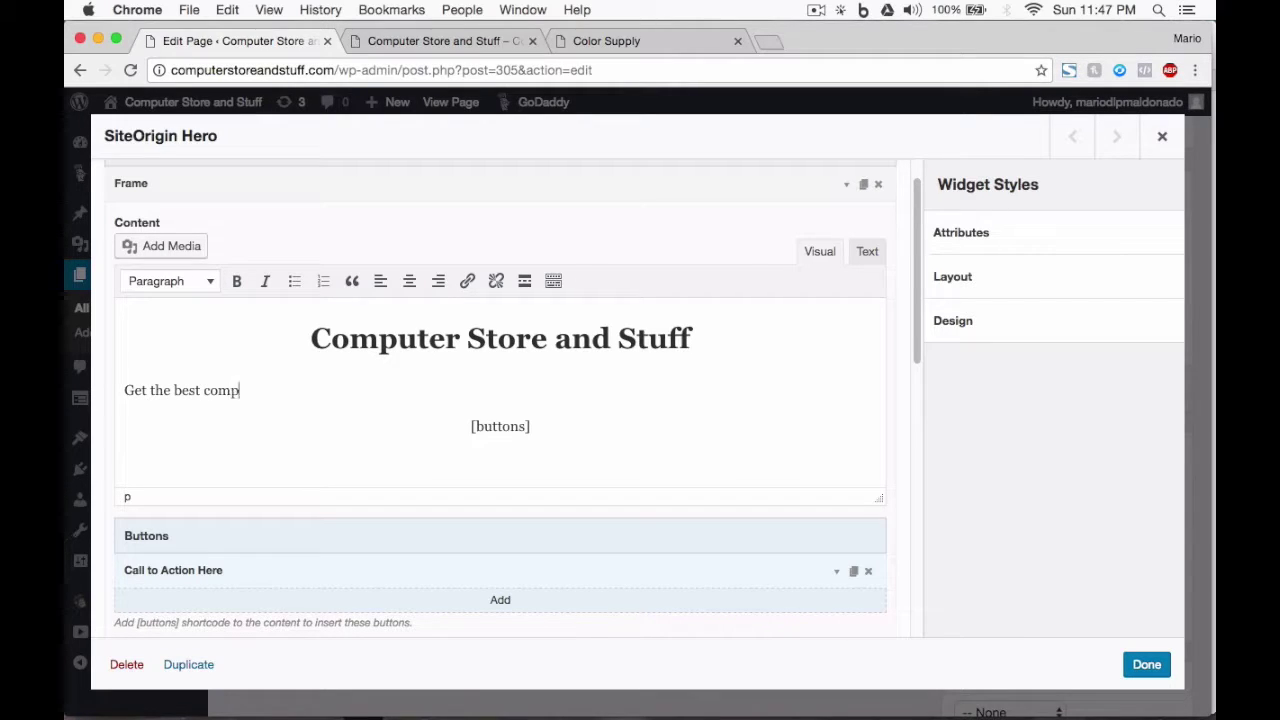
text(uter at the best price!)
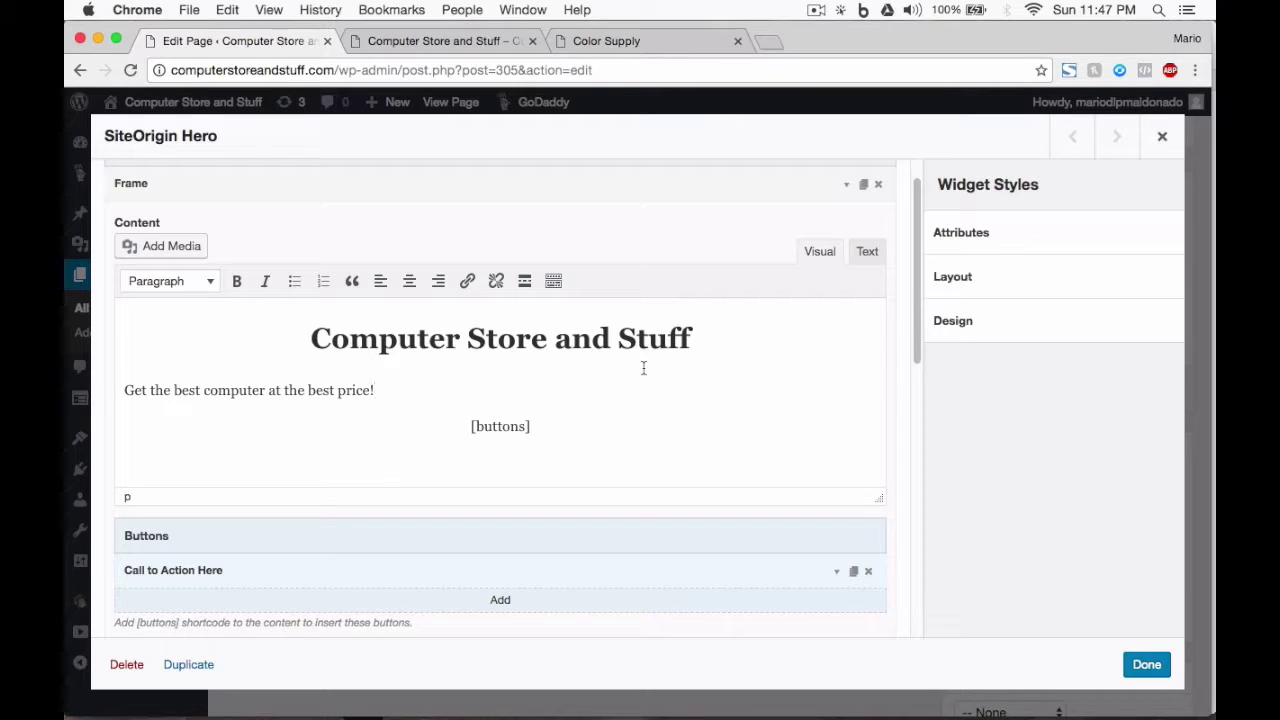
Step: Format the line below the main heading as Heading 4 and center it
drag(392, 391, 100, 390)
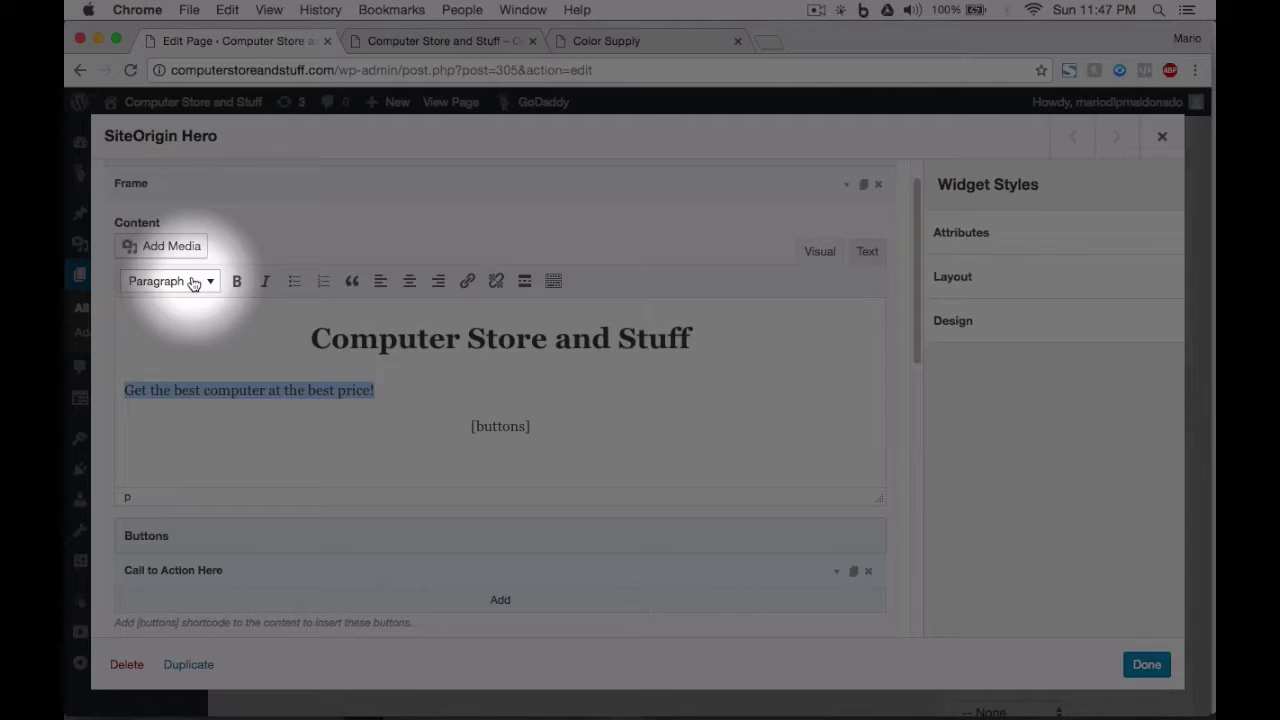
click(195, 281)
click(175, 456)
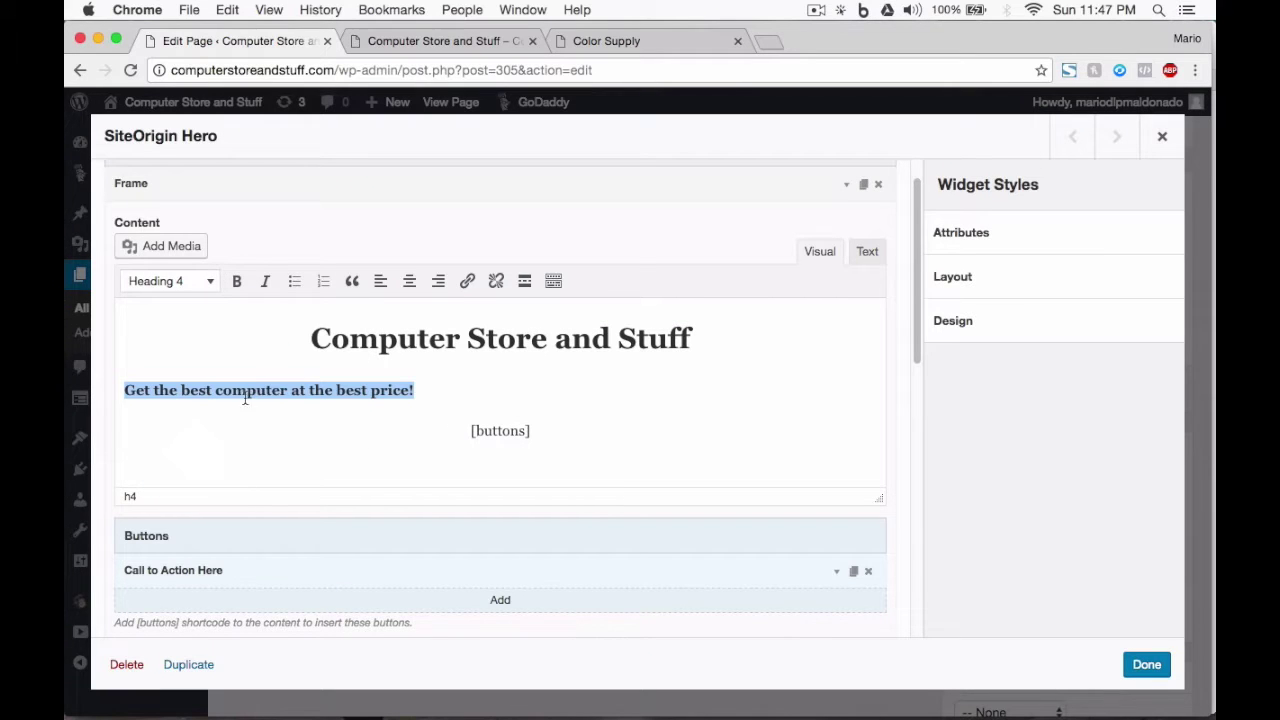
click(417, 289)
click(518, 447)
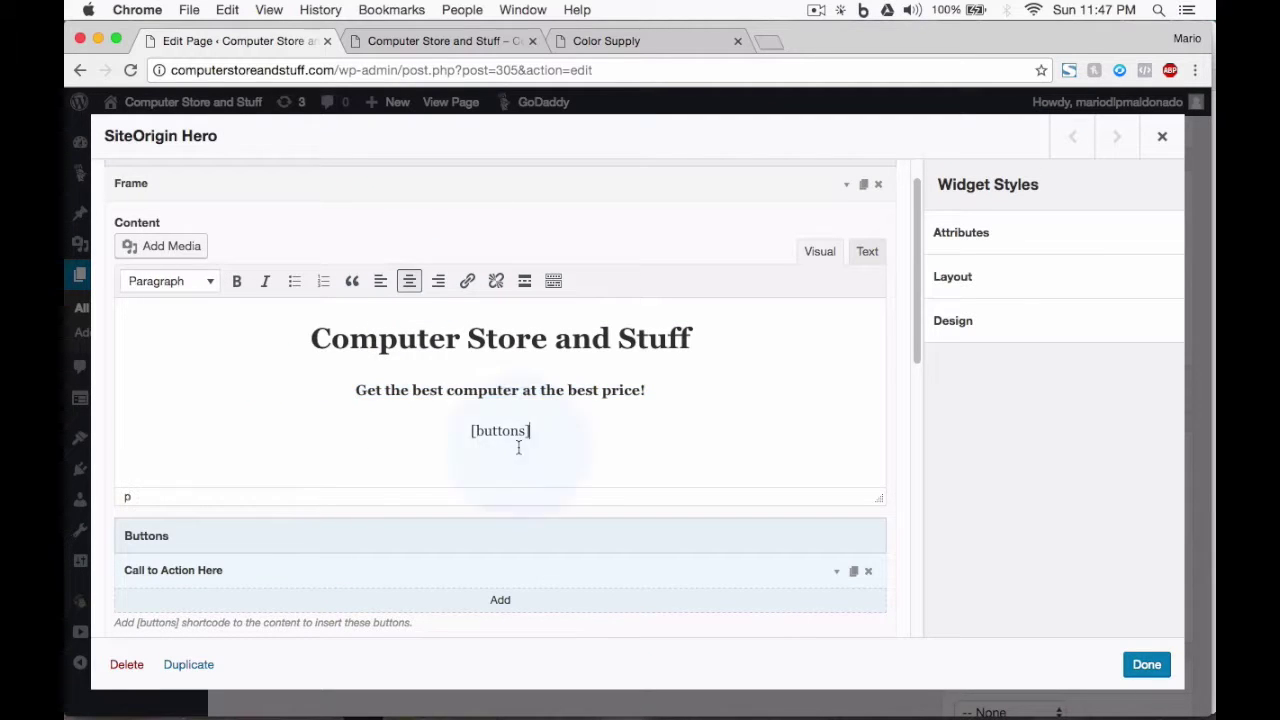
scroll(518, 447, down, 4)
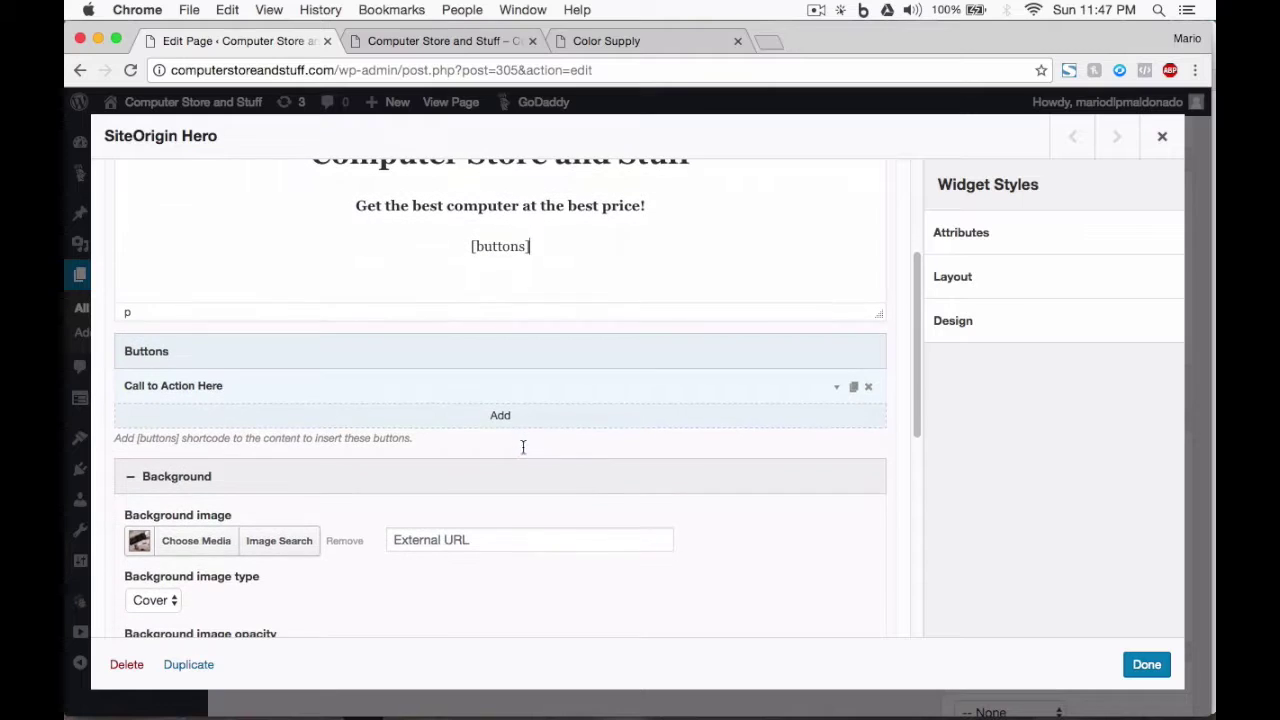
Step: Clear the destination URL of the "Call to Action Here" button and turn off opening it in a new window
click(838, 388)
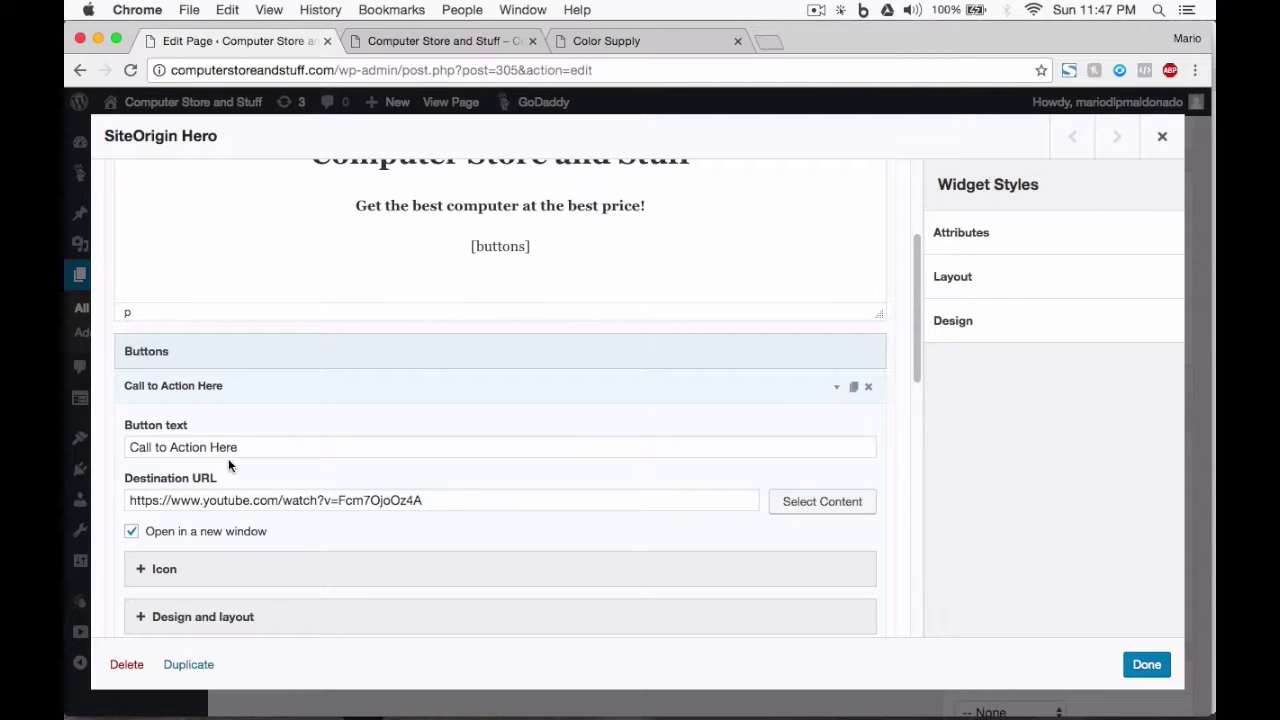
triple_click(447, 498)
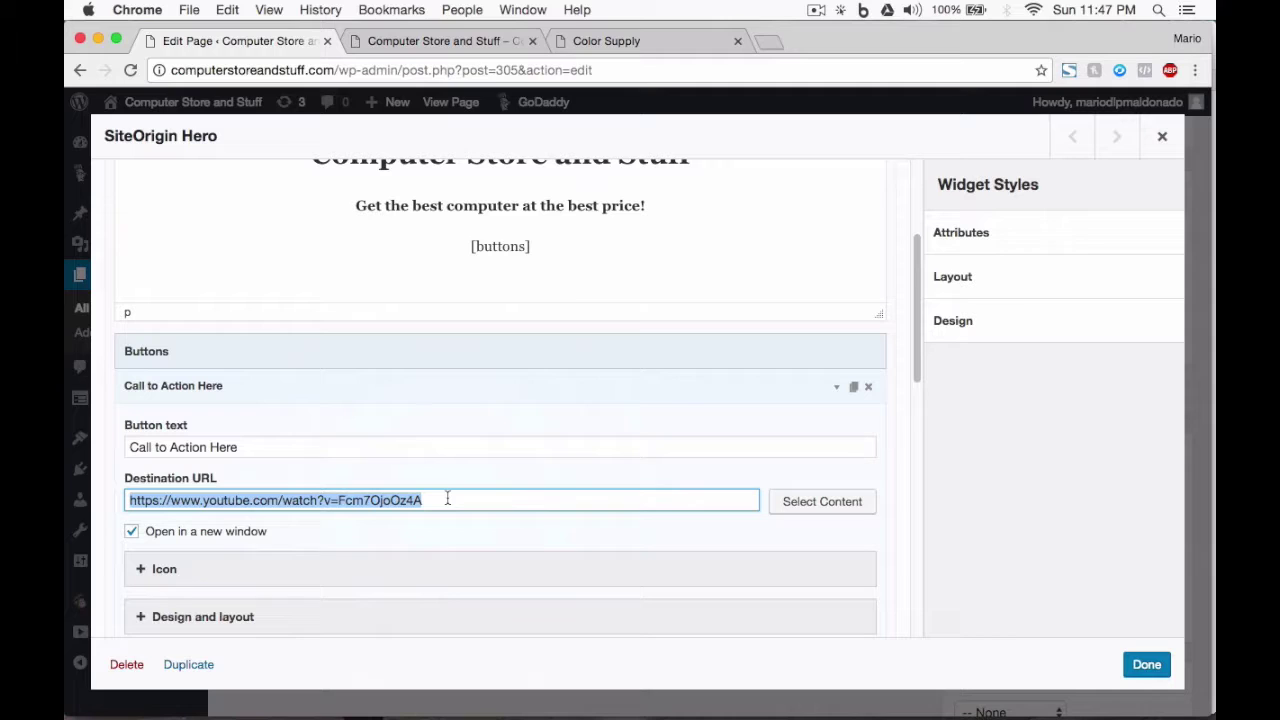
key(BackSpace)
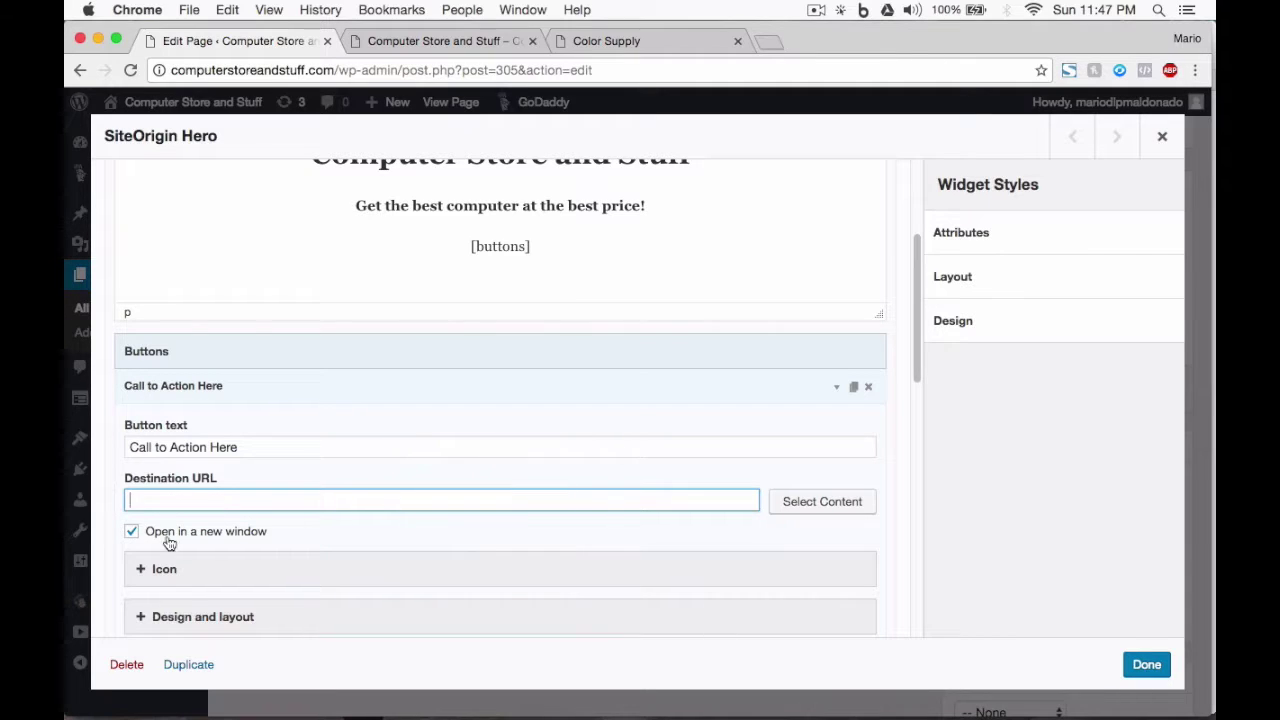
click(133, 533)
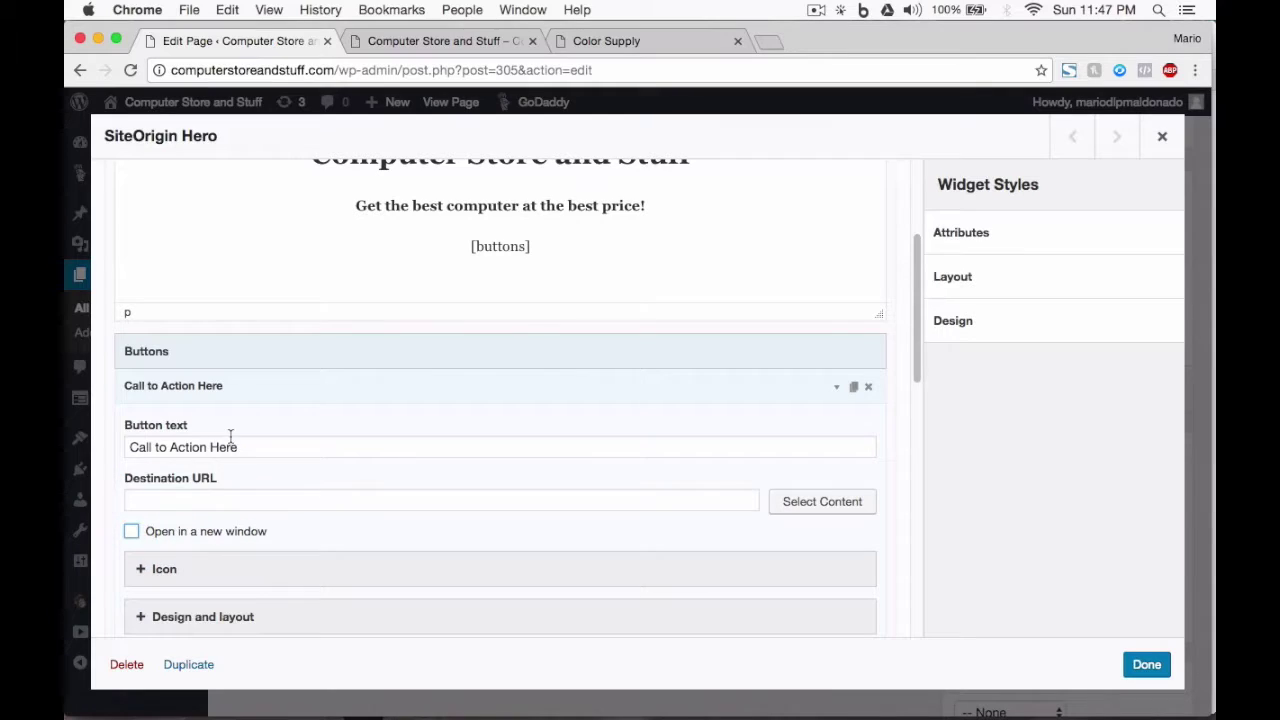
Step: Change the button's text to "Get our latest news!" and collapse its settings
triple_click(231, 441)
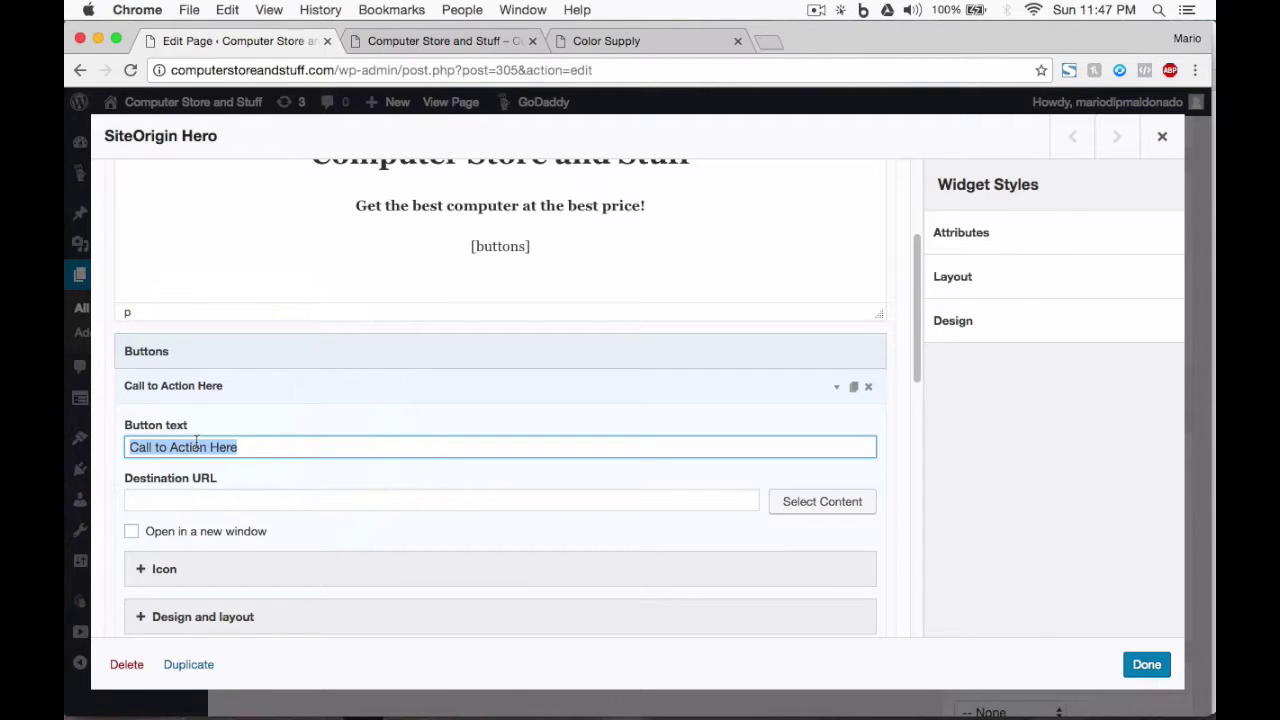
text(Get our )
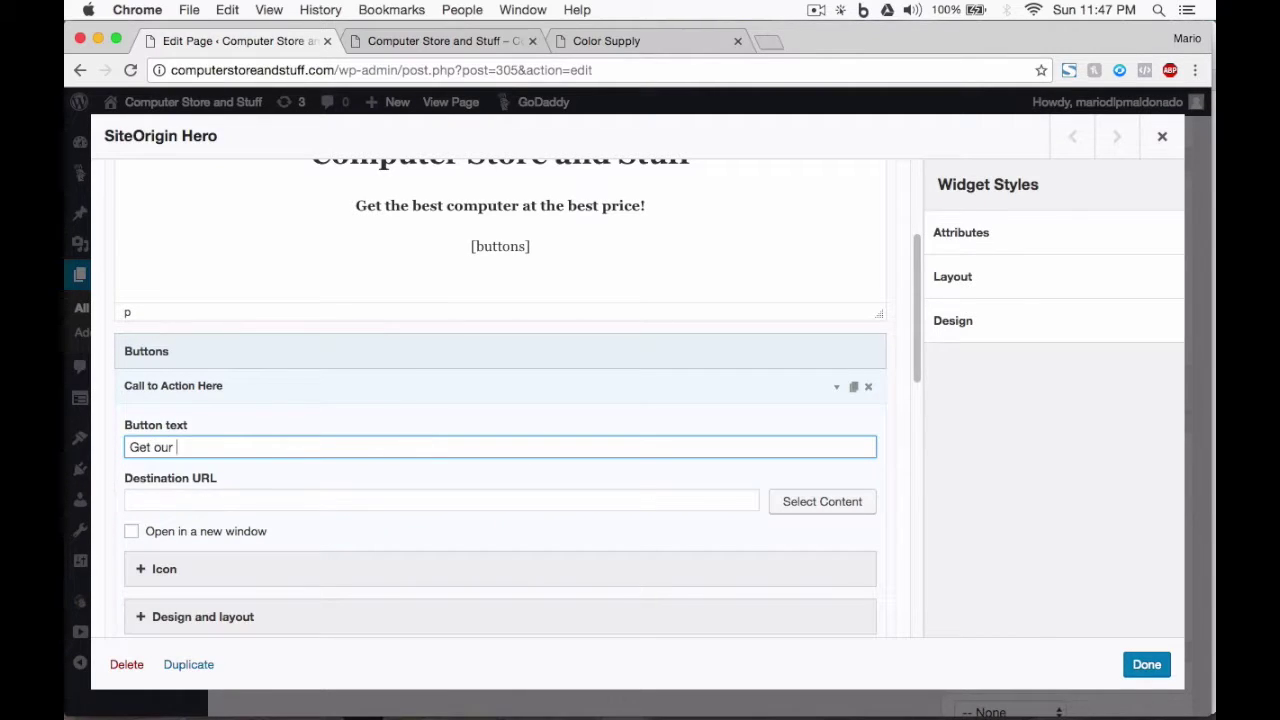
text(latest nes)
text(ew)
text(s!)
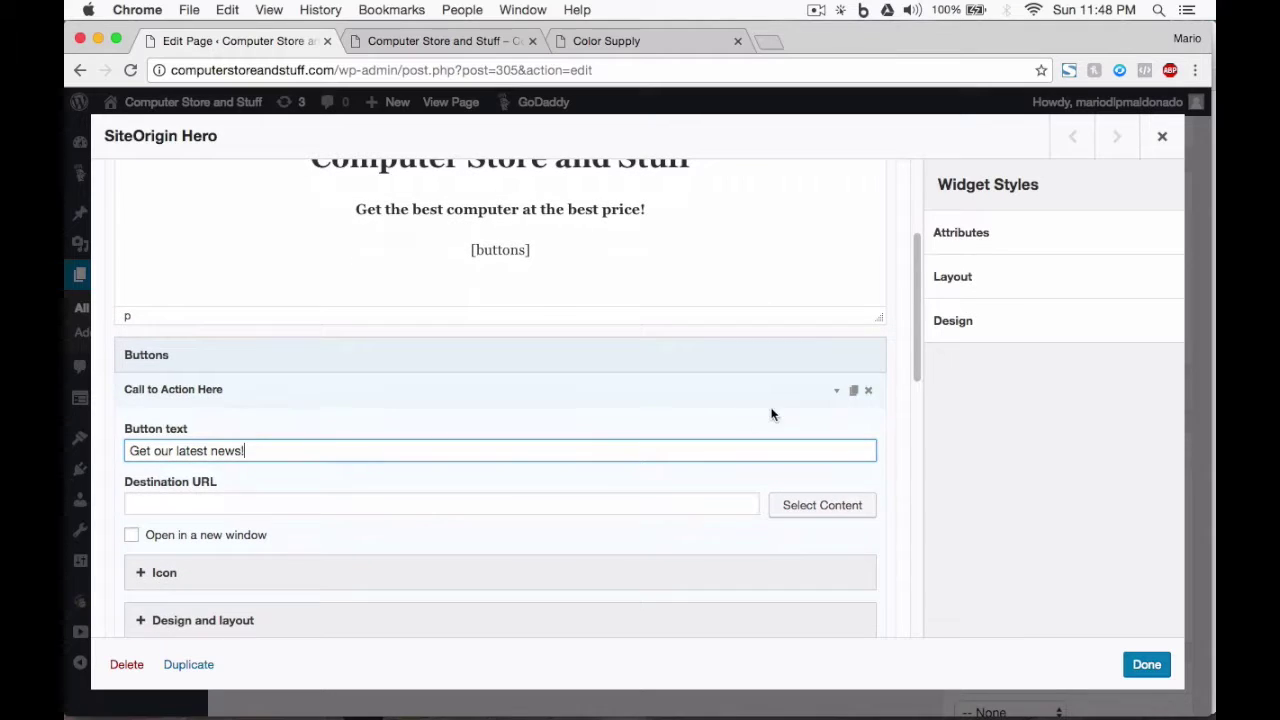
click(835, 392)
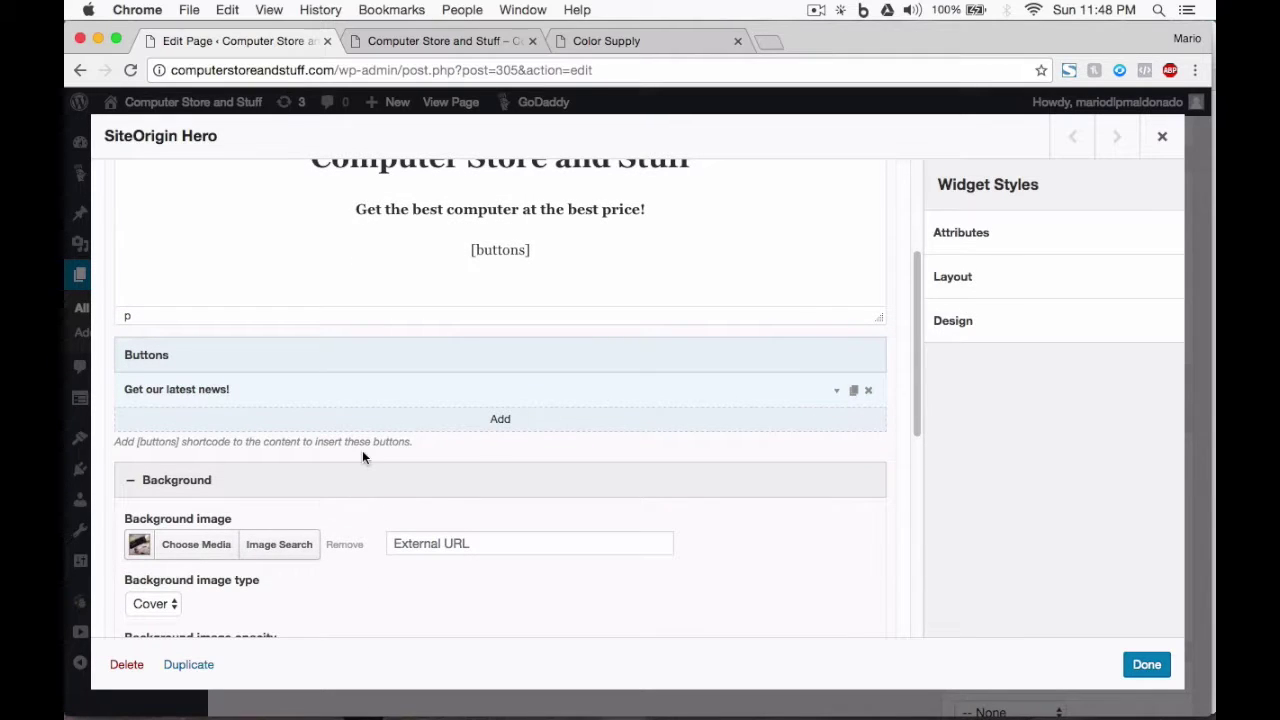
Step: Reopen the "Get our latest news!" button's settings and expand its design and layout options
click(836, 391)
scroll(421, 484, down, 5)
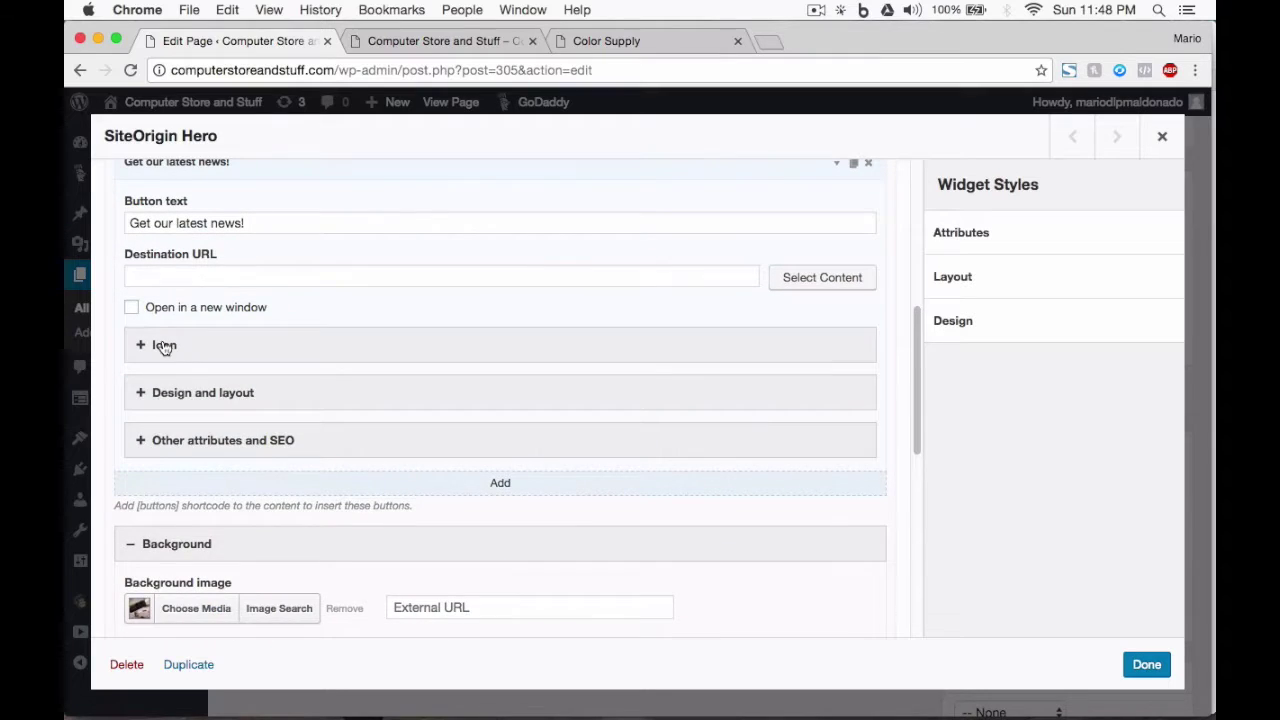
click(163, 345)
click(174, 396)
scroll(184, 466, down, 3)
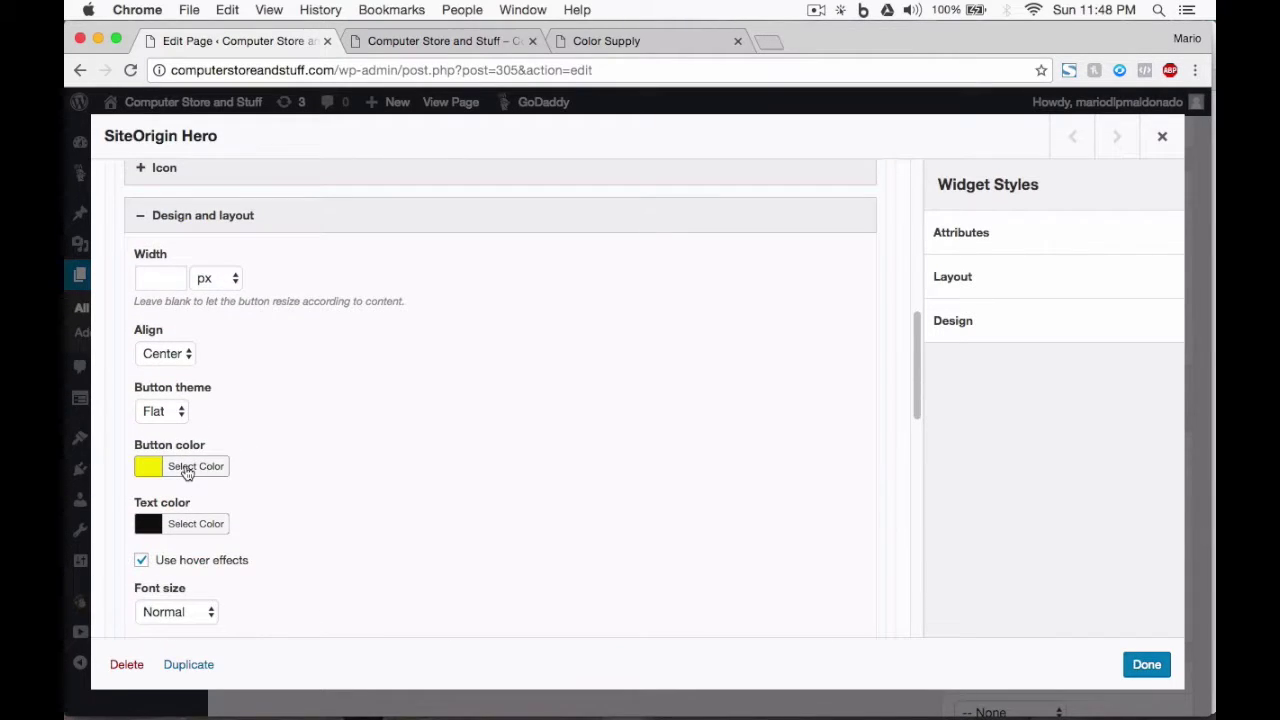
scroll(372, 331, up, 2)
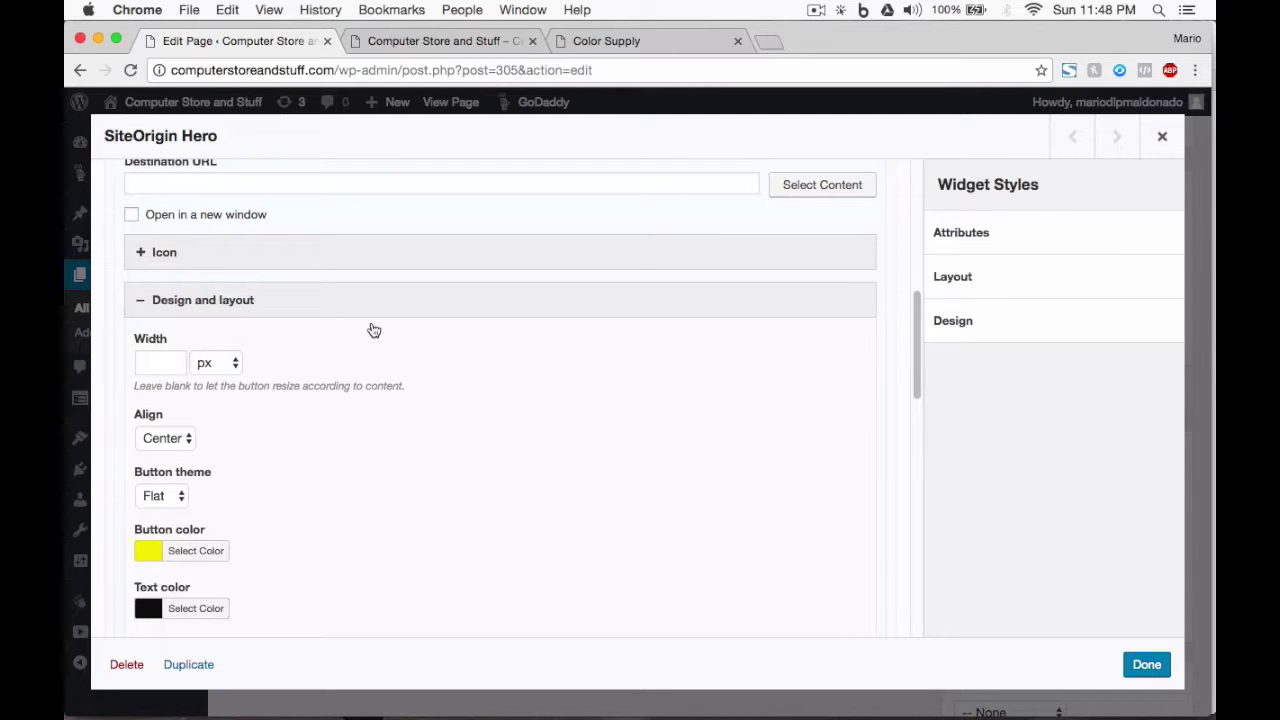
scroll(372, 331, up, 3)
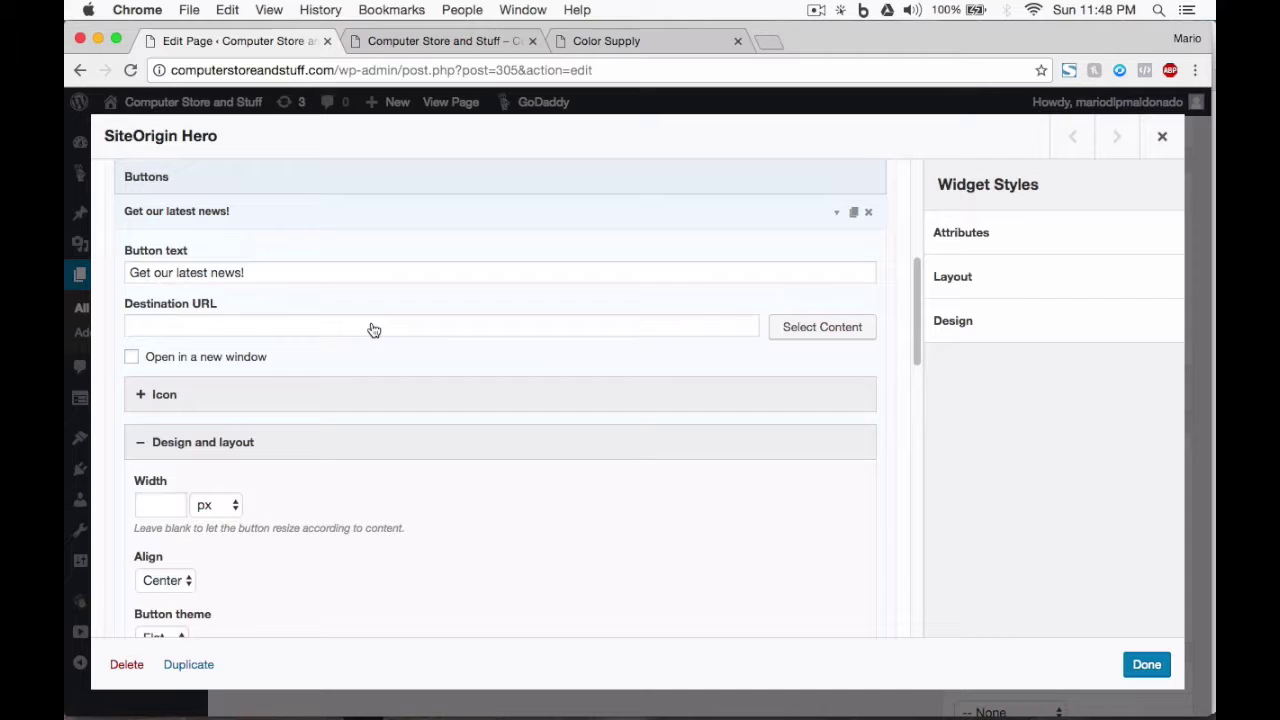
Step: Switch to Color Supply and compare the Analogous, Triad, Split-Complement, Square and Complementary schemes on the color wheel
click(643, 38)
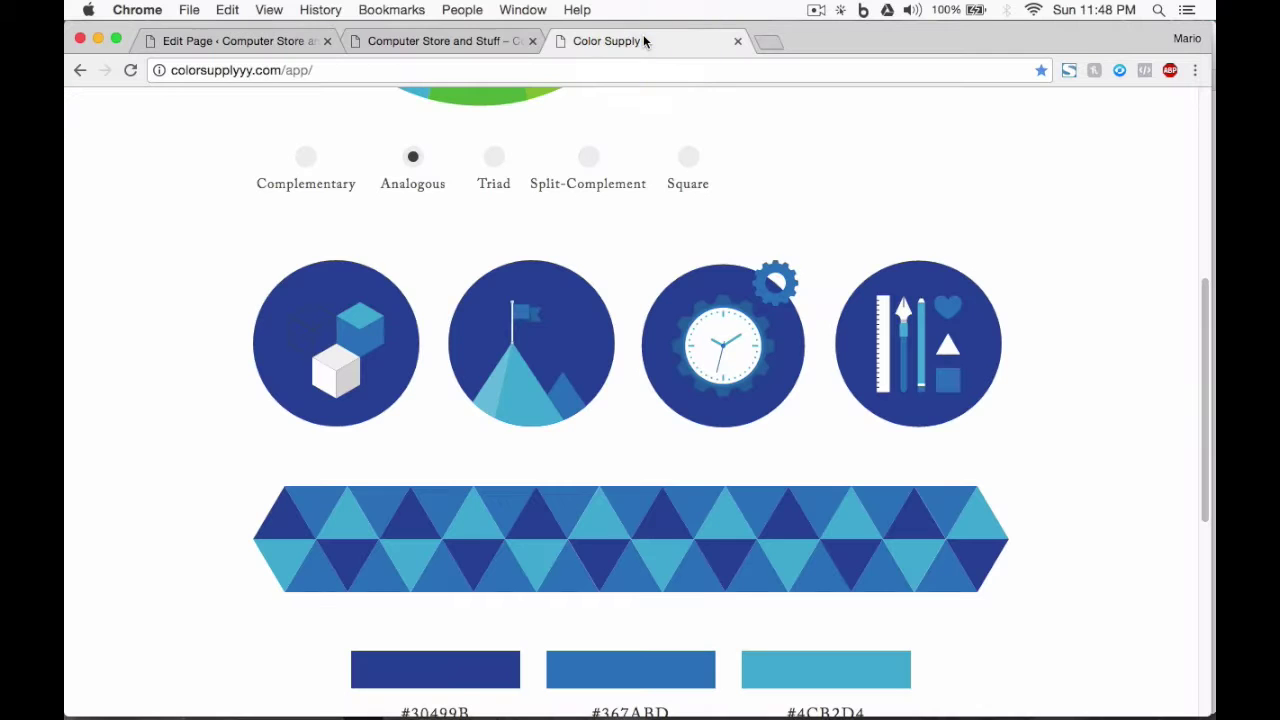
scroll(287, 208, up, 5)
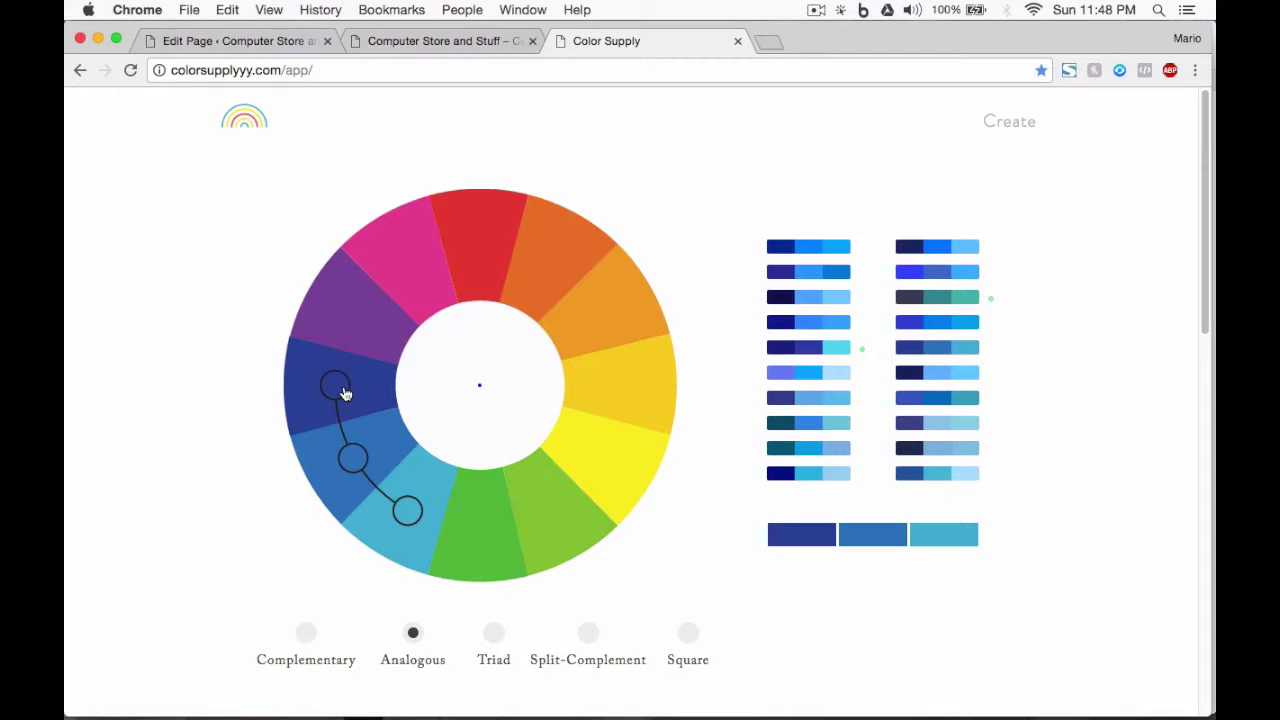
drag(341, 389, 432, 445)
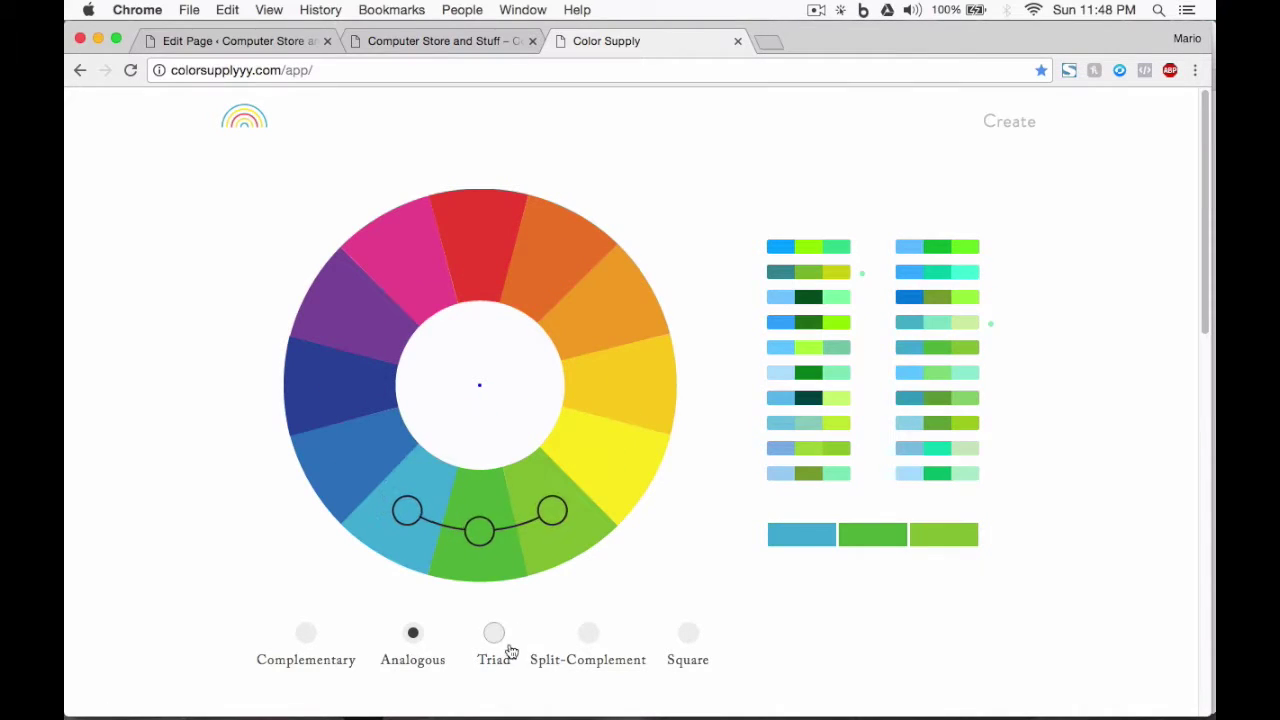
click(503, 649)
click(589, 636)
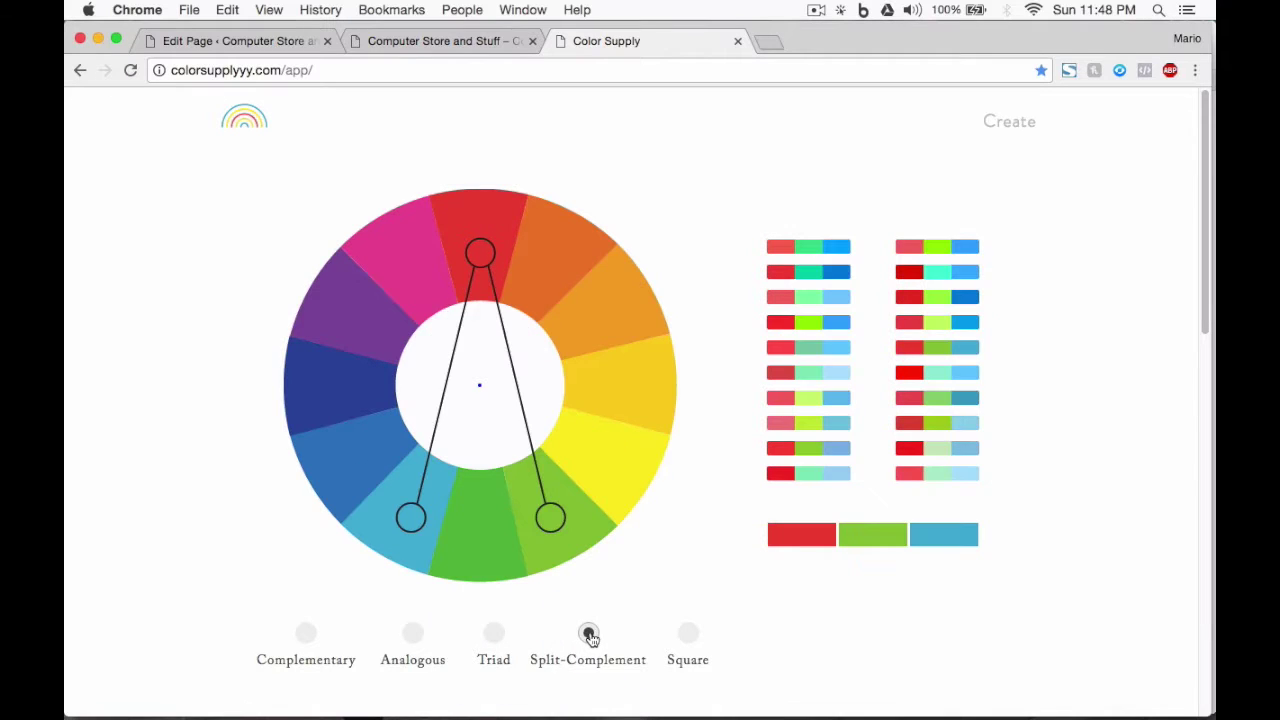
click(692, 637)
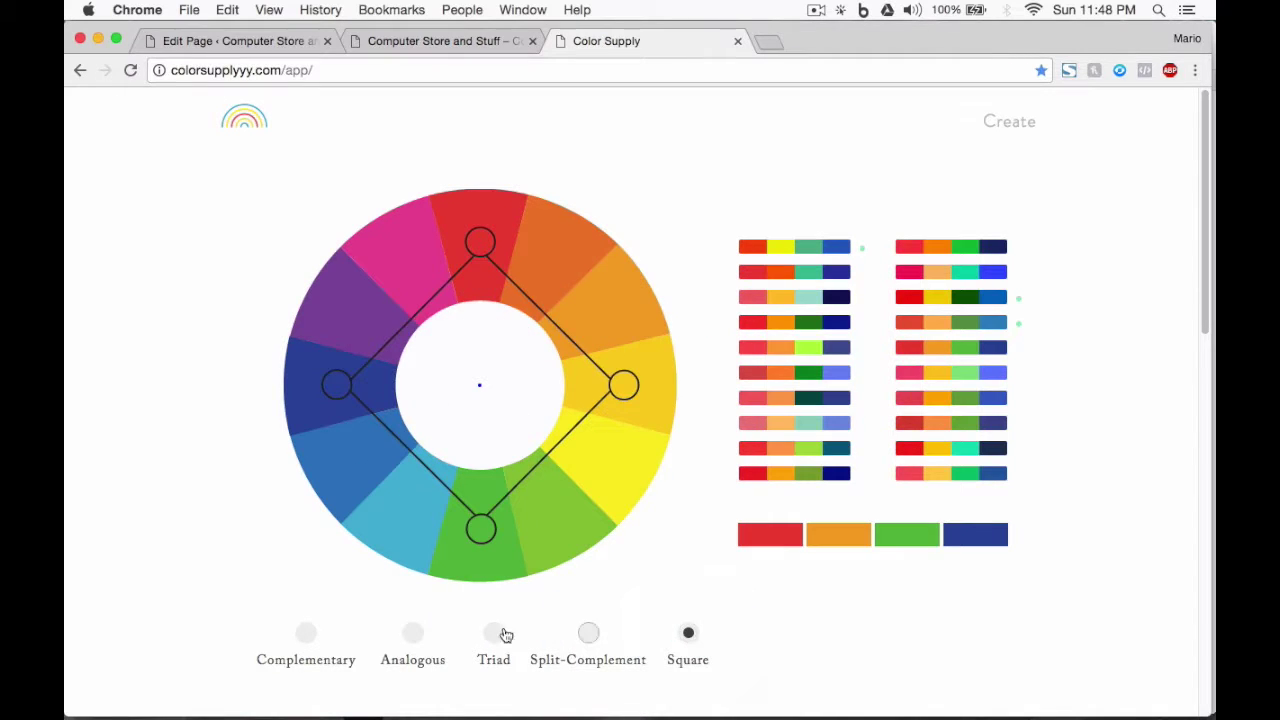
click(323, 645)
Step: Choose the Analogous scheme, rotate it to the blue hues and copy the light blue hex code 4CB2D4
click(414, 642)
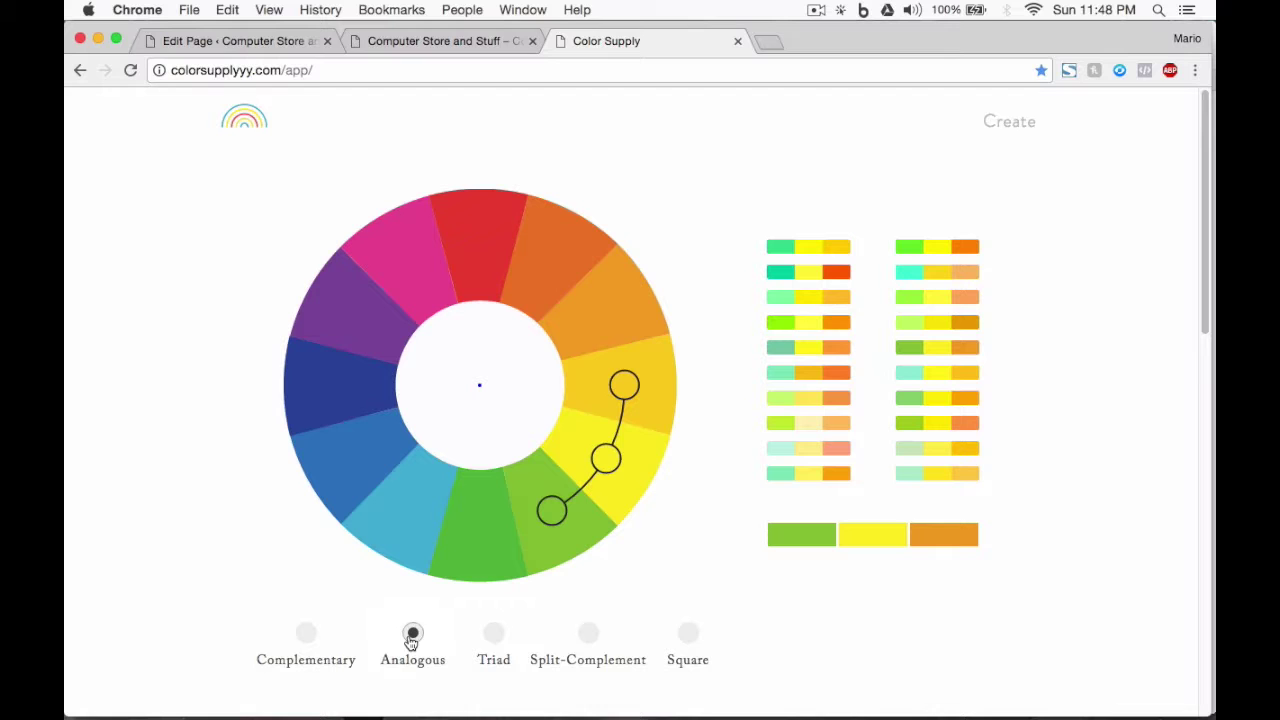
drag(551, 509, 314, 458)
scroll(543, 511, down, 10)
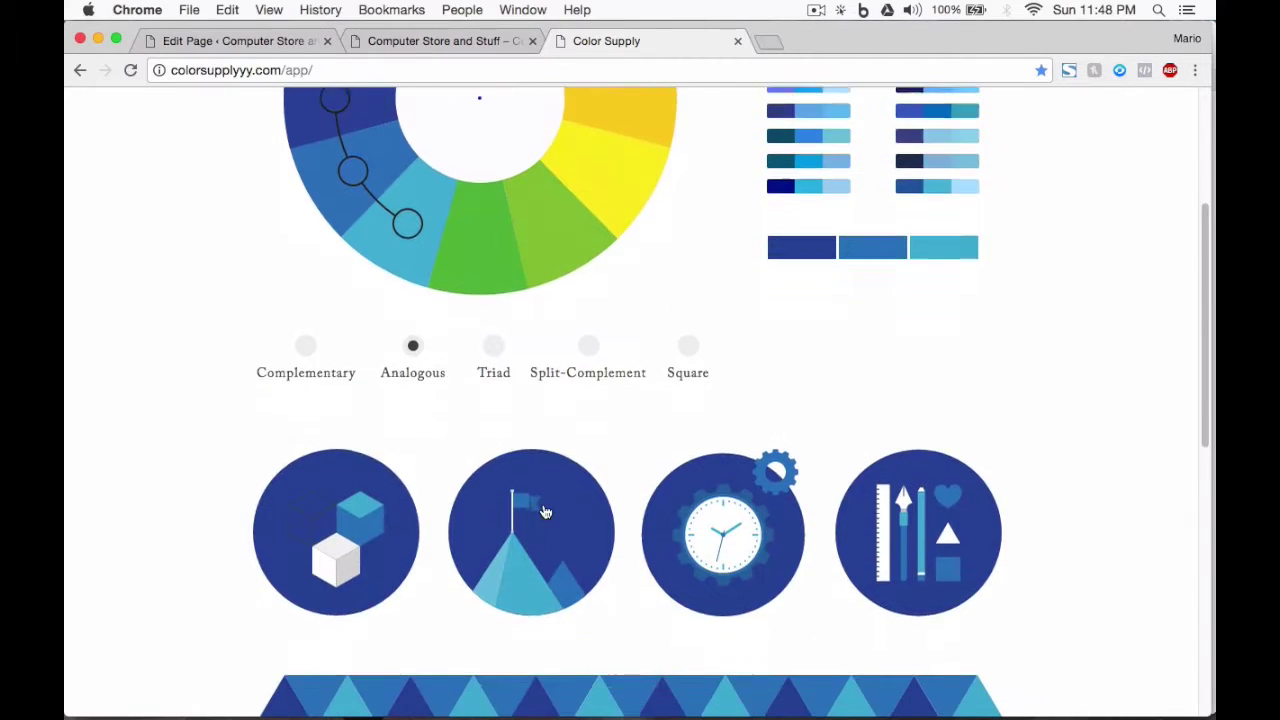
scroll(543, 505, down, 2)
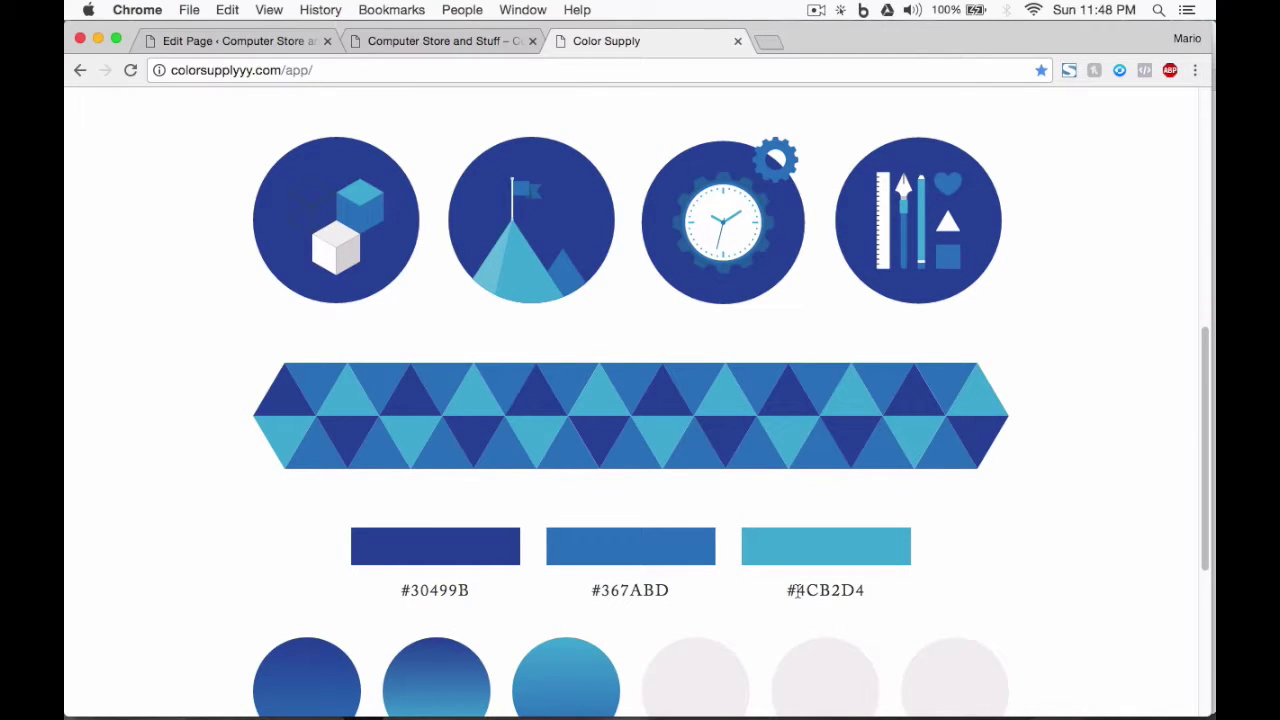
scroll(767, 490, up, 3)
scroll(767, 490, down, 5)
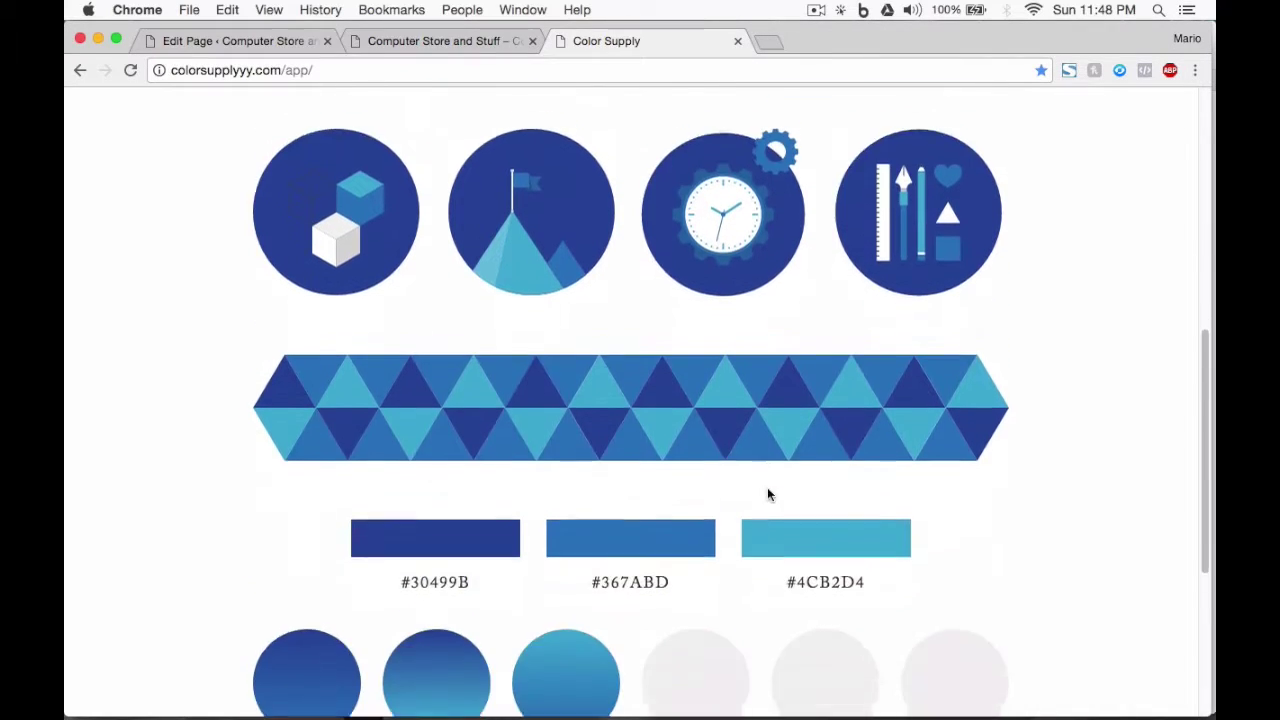
scroll(723, 409, up, 4)
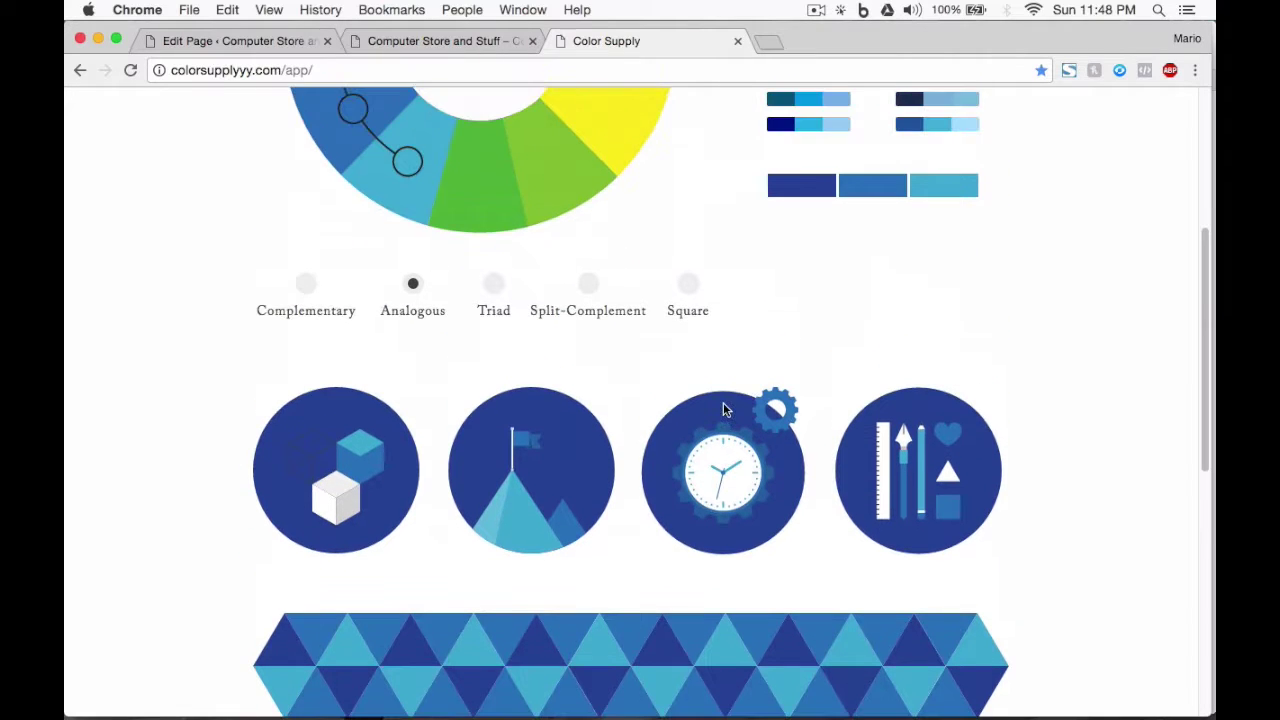
scroll(723, 409, down, 4)
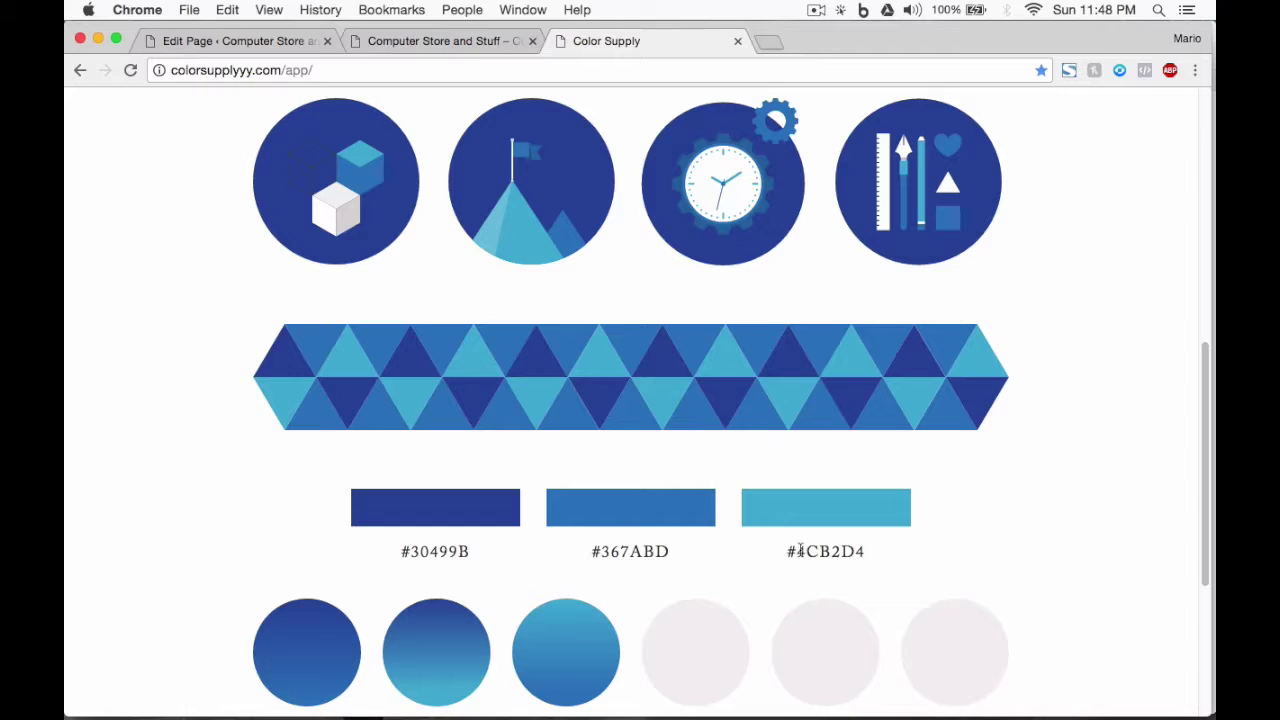
drag(800, 550, 870, 549)
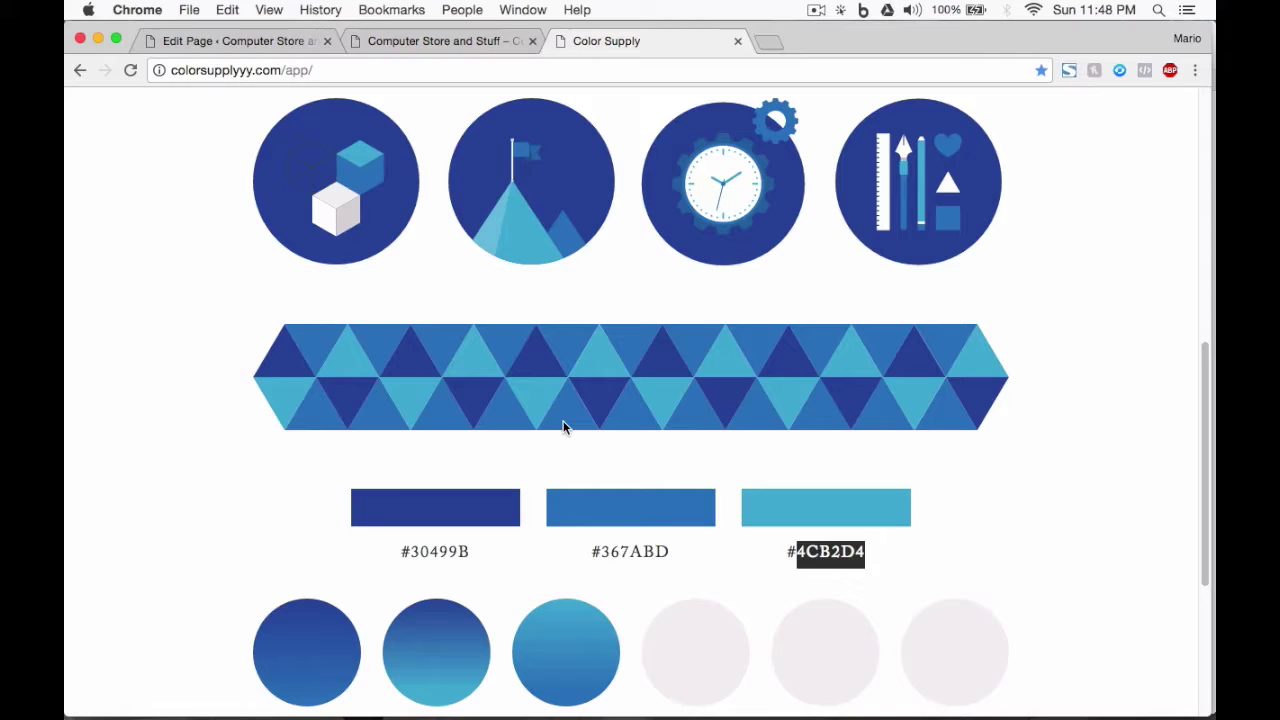
Step: Switch back to the WordPress page editor and set the hero button's color to #4CB2D4
key(super+1)
scroll(300, 370, down, 2)
scroll(200, 517, down, 2)
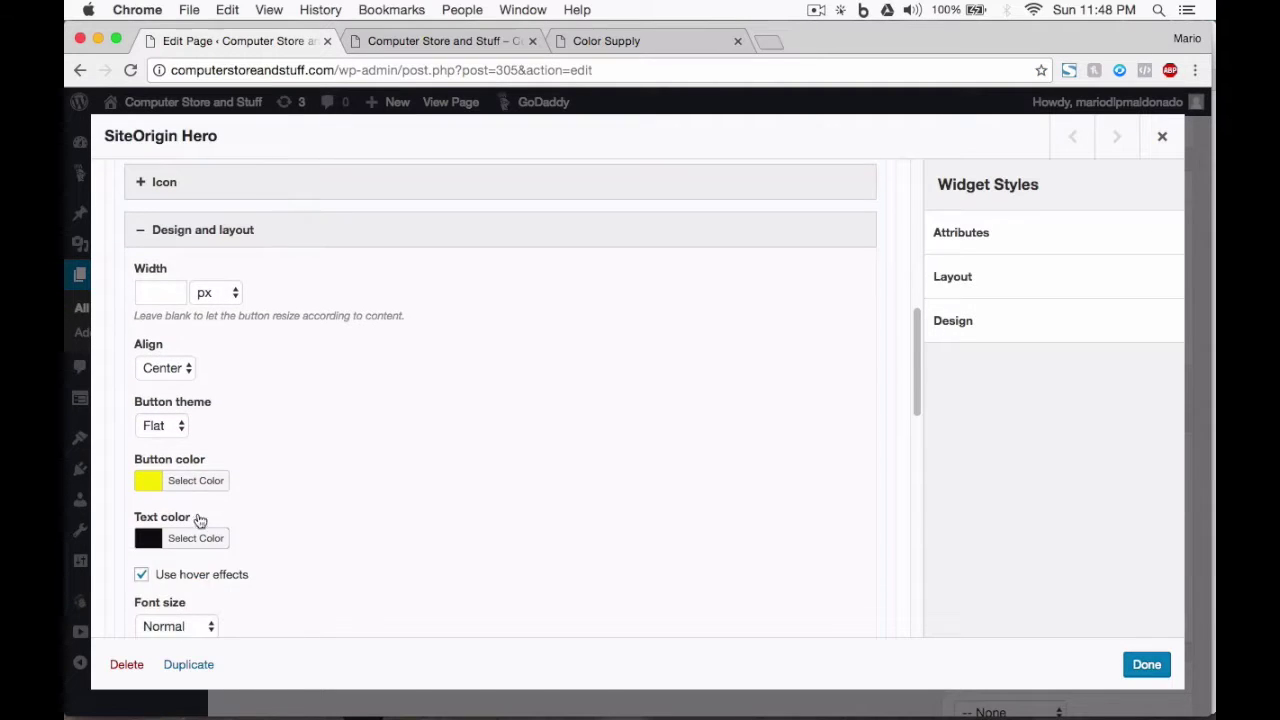
click(196, 480)
triple_click(294, 481)
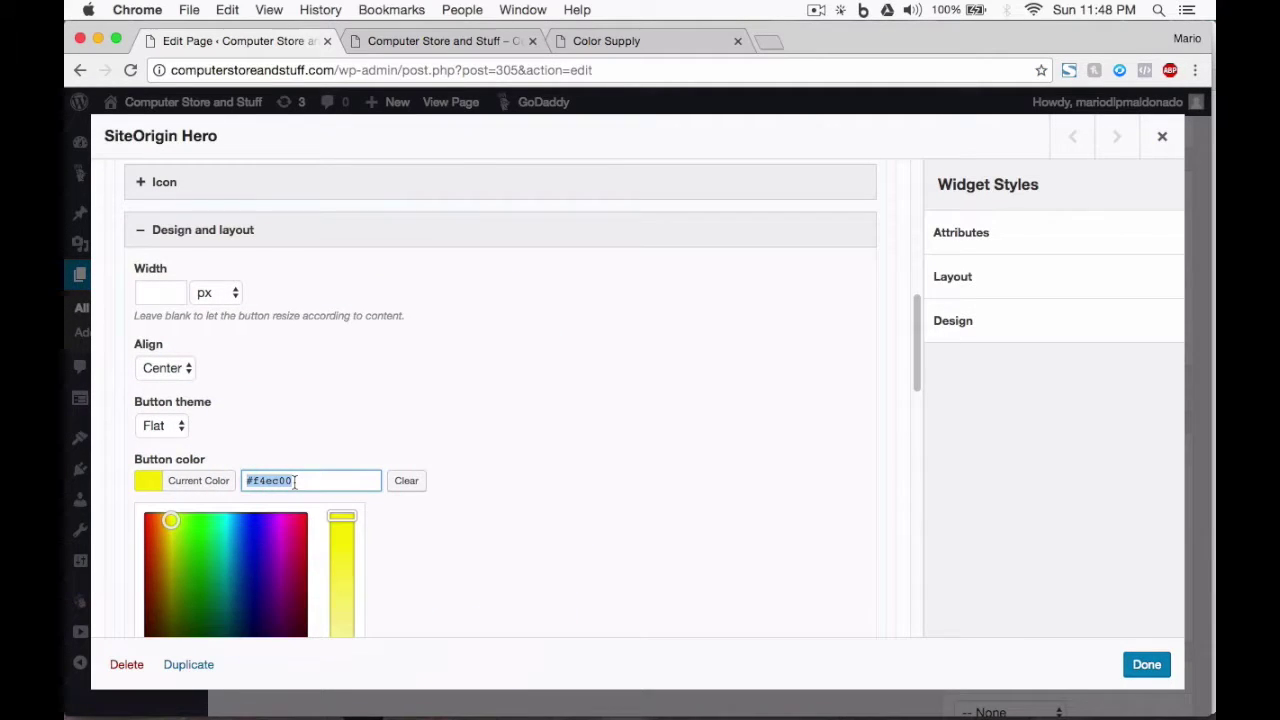
text(#4cb3d8)
click(406, 422)
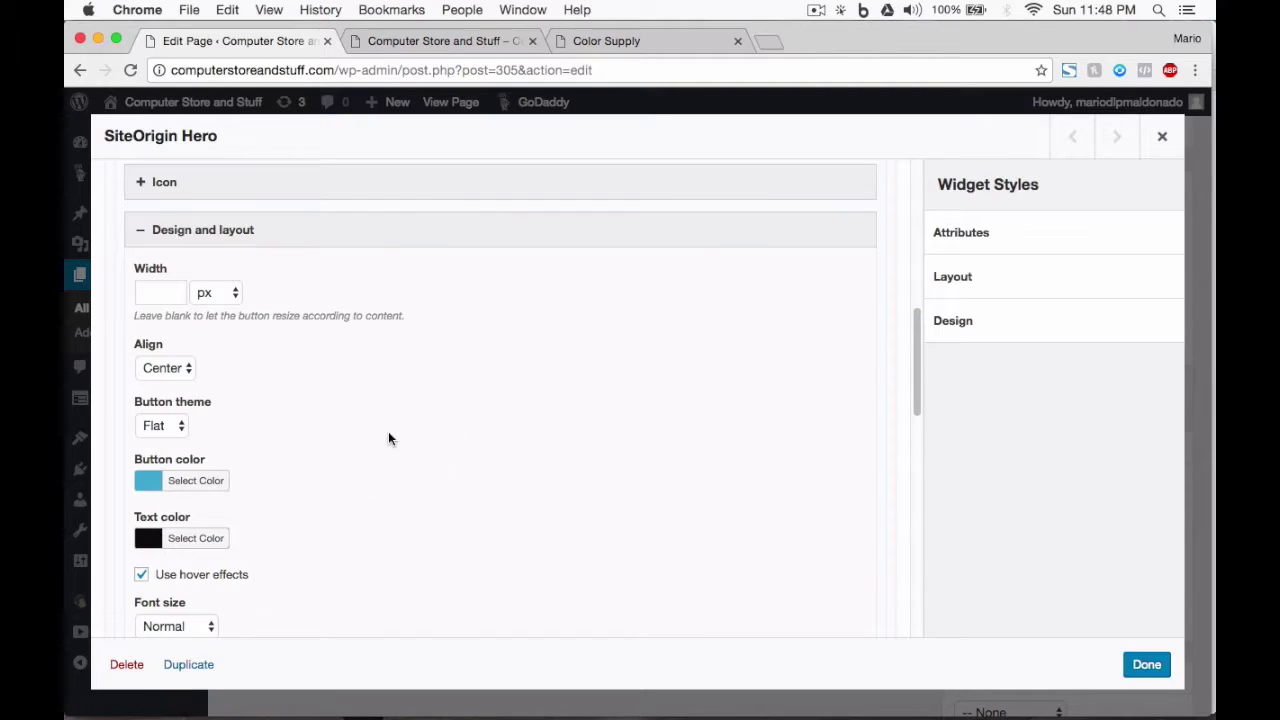
Step: Set the hero button's text color to white
scroll(303, 497, down, 3)
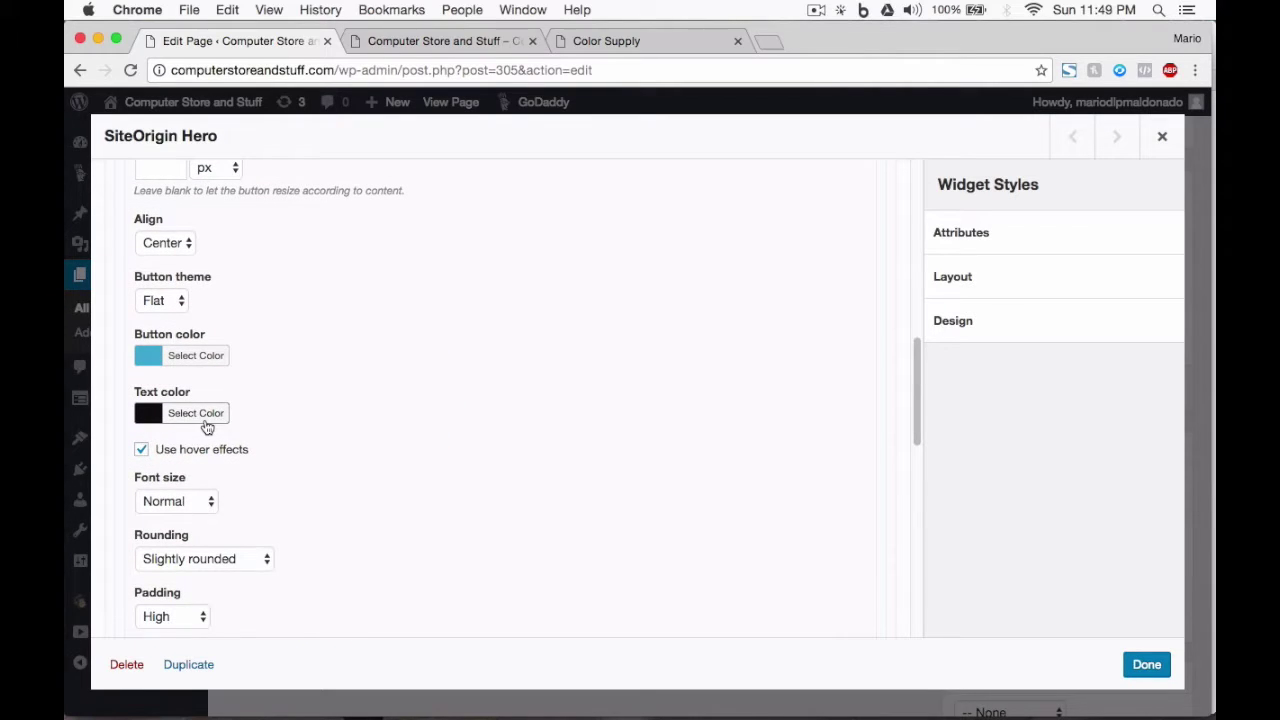
click(207, 427)
click(191, 423)
click(312, 375)
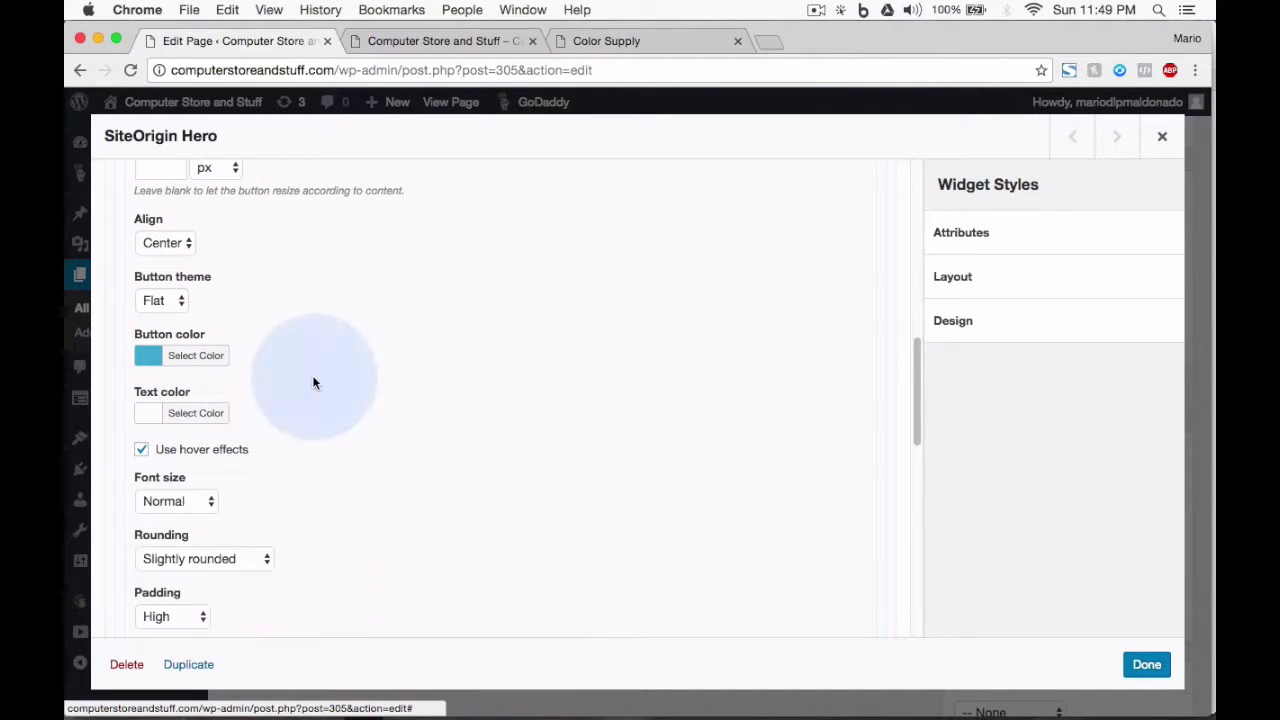
Step: Check the color of the button's icon and collapse the icon settings
scroll(280, 405, up, 8)
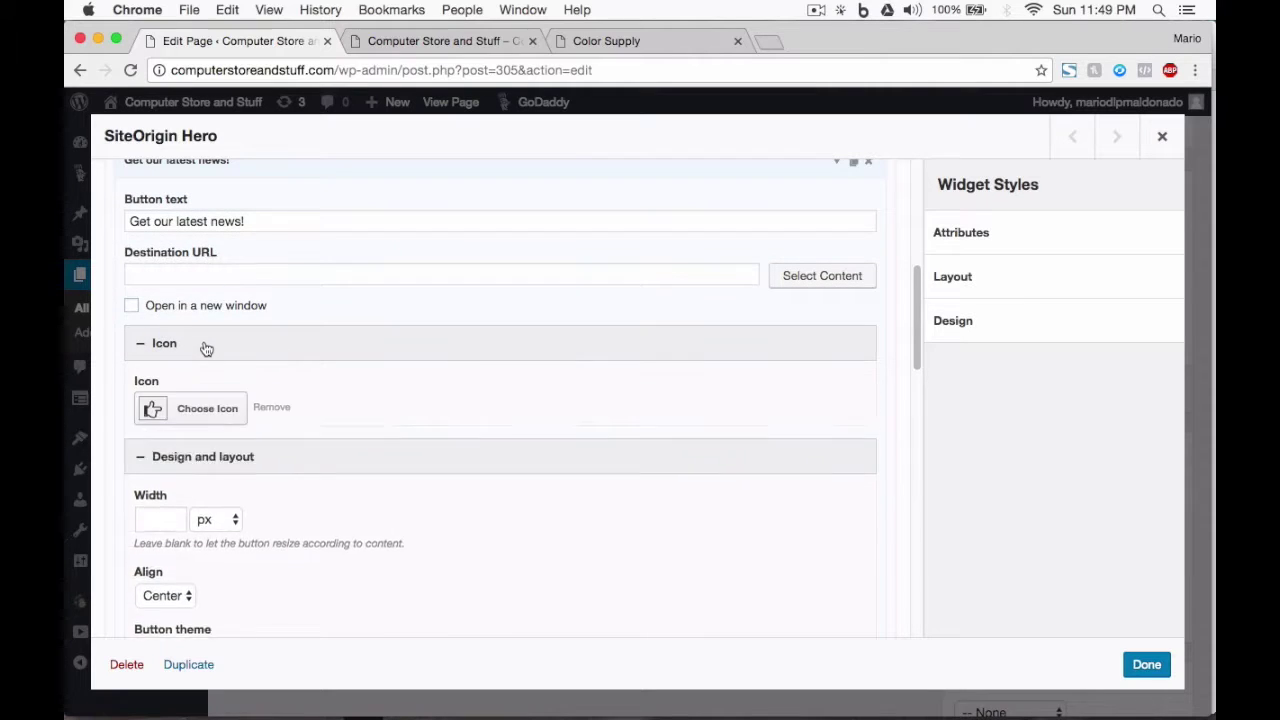
scroll(215, 390, down, 2)
click(190, 386)
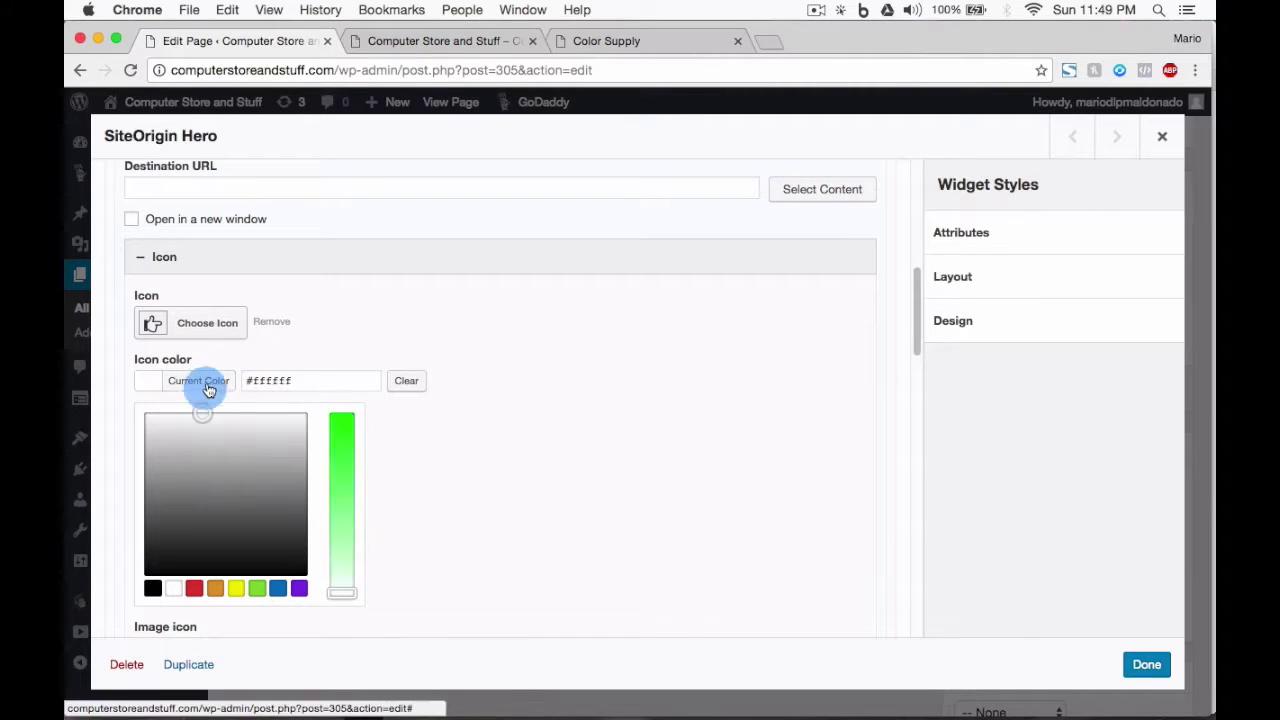
click(181, 281)
click(143, 257)
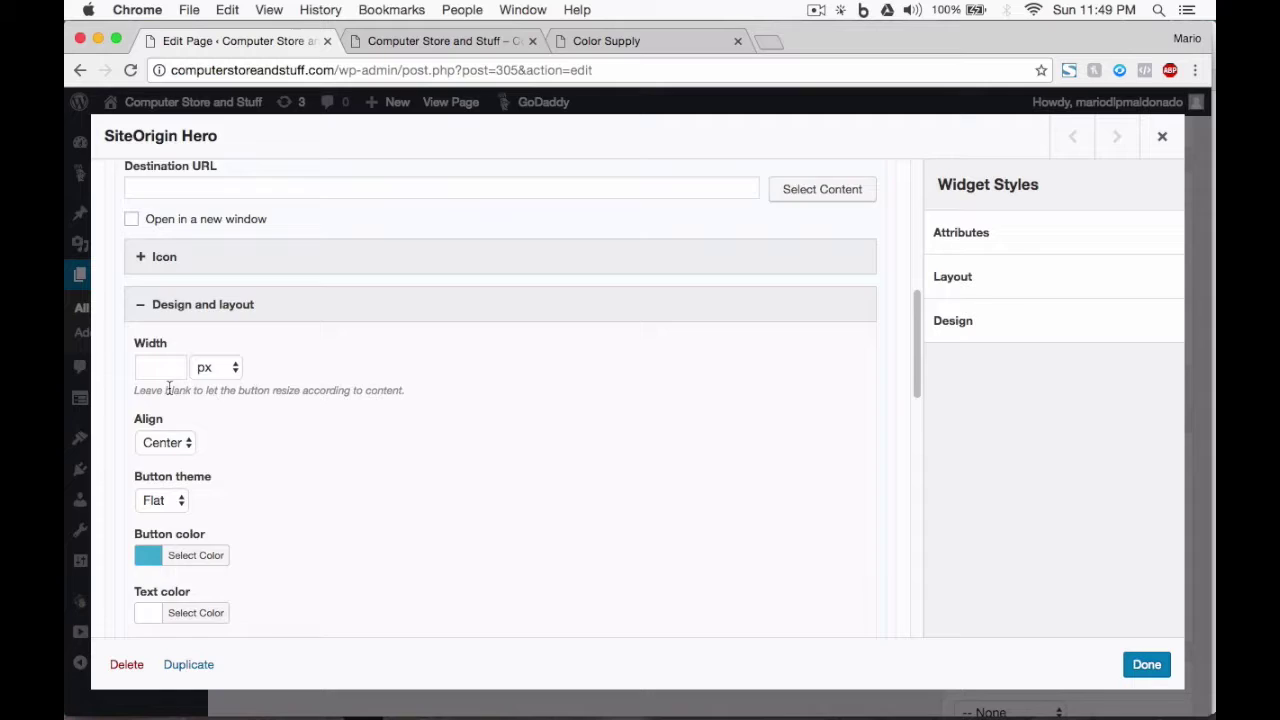
Step: Preview the hero widget with the restyled button, then return to its settings
scroll(168, 388, down, 15)
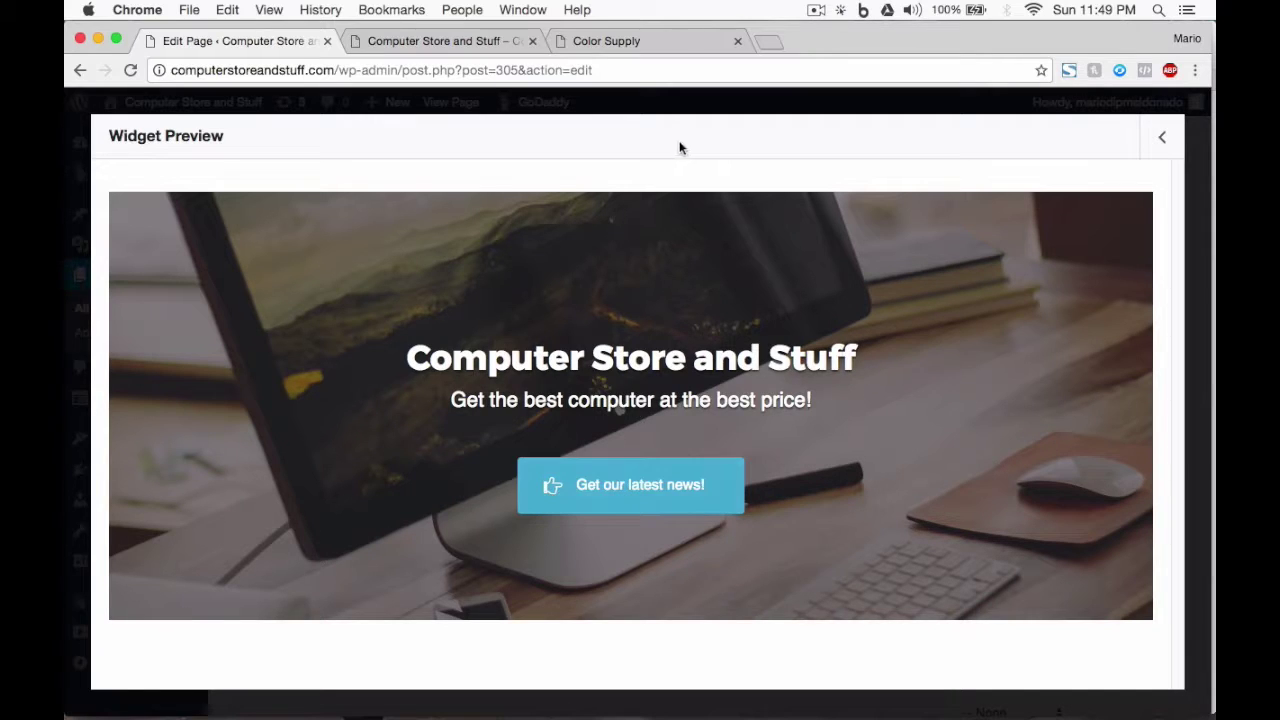
click(1167, 140)
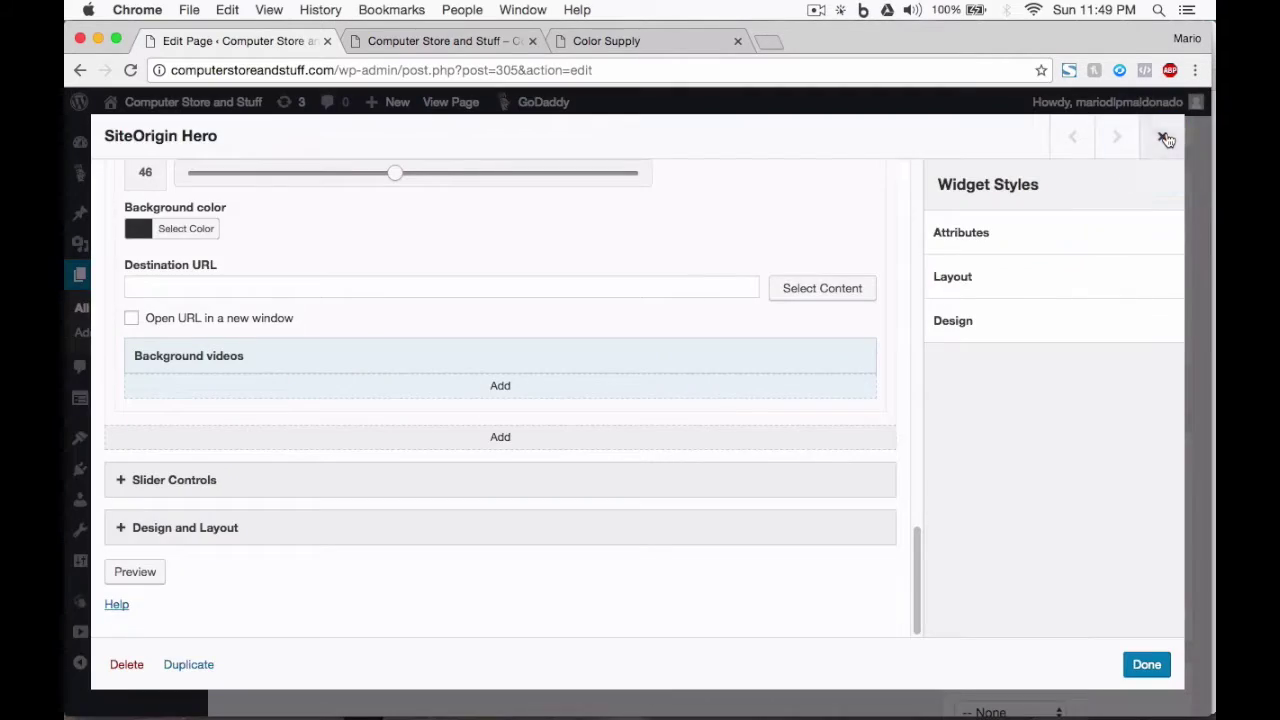
Step: Try to copy the dark blue code 30499B from Color Supply and apply it as the hero frame's background color
click(616, 41)
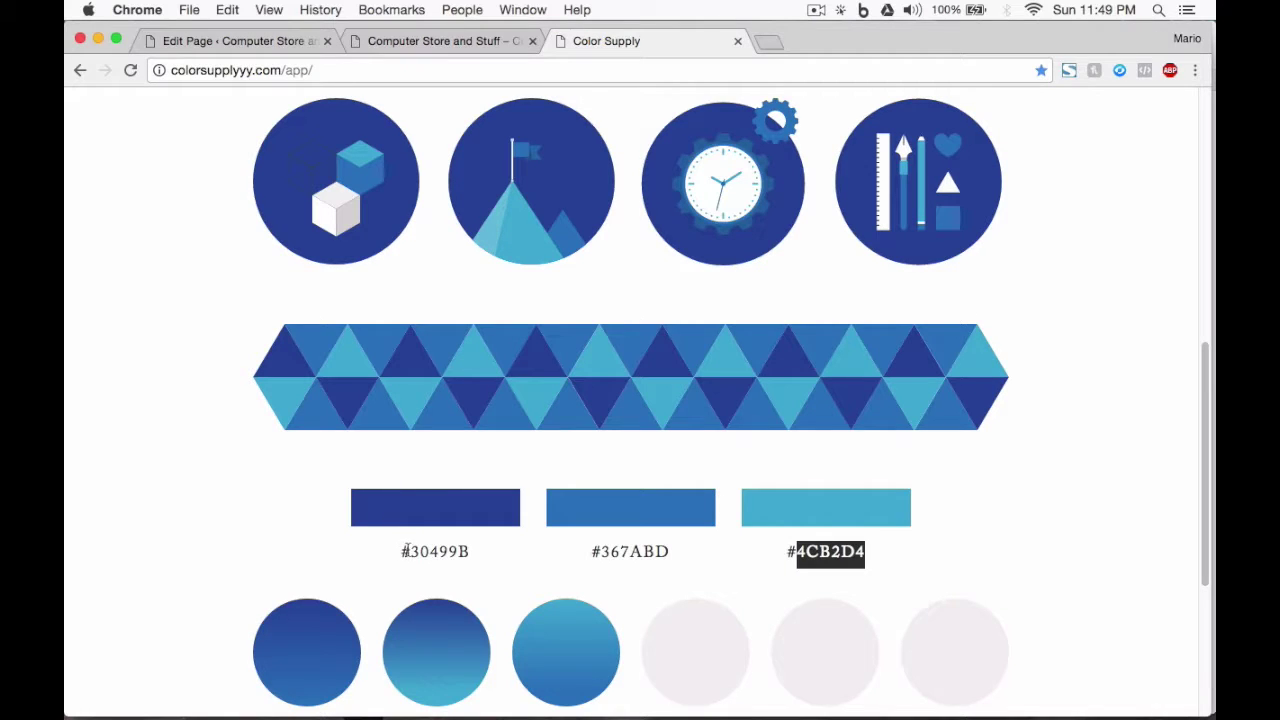
drag(408, 551, 460, 556)
right_click(455, 557)
click(472, 563)
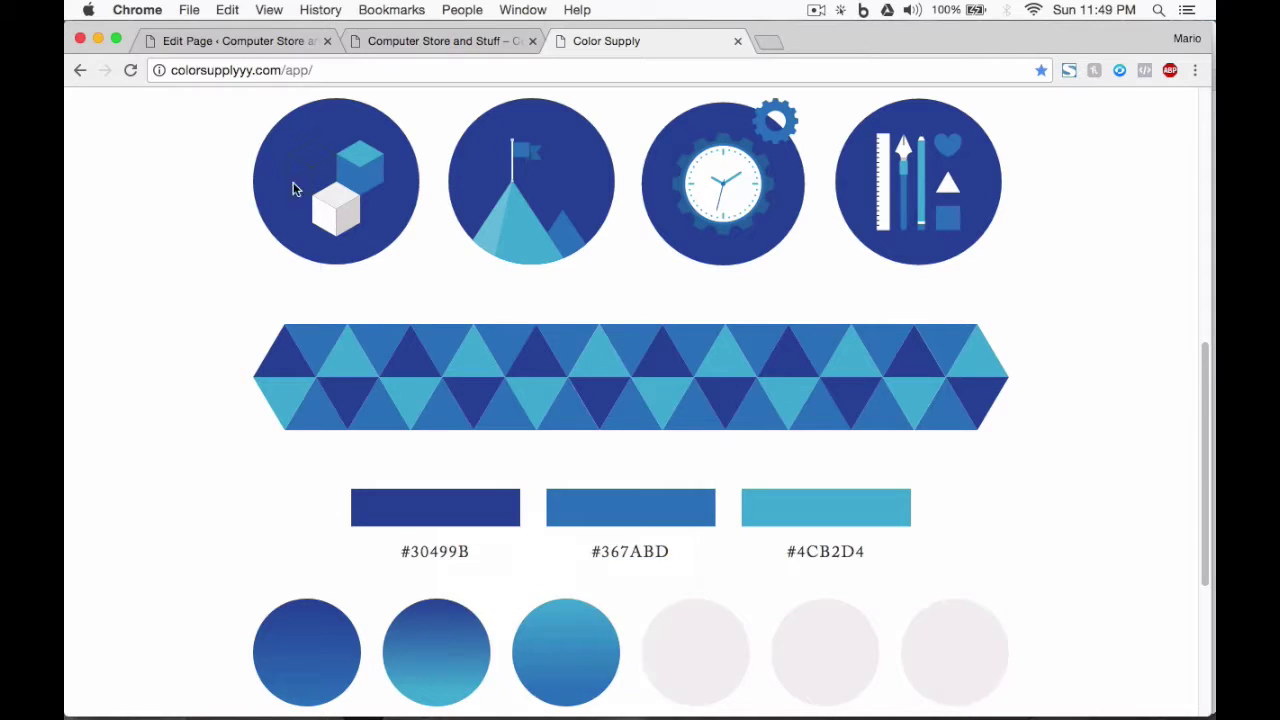
click(250, 41)
scroll(235, 362, up, 3)
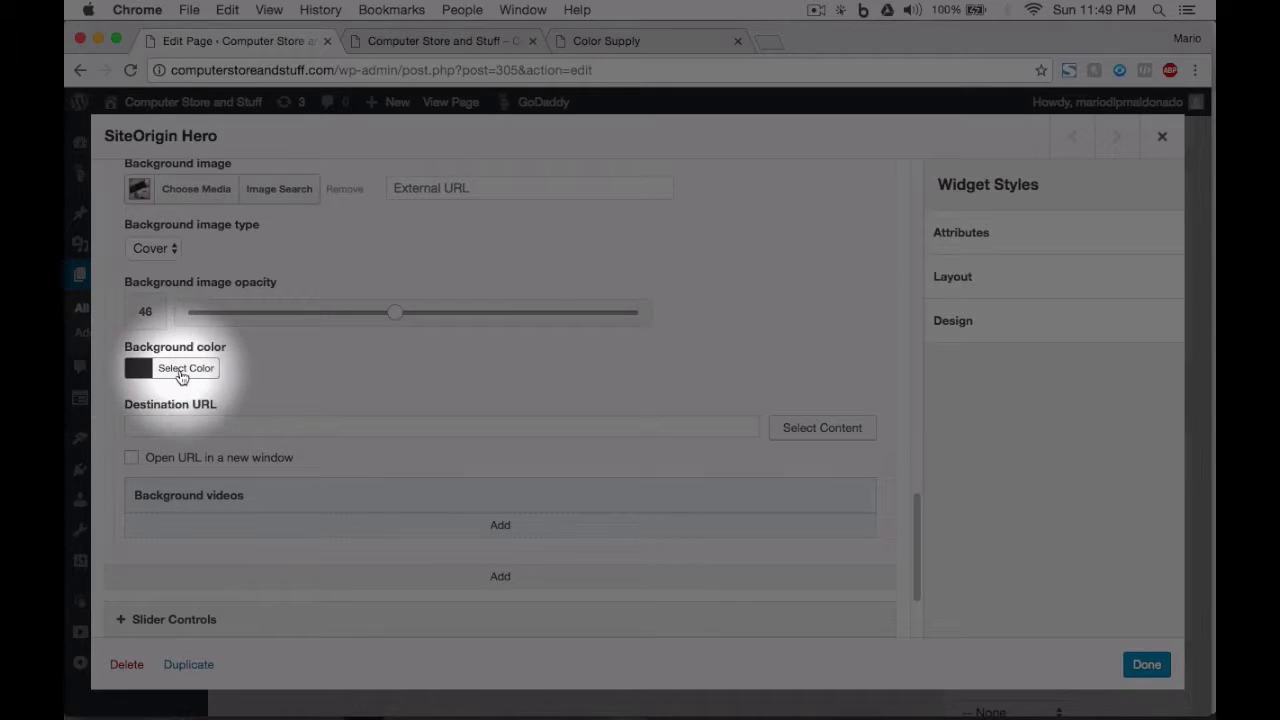
scroll(181, 376, up, 1)
scroll(181, 376, up, 3)
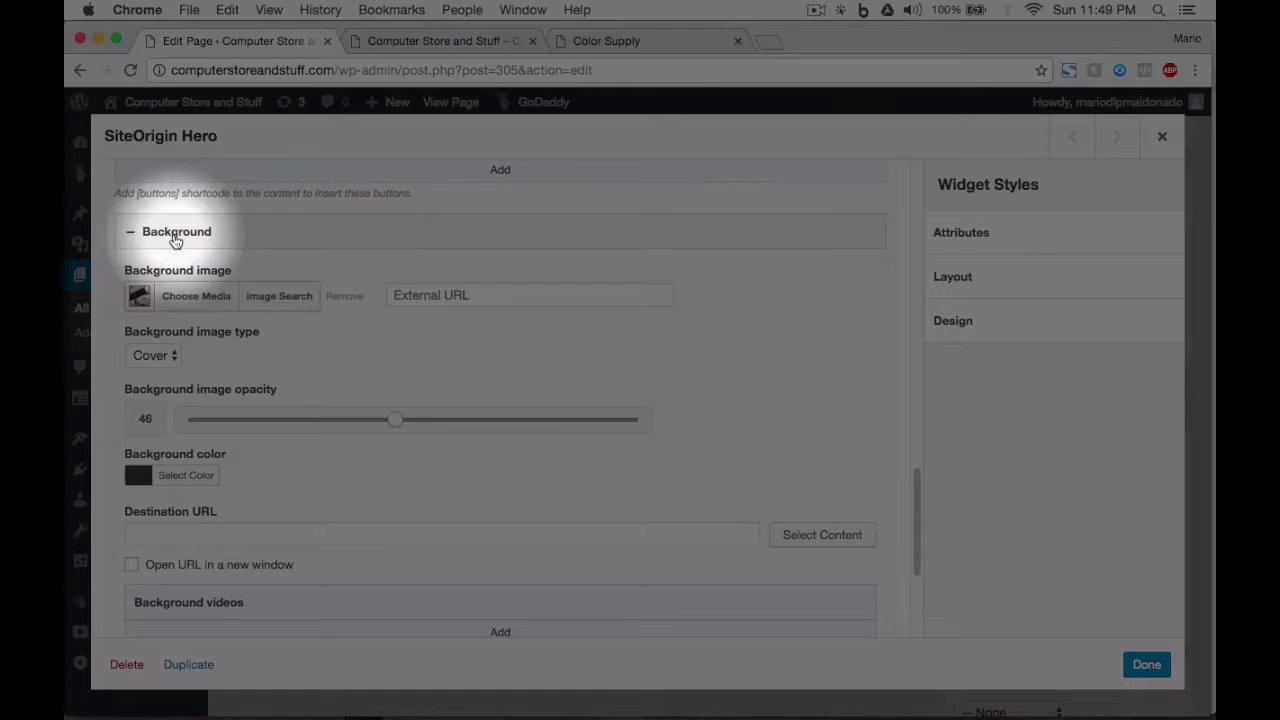
click(162, 477)
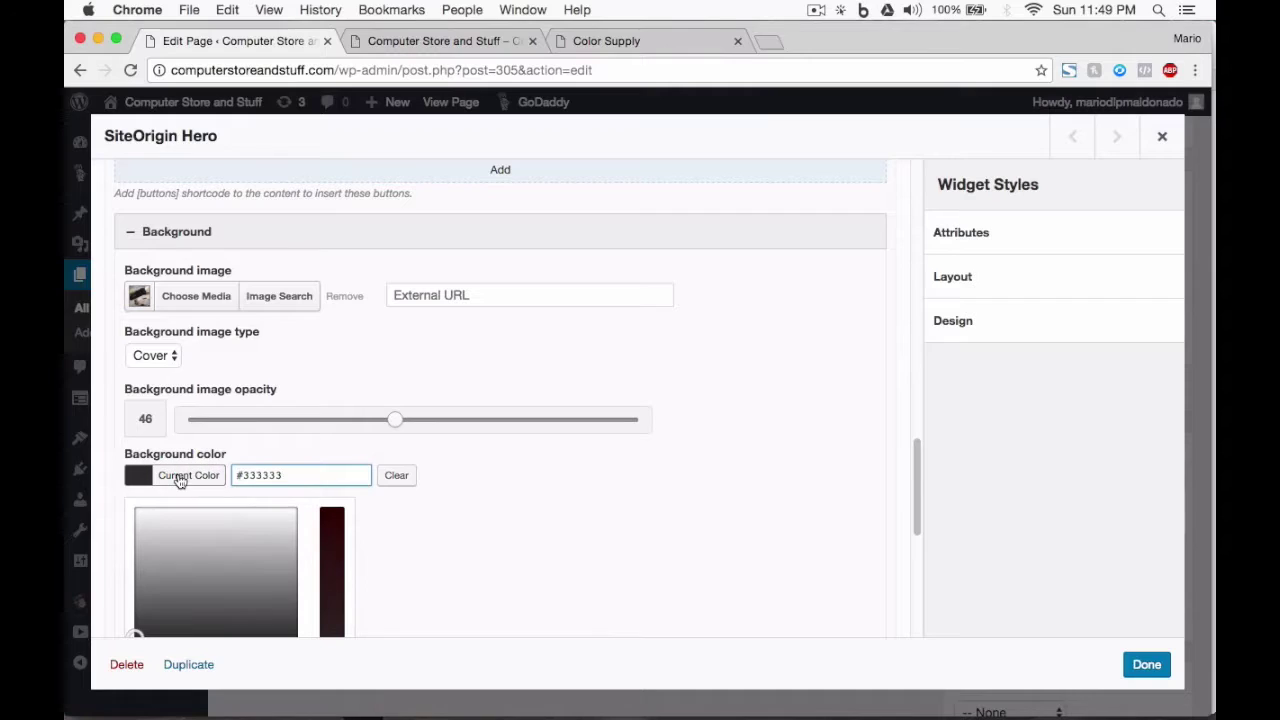
triple_click(268, 472)
key(super+v)
click(318, 458)
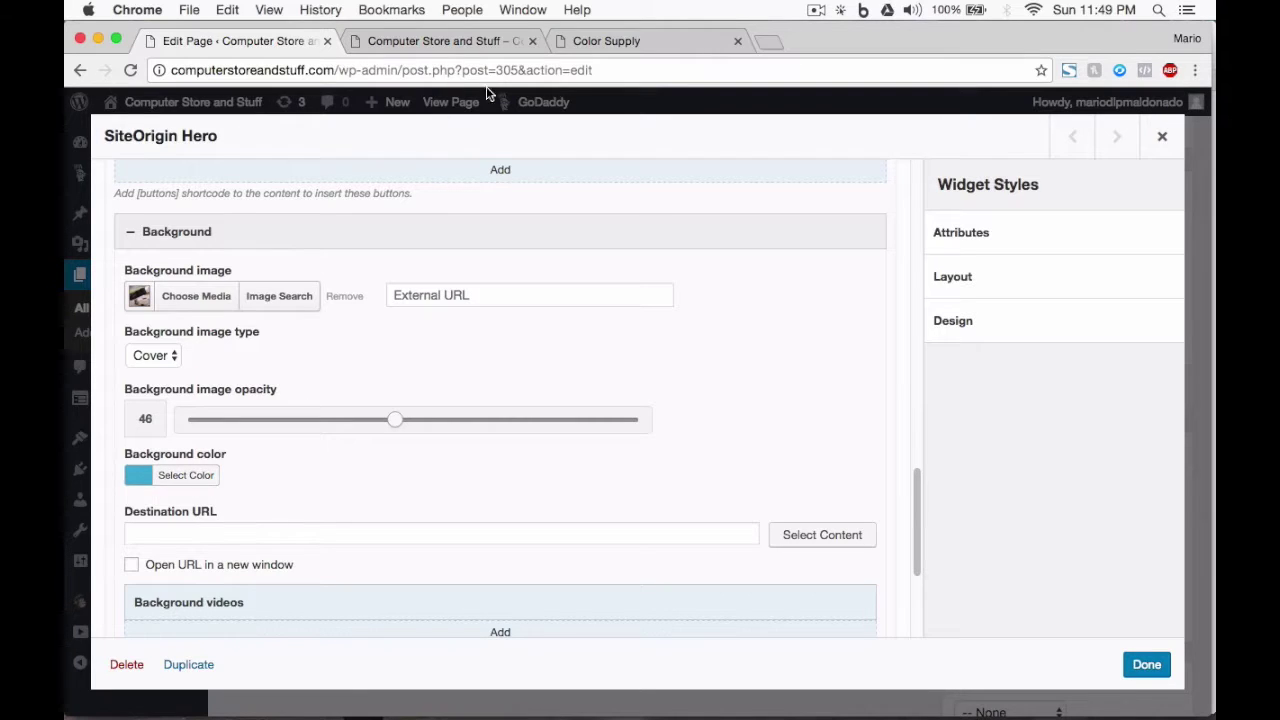
Step: Copy the dark blue code from the Color Supply page again and set the hero frame's background color to #30499B
click(620, 45)
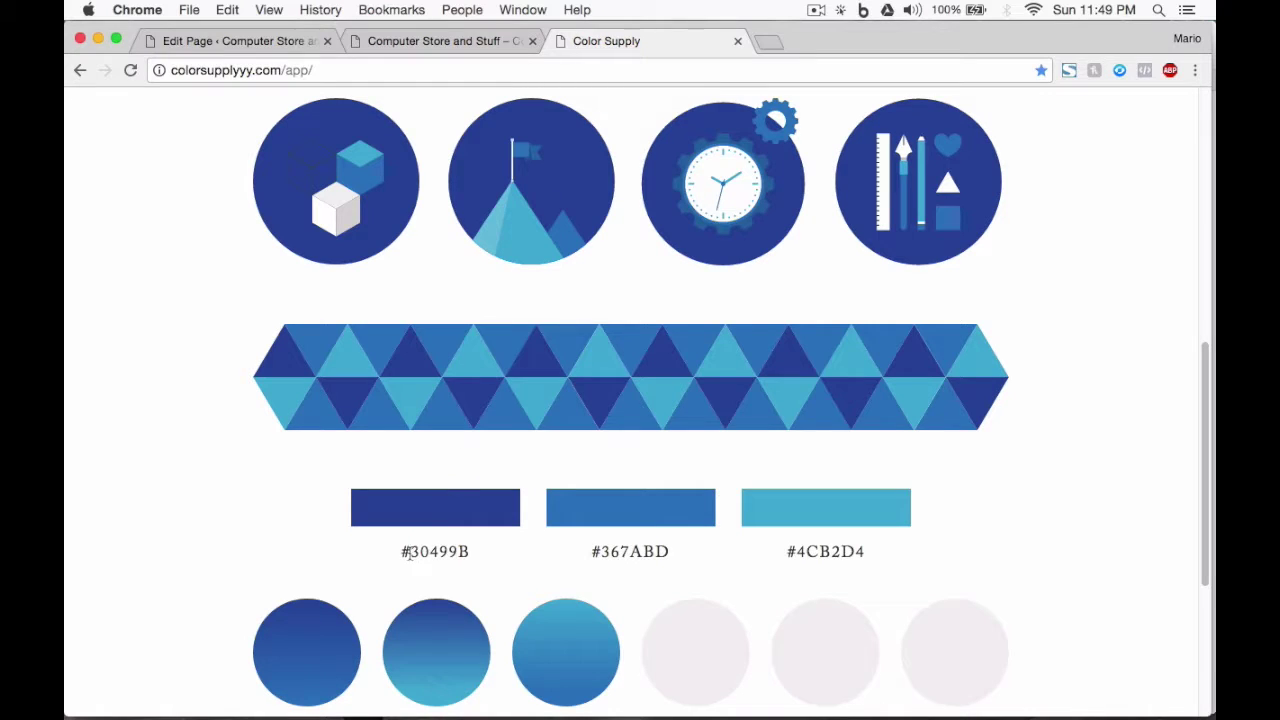
drag(410, 552, 470, 553)
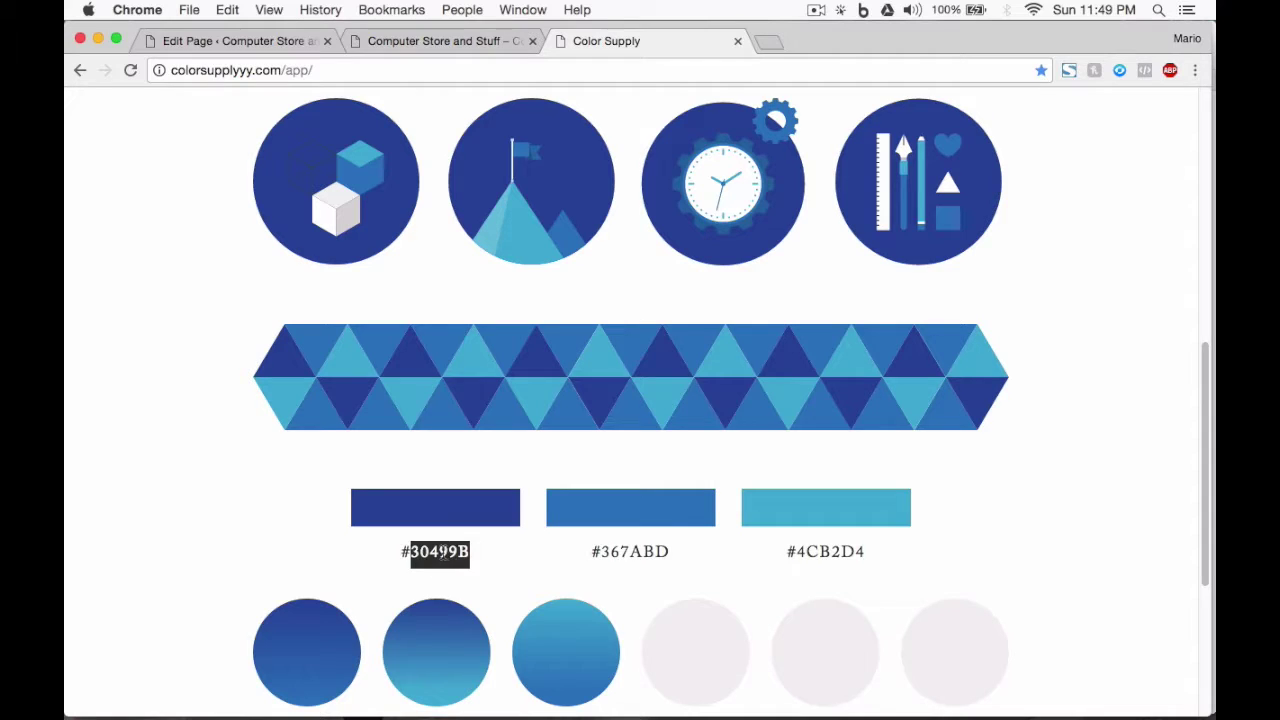
right_click(442, 556)
click(466, 563)
click(252, 45)
click(216, 477)
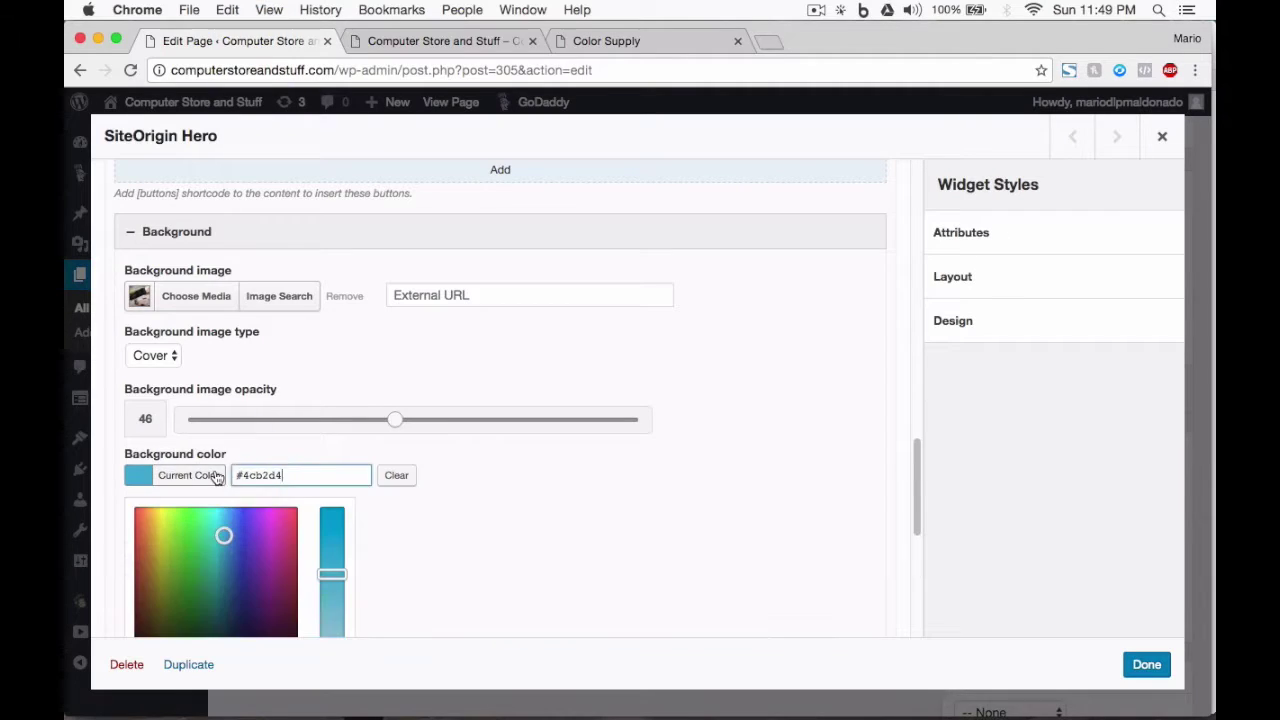
double_click(258, 475)
key(cmd+v)
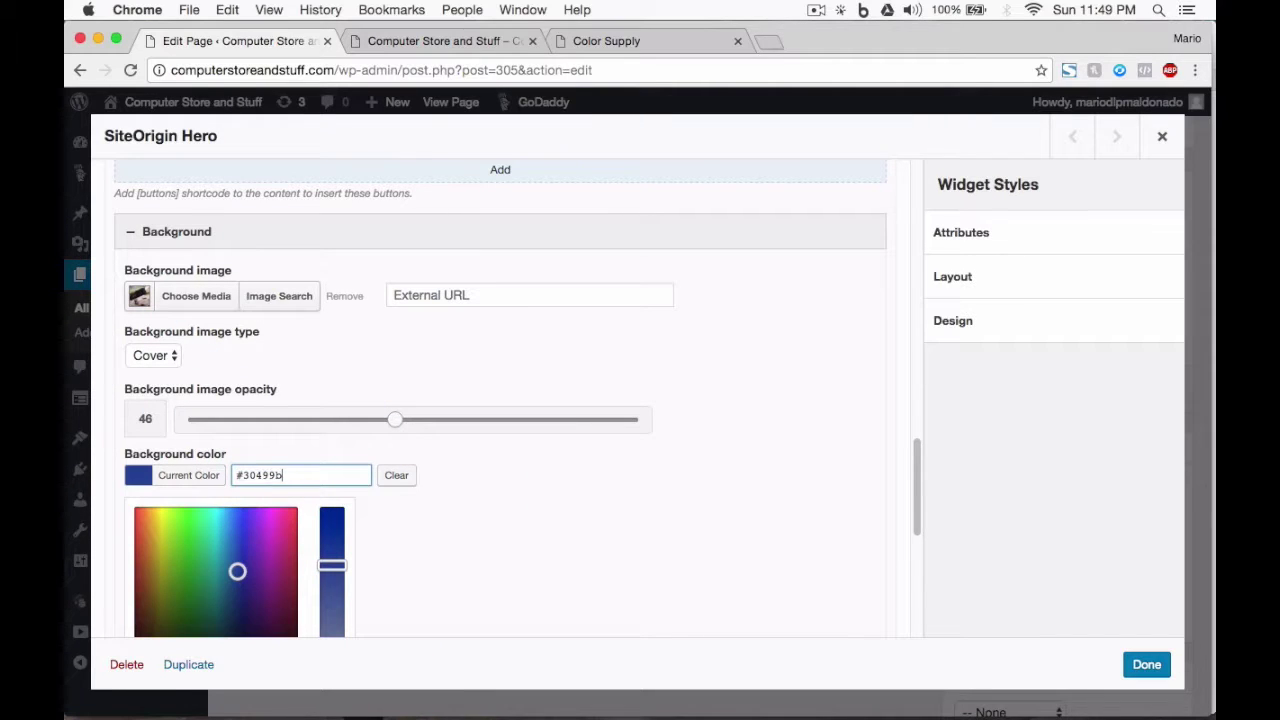
click(357, 464)
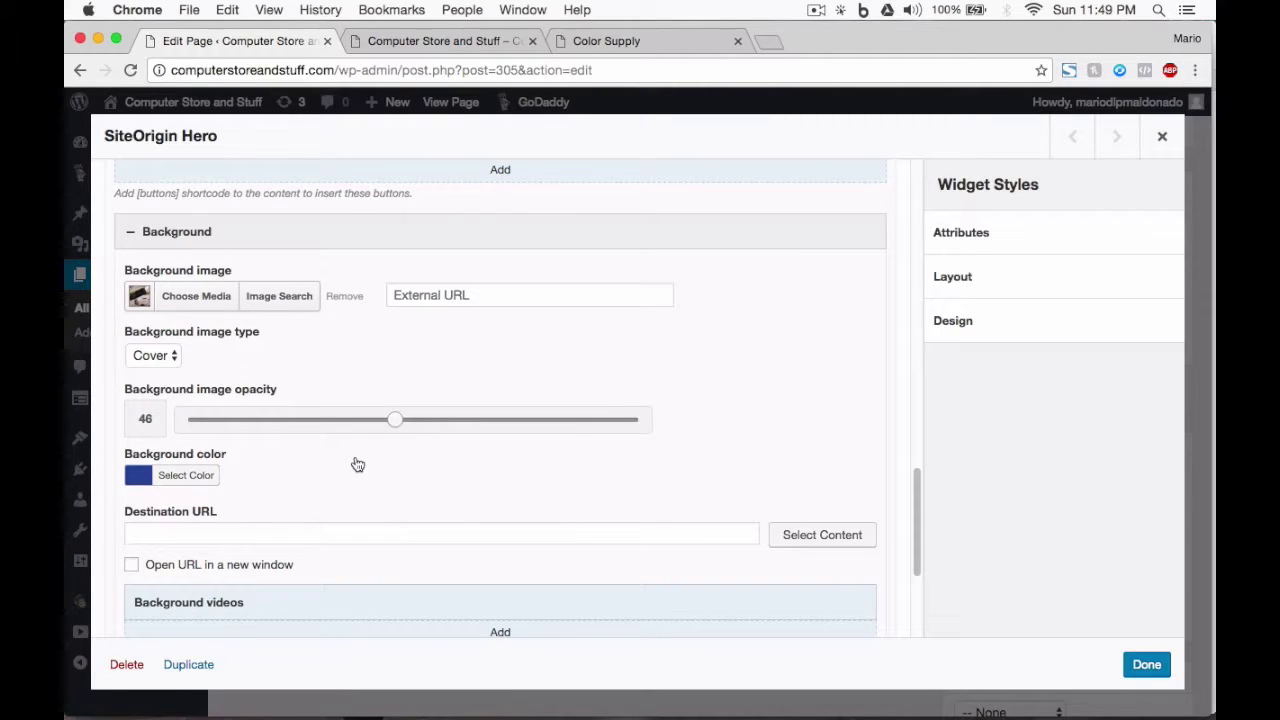
Step: Preview the hero widget with the dark blue background color, then return to its settings
scroll(357, 464, down, 5)
click(143, 576)
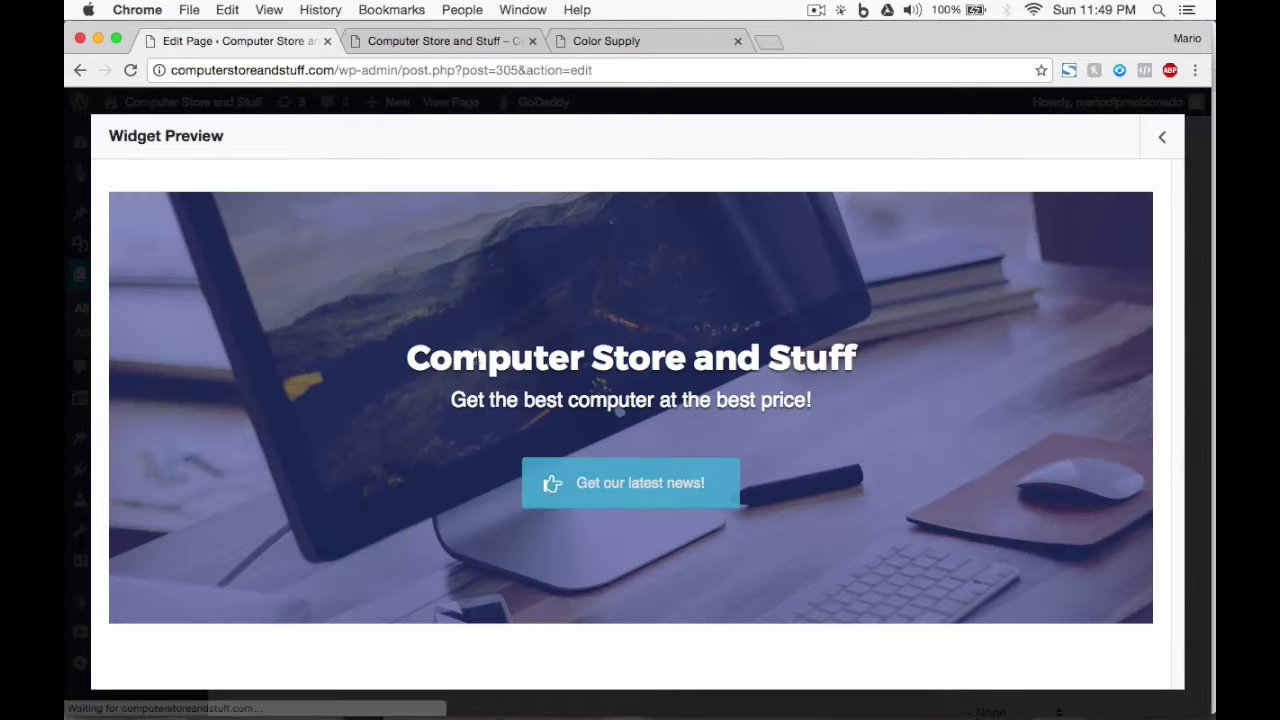
click(1160, 137)
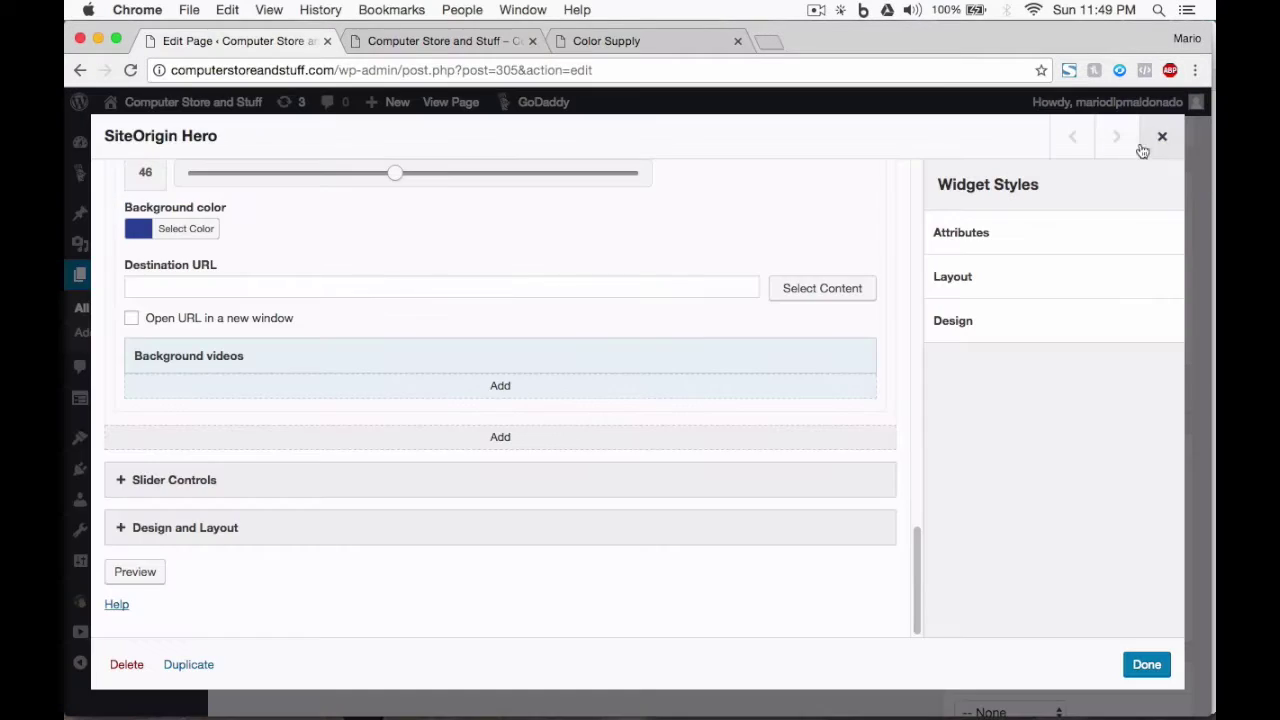
Step: Lower the hero's background image opacity to 29 and check the result in the widget preview
scroll(526, 263, up, 2)
drag(395, 292, 320, 292)
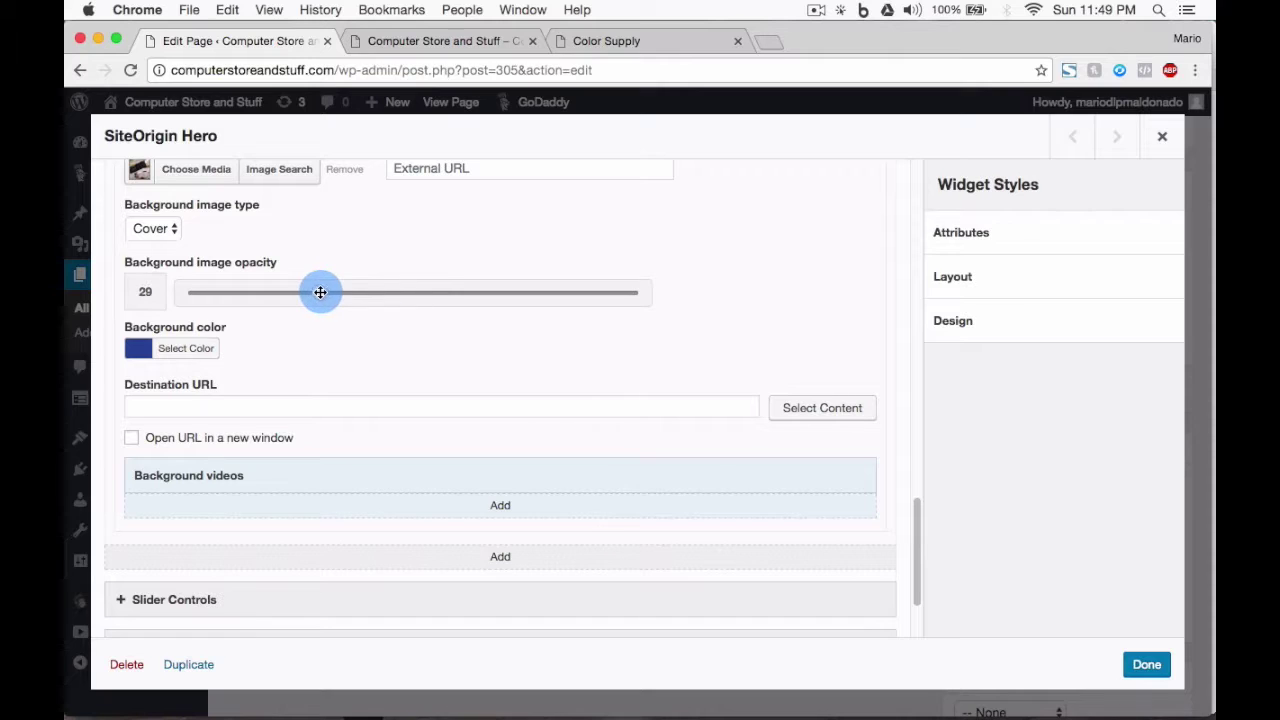
scroll(290, 366, down, 2)
click(137, 571)
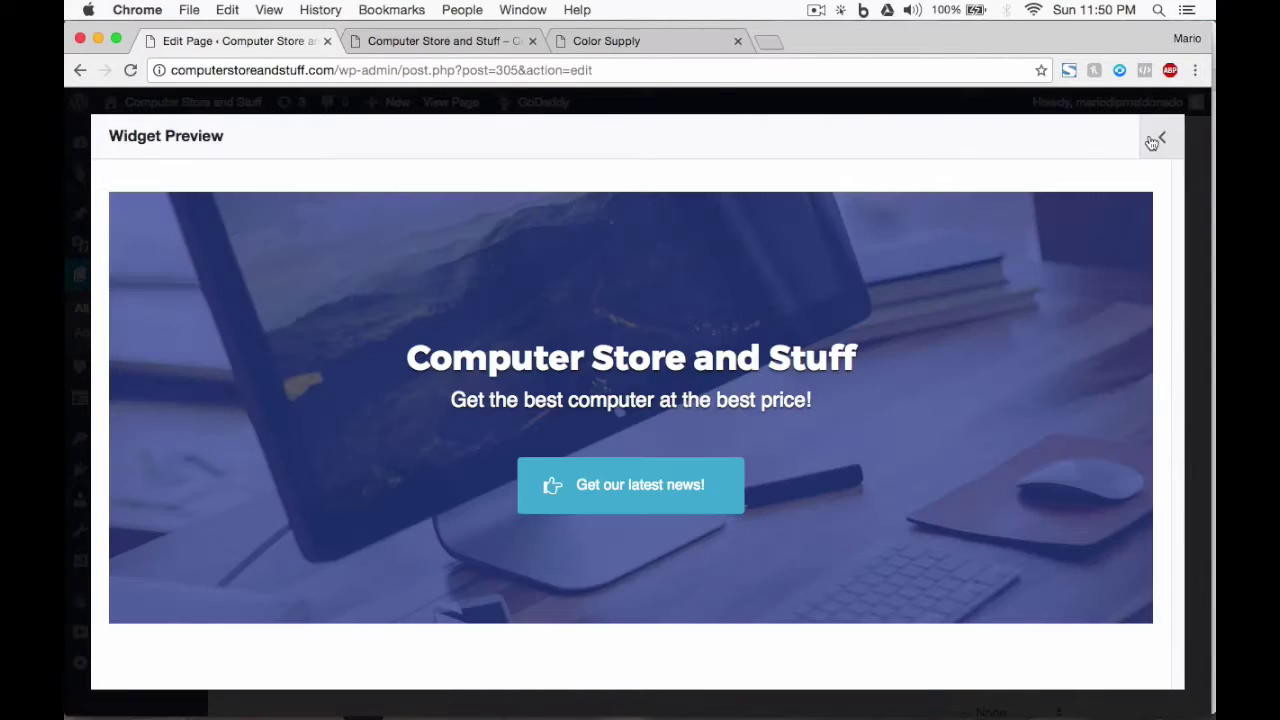
click(1152, 143)
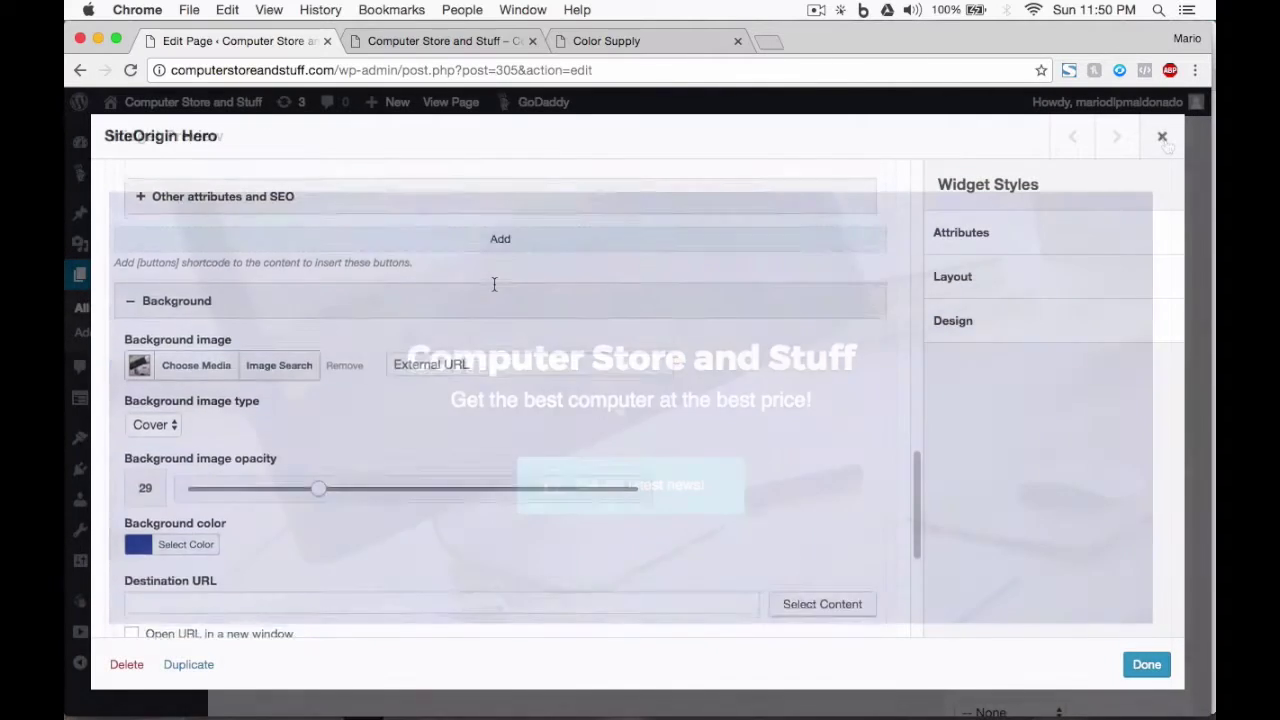
Step: Collapse the hero frame's settings, apply the widget changes and preview the whole page before returning to the editor
scroll(229, 438, up, 2)
click(131, 421)
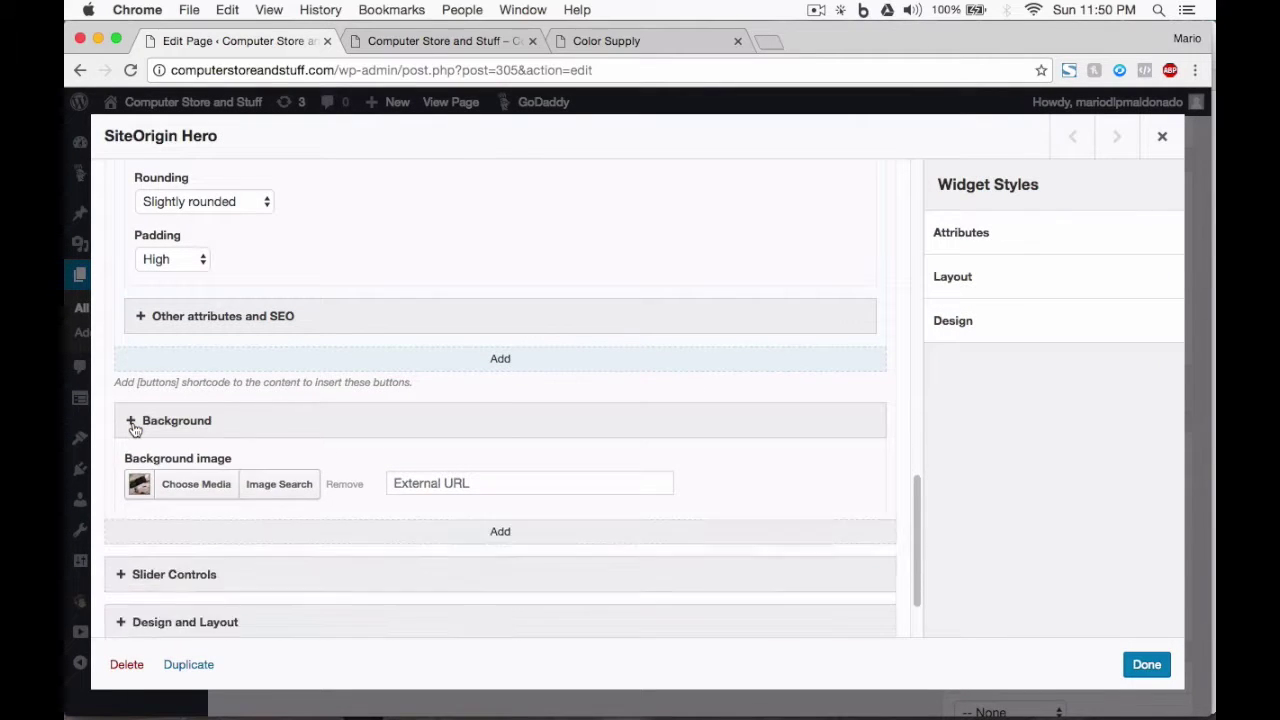
click(133, 430)
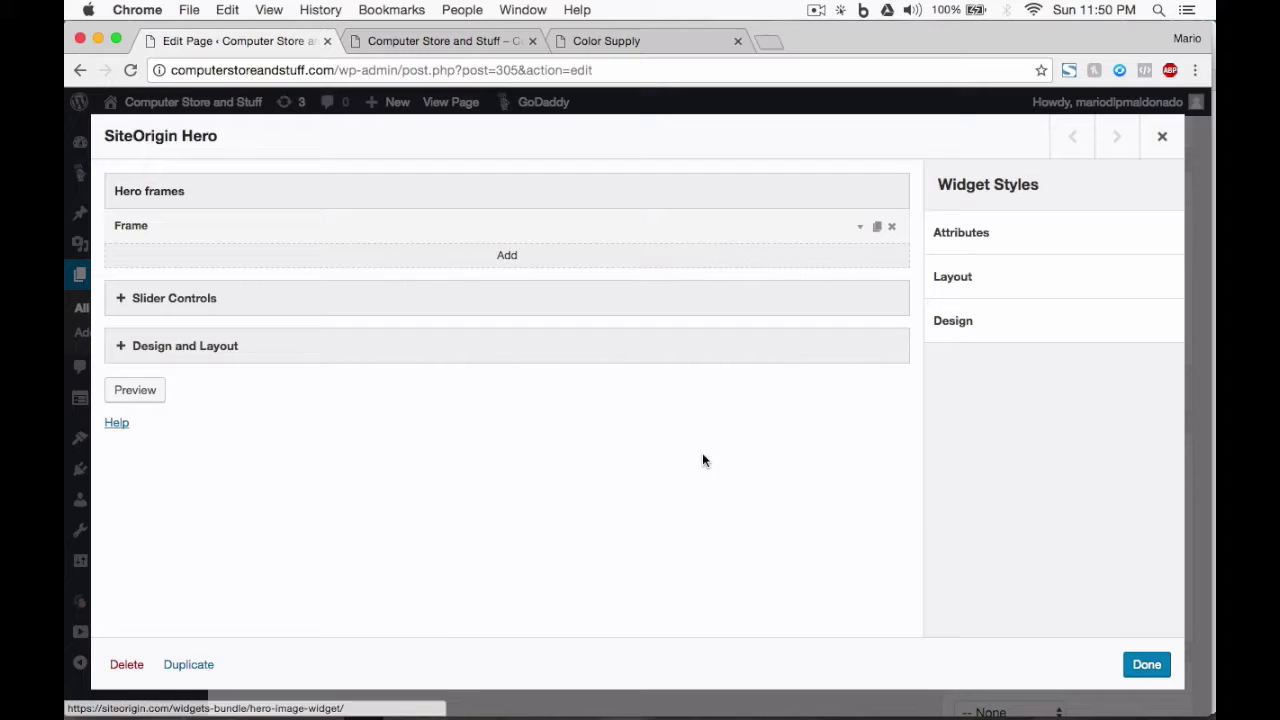
click(1130, 656)
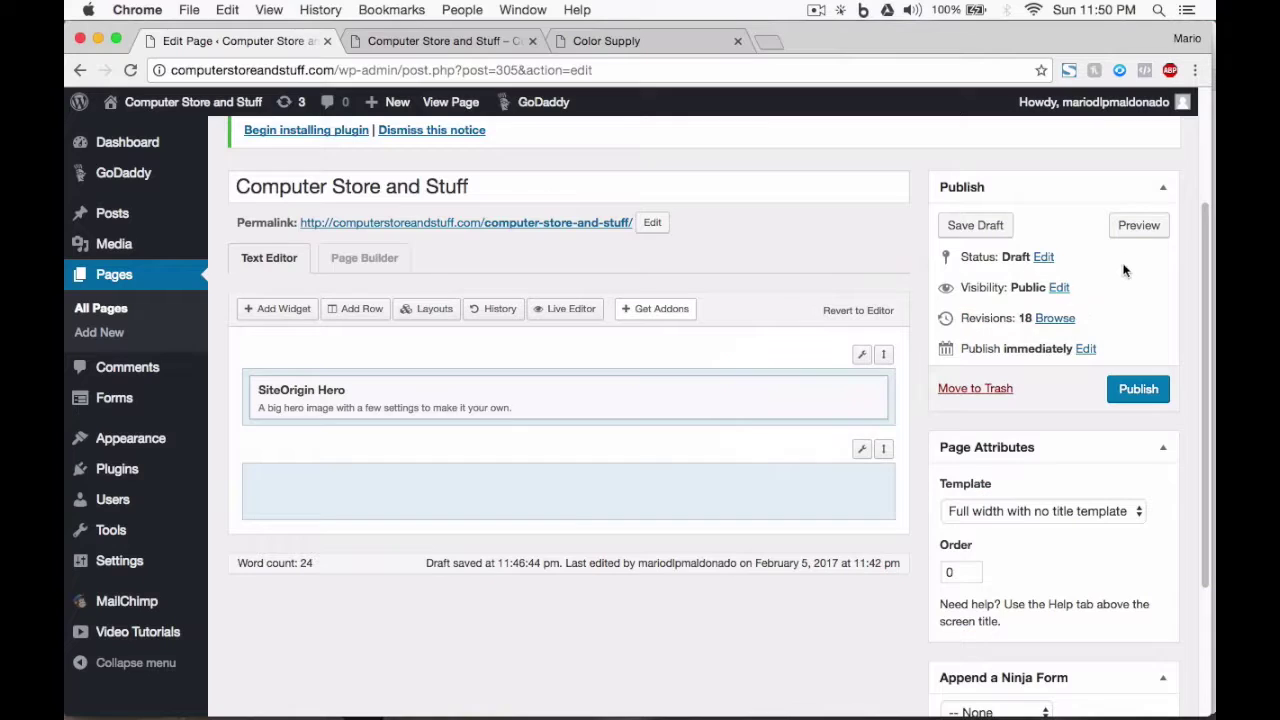
click(1148, 230)
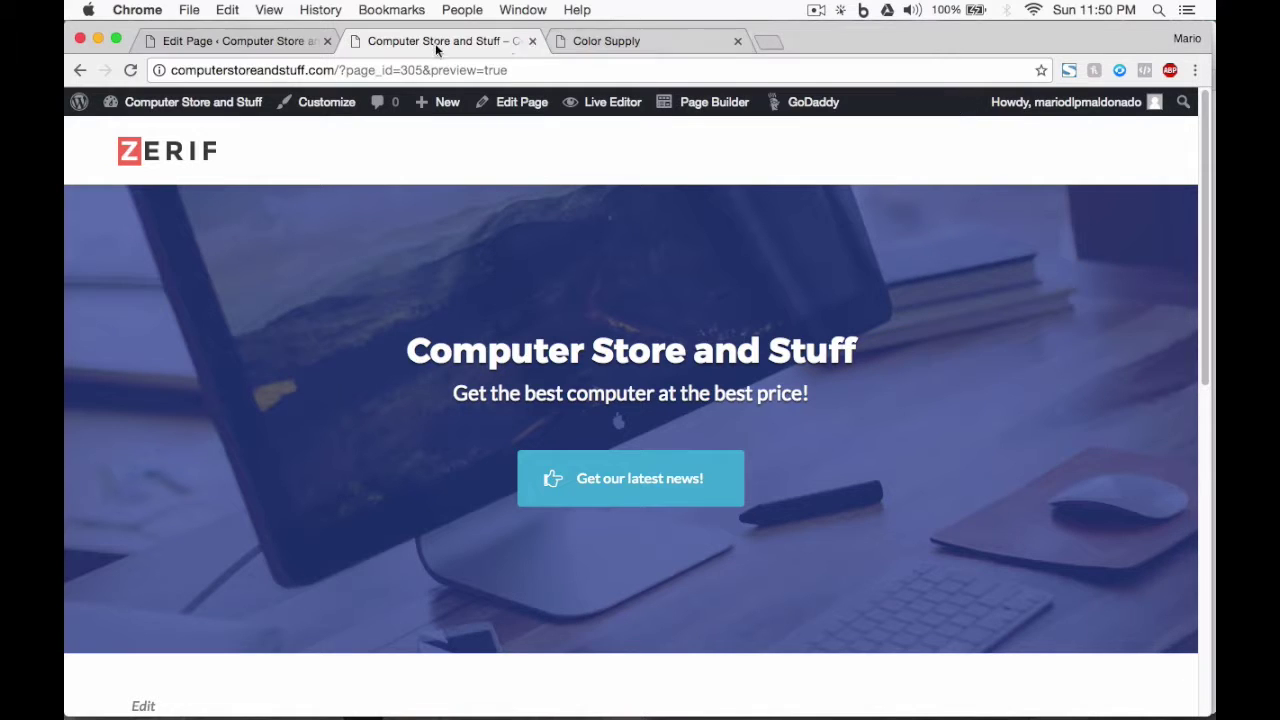
click(240, 41)
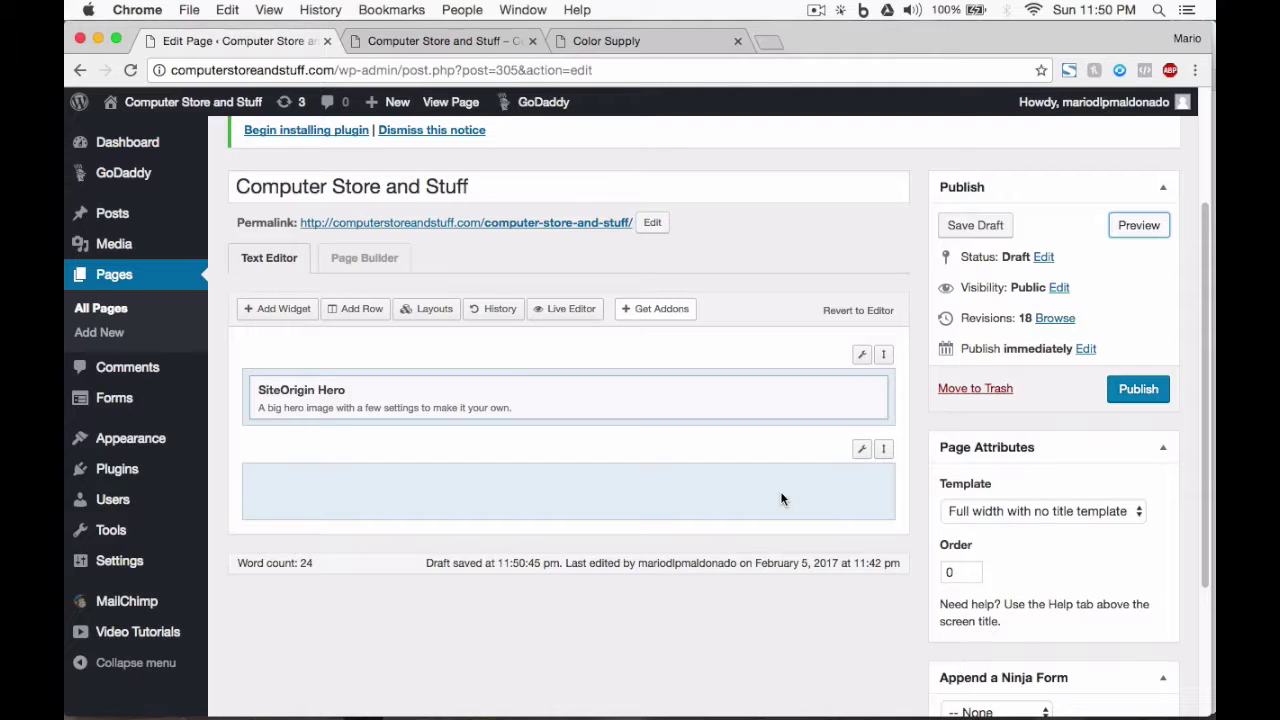
Step: Change the empty row below the hero to a layout of two equal columns
mouse_move(862, 452)
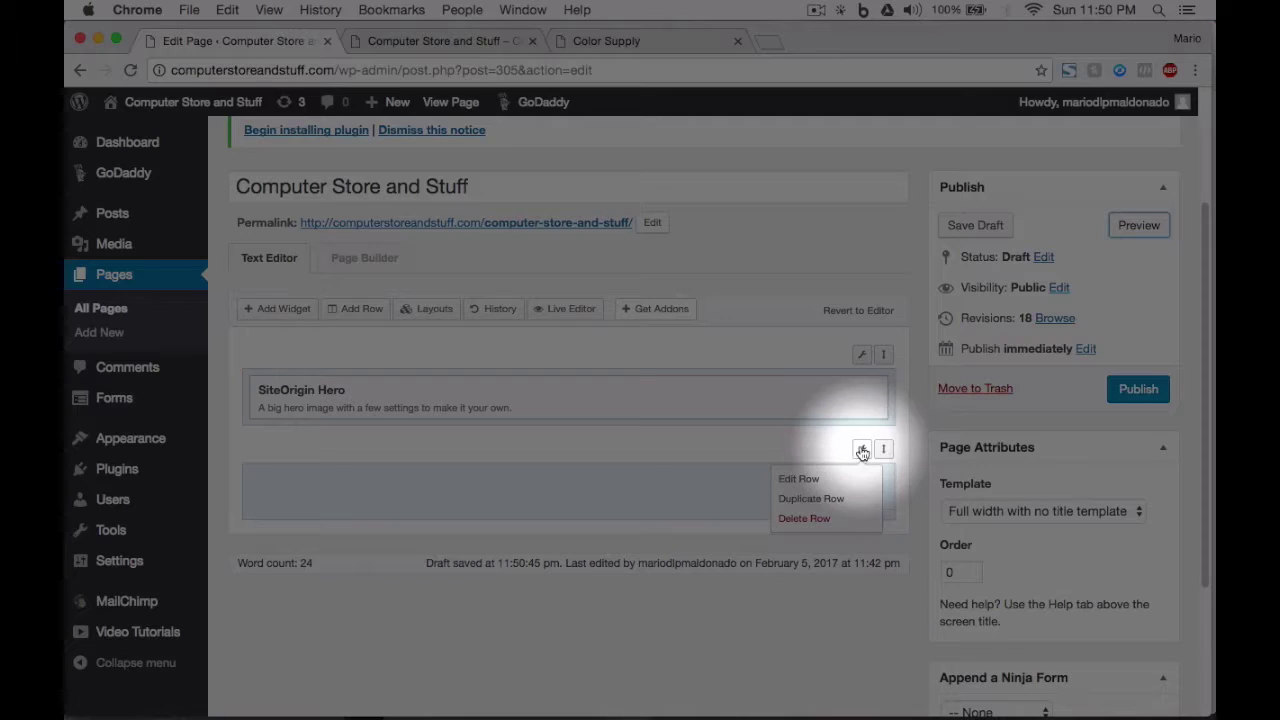
click(804, 480)
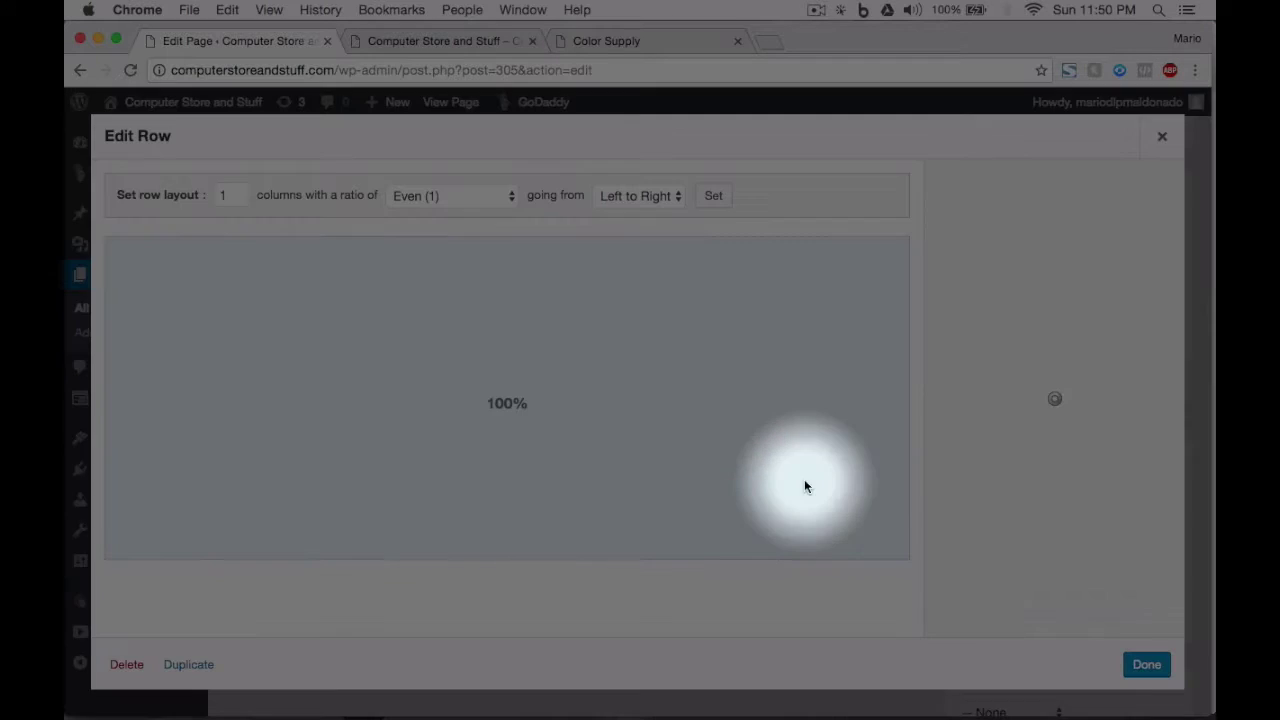
click(237, 194)
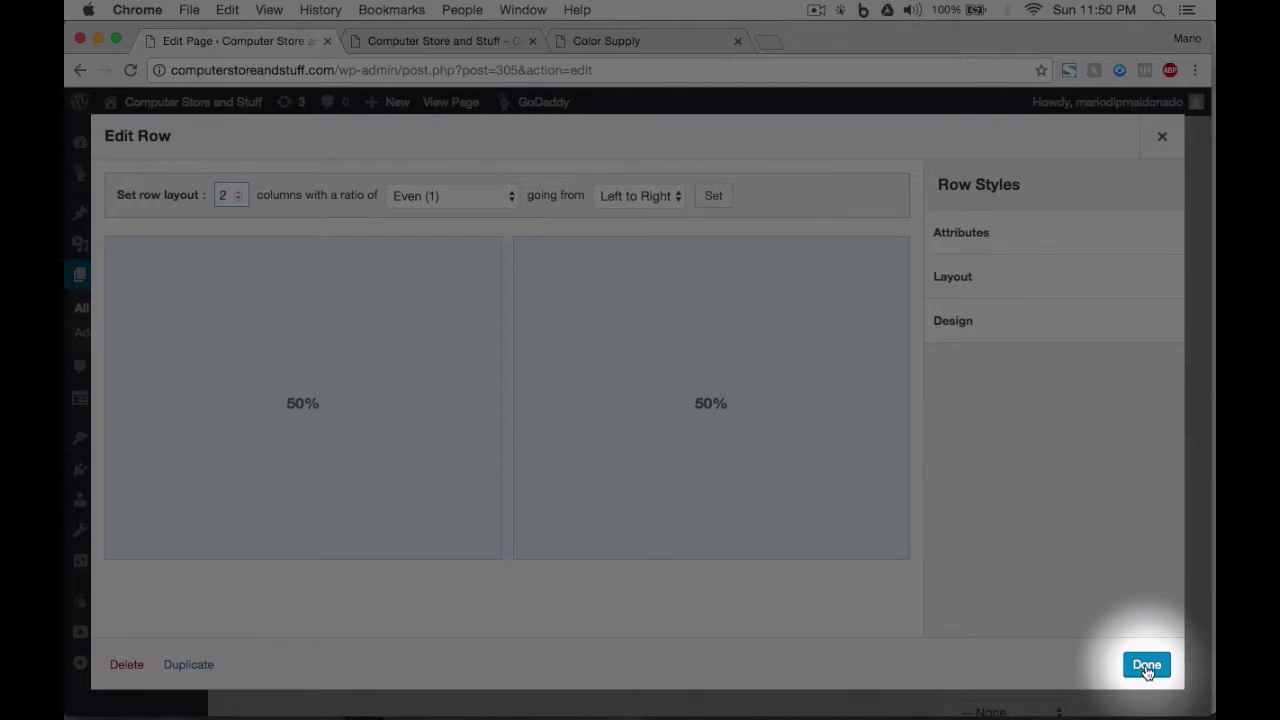
click(1147, 665)
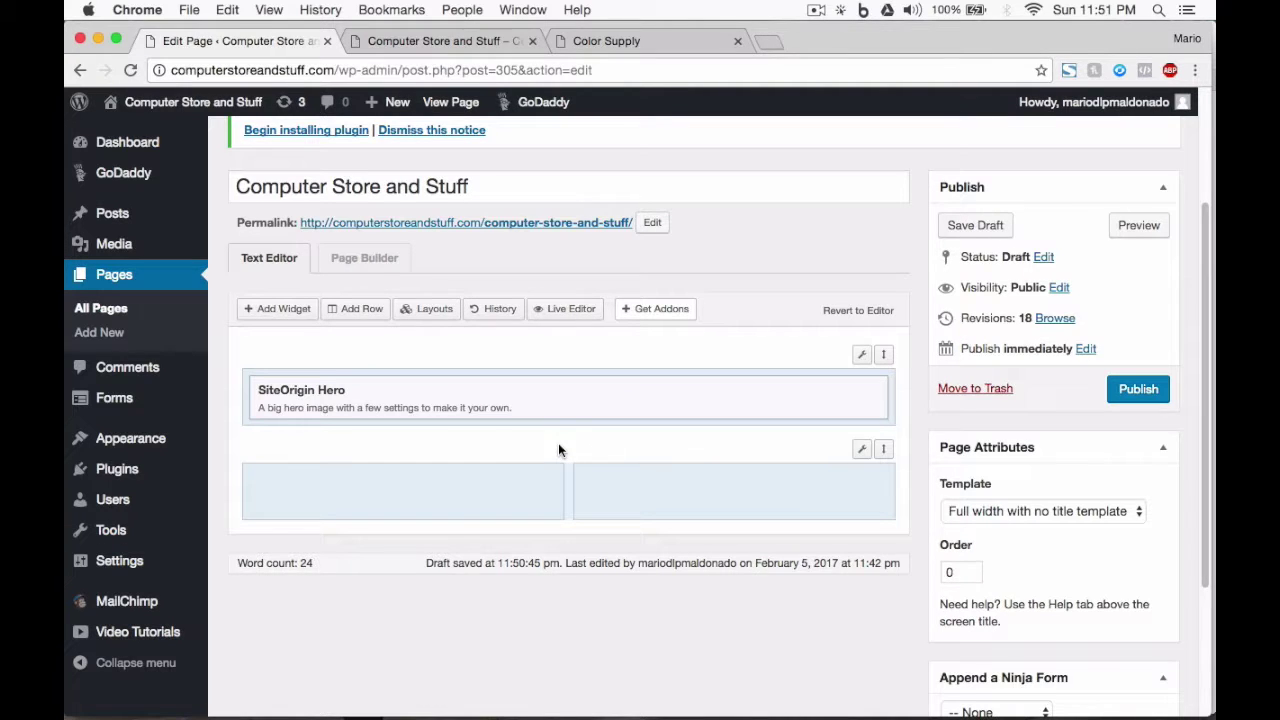
Step: Search the widgets for "ic" and add a SiteOrigin Icon widget to the right column of the second row
click(616, 498)
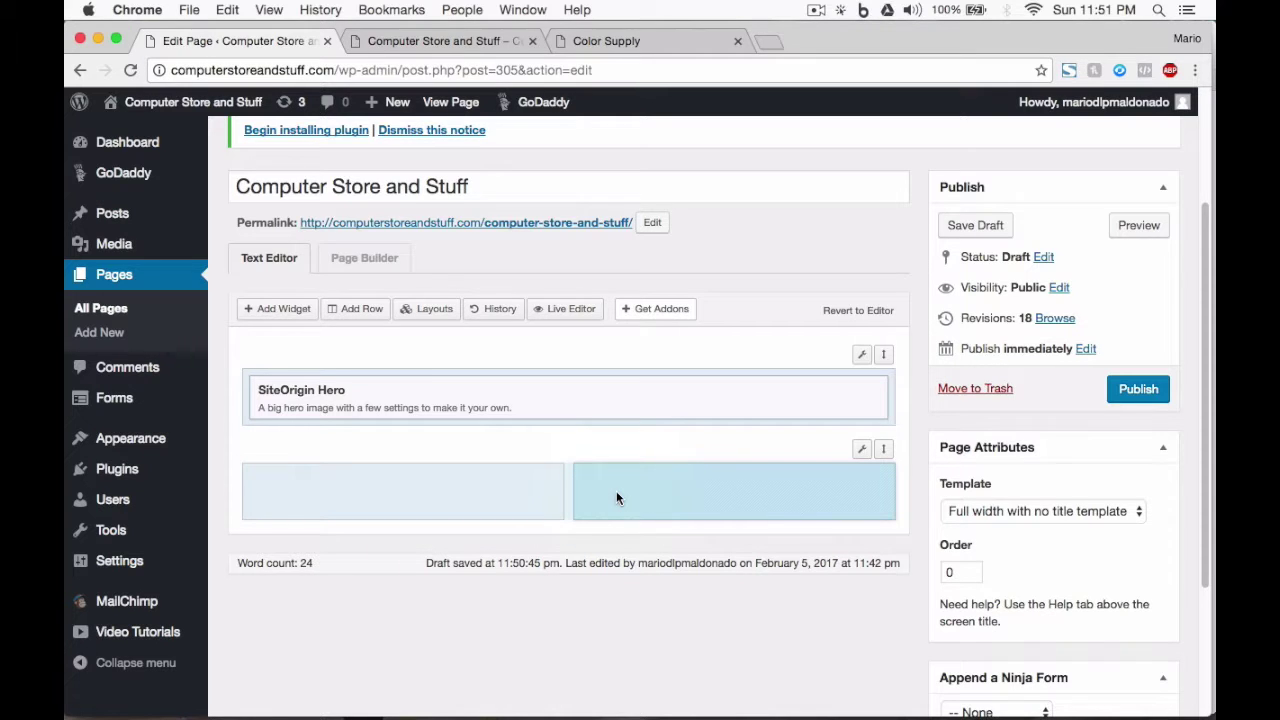
click(617, 498)
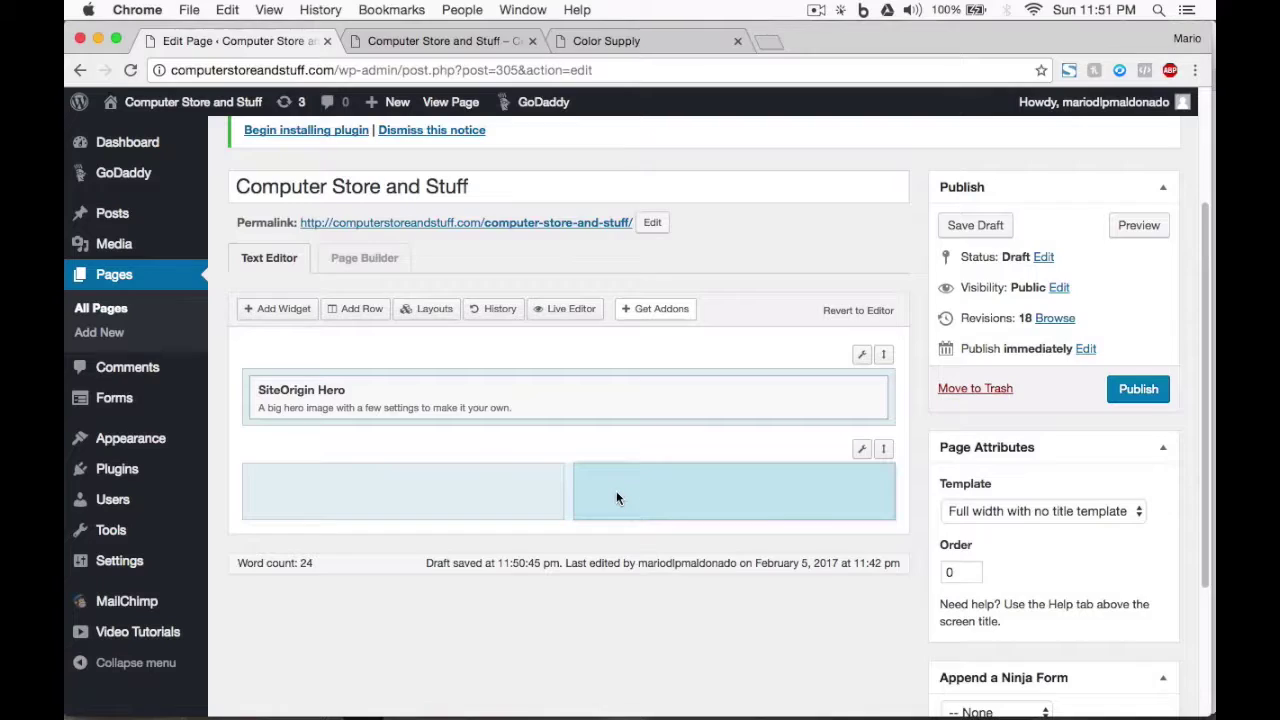
click(617, 498)
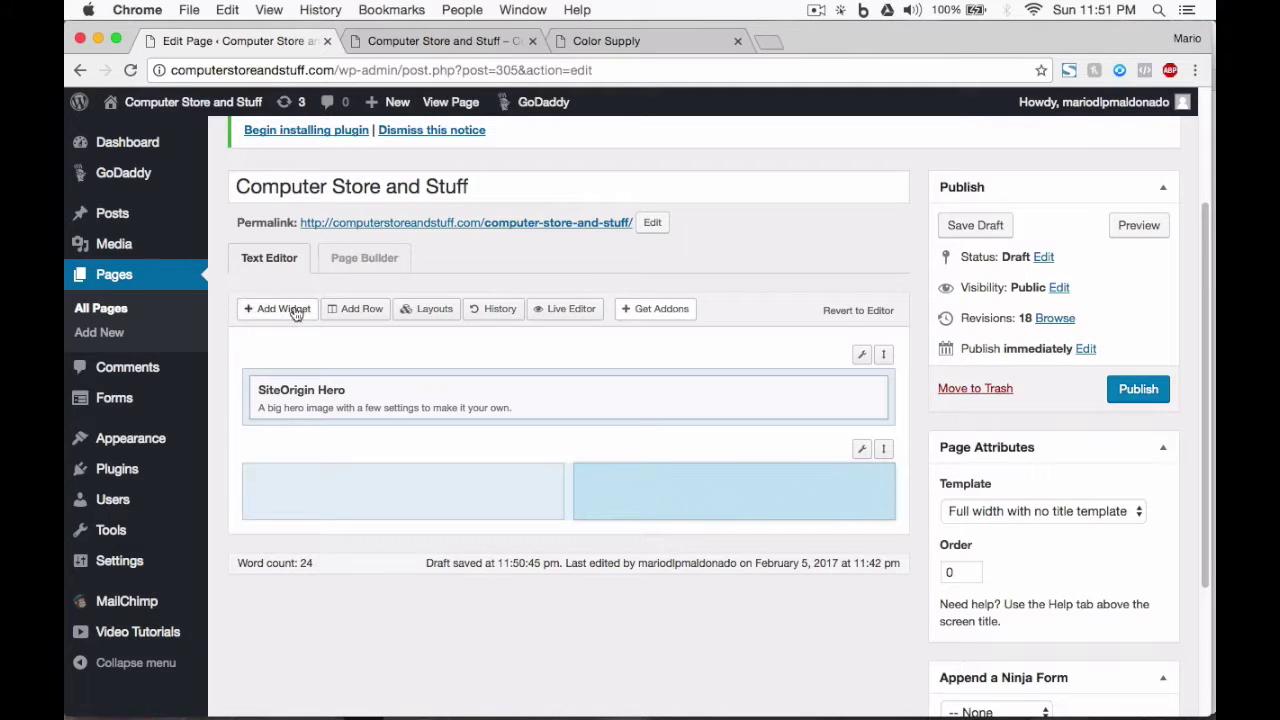
click(296, 313)
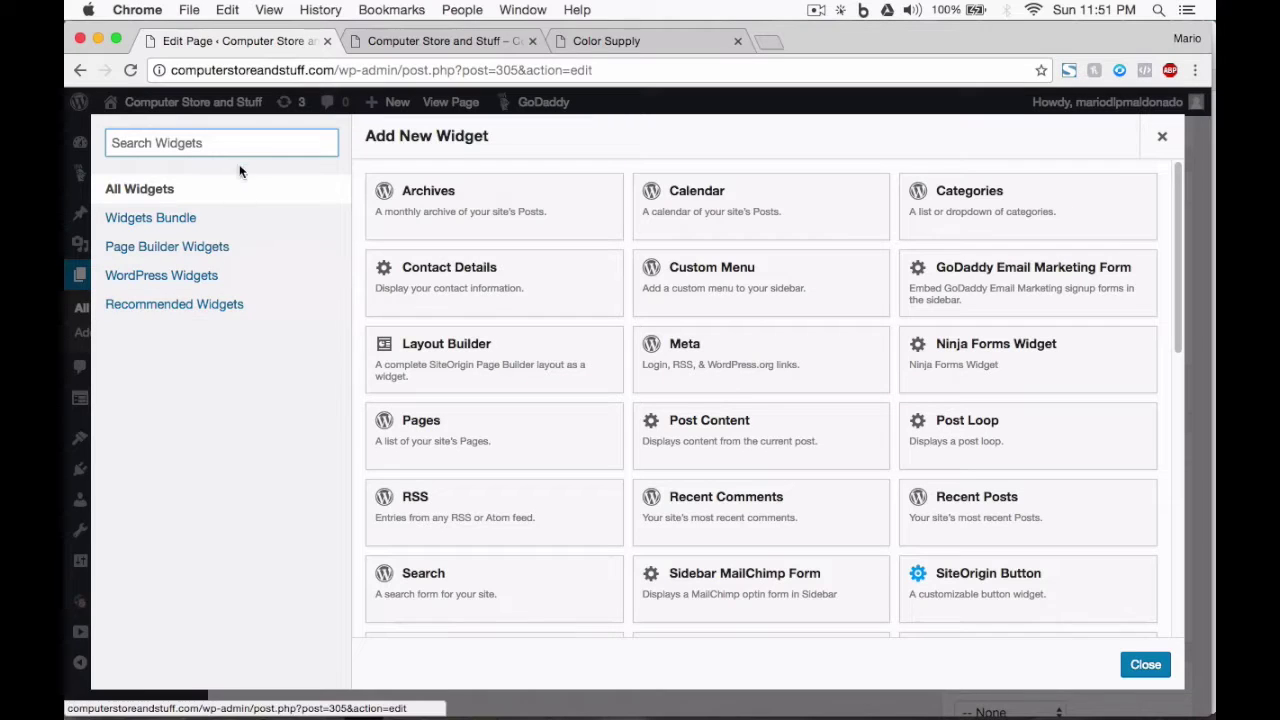
click(234, 141)
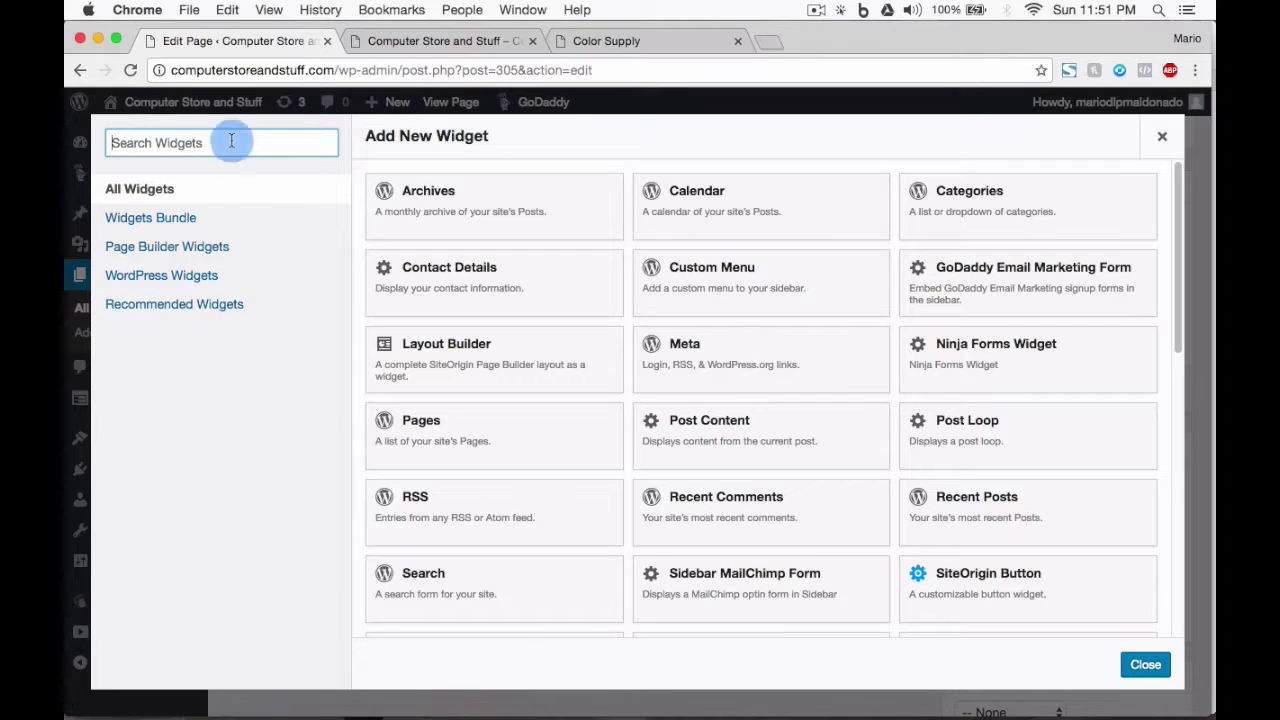
text(ic)
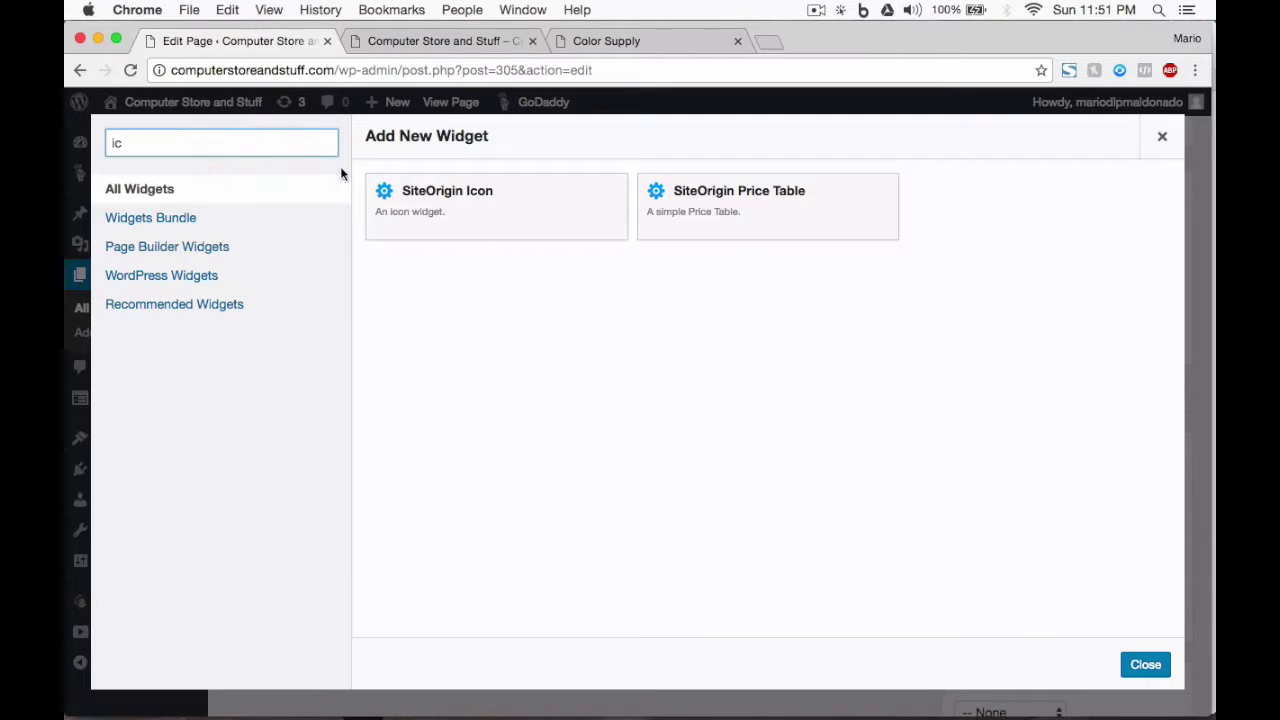
click(466, 220)
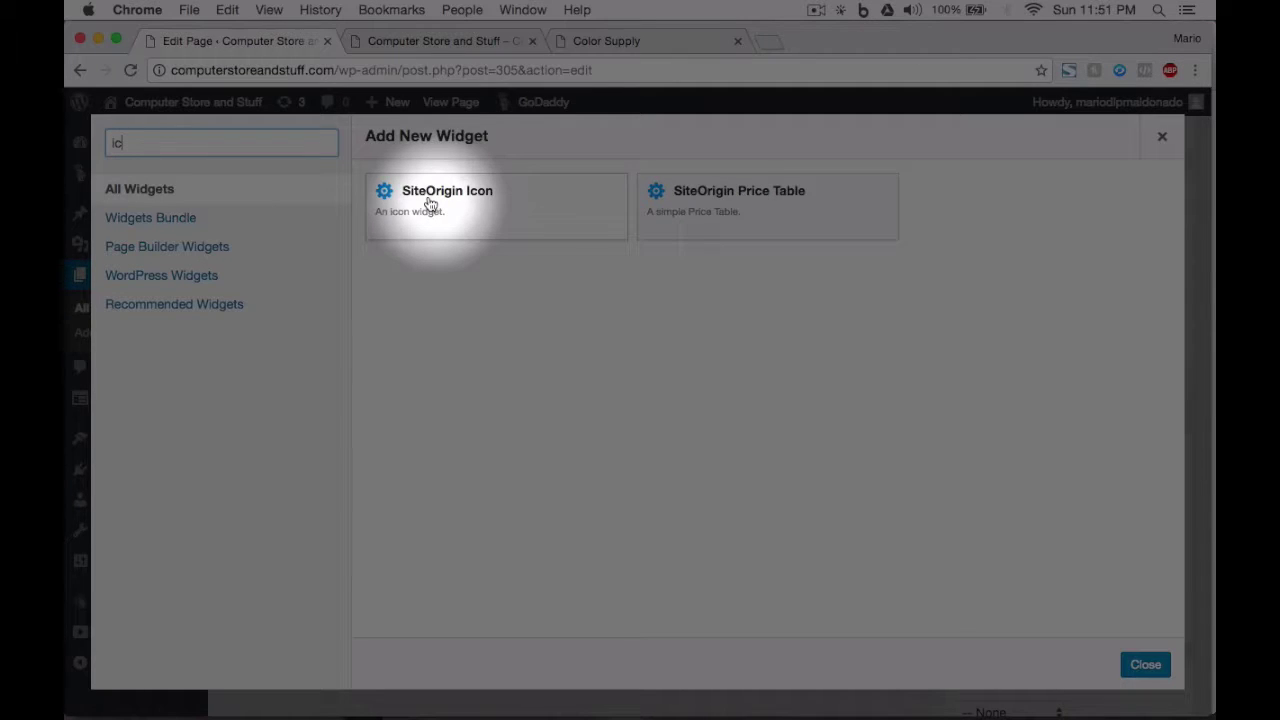
click(430, 204)
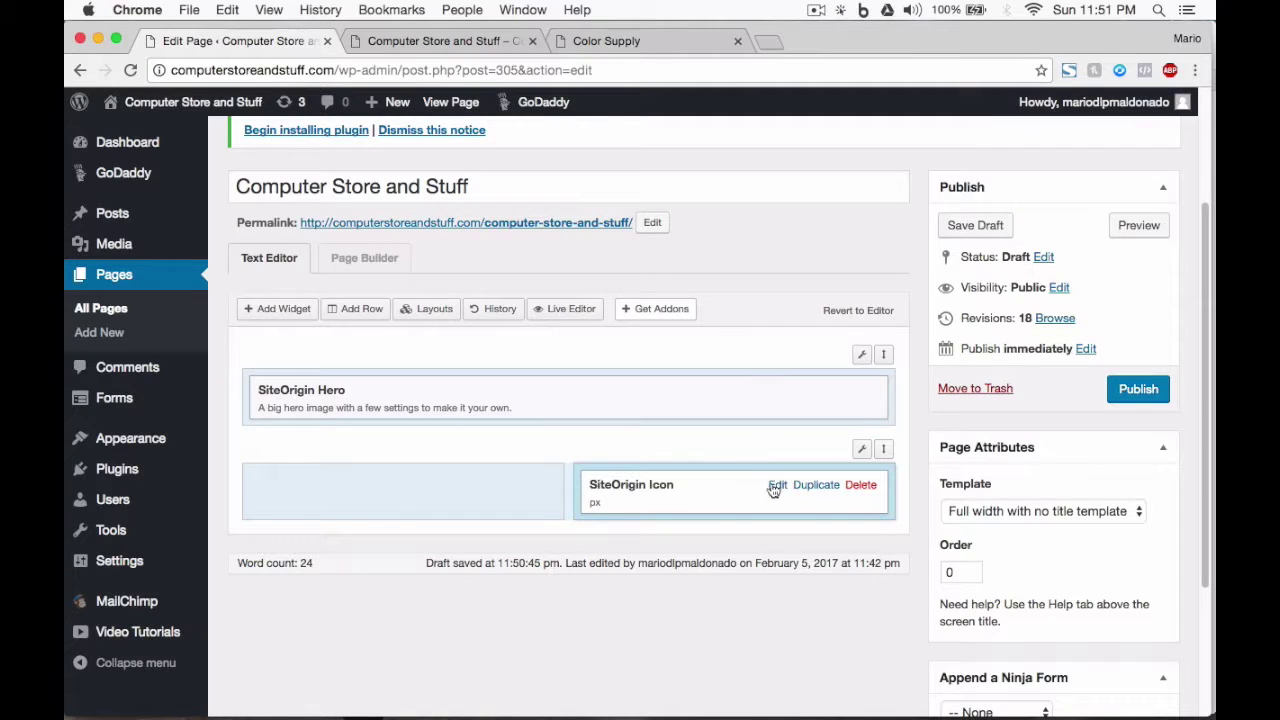
Step: Open the SiteOrigin Icon widget for editing and choose the Font Awesome desktop monitor icon
click(774, 488)
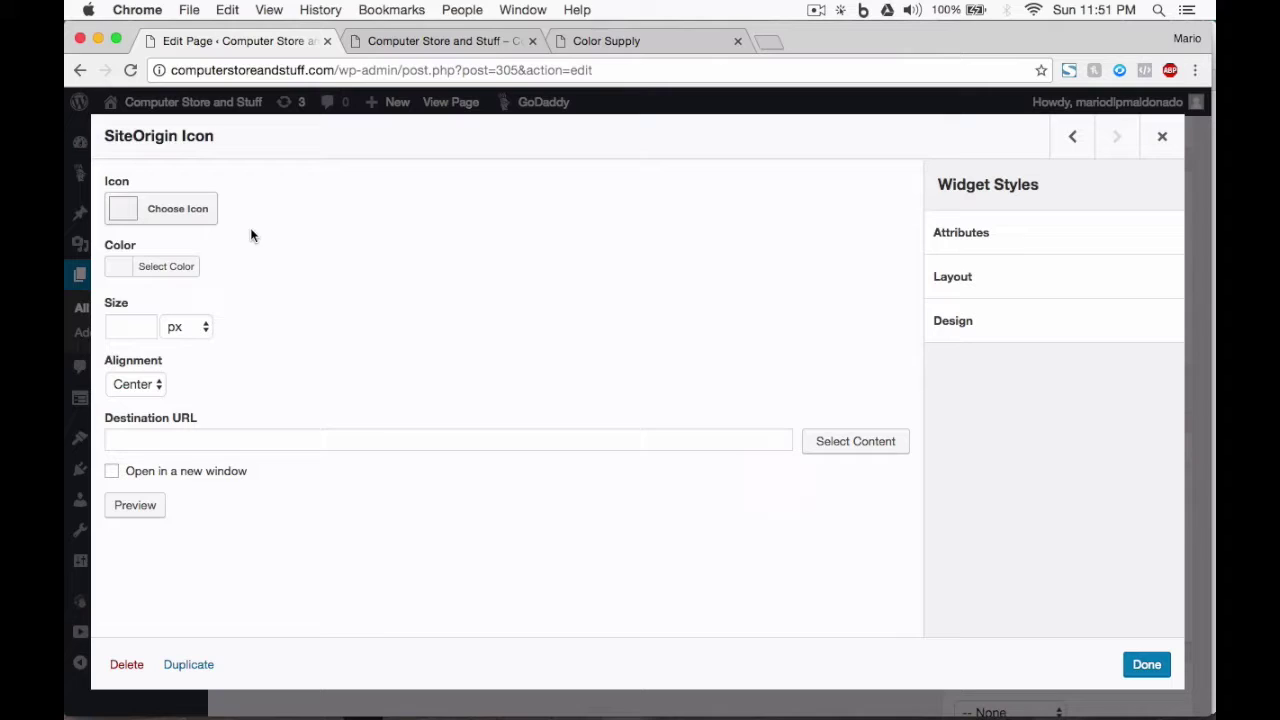
click(180, 209)
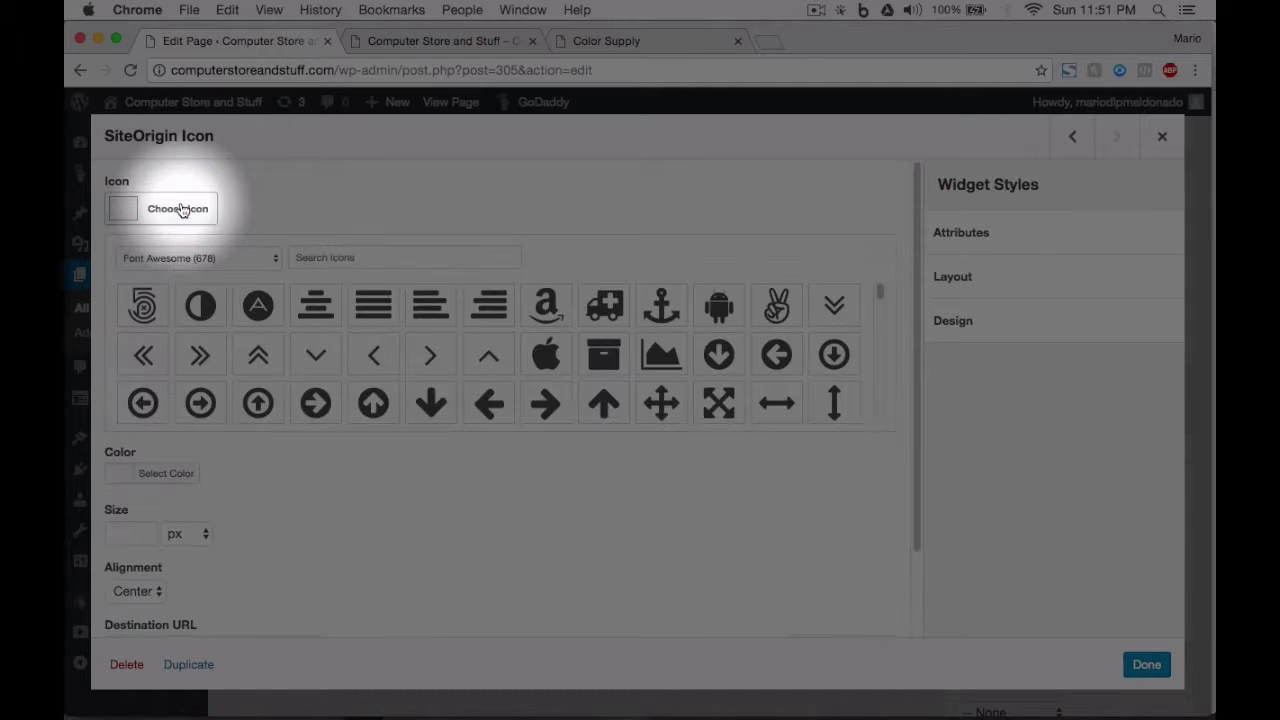
scroll(553, 374, down, 2)
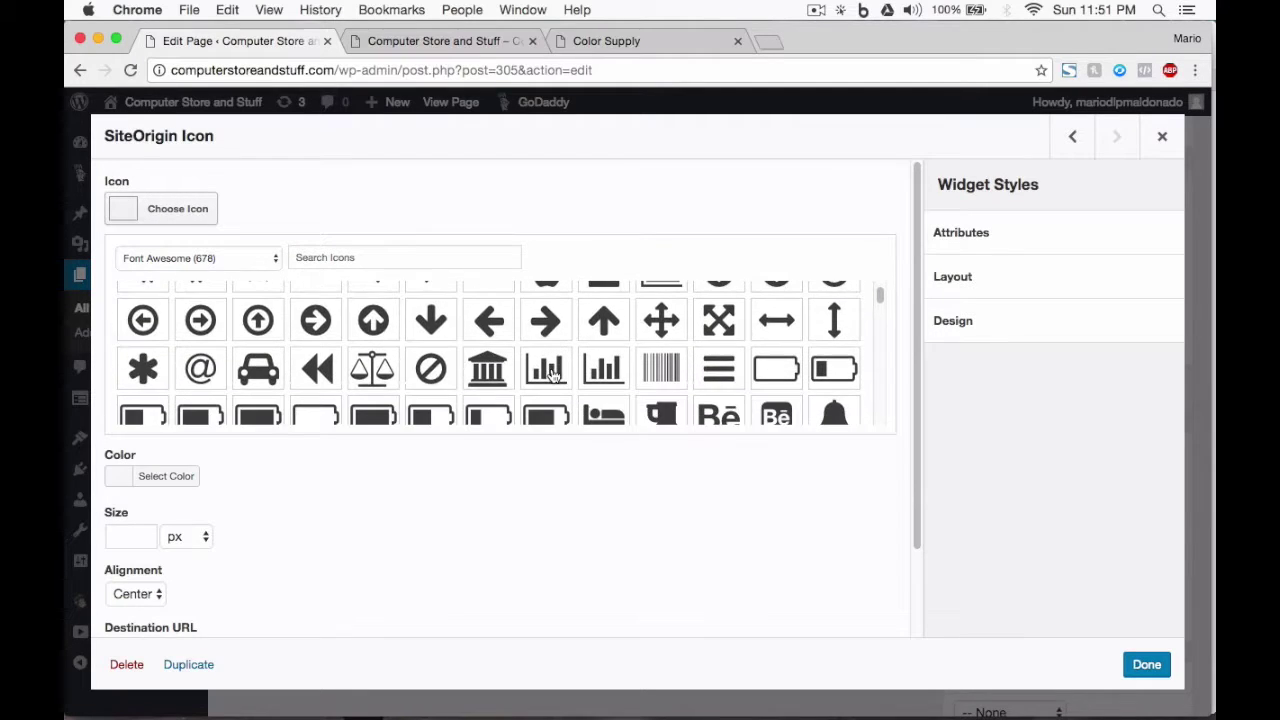
scroll(553, 374, down, 9)
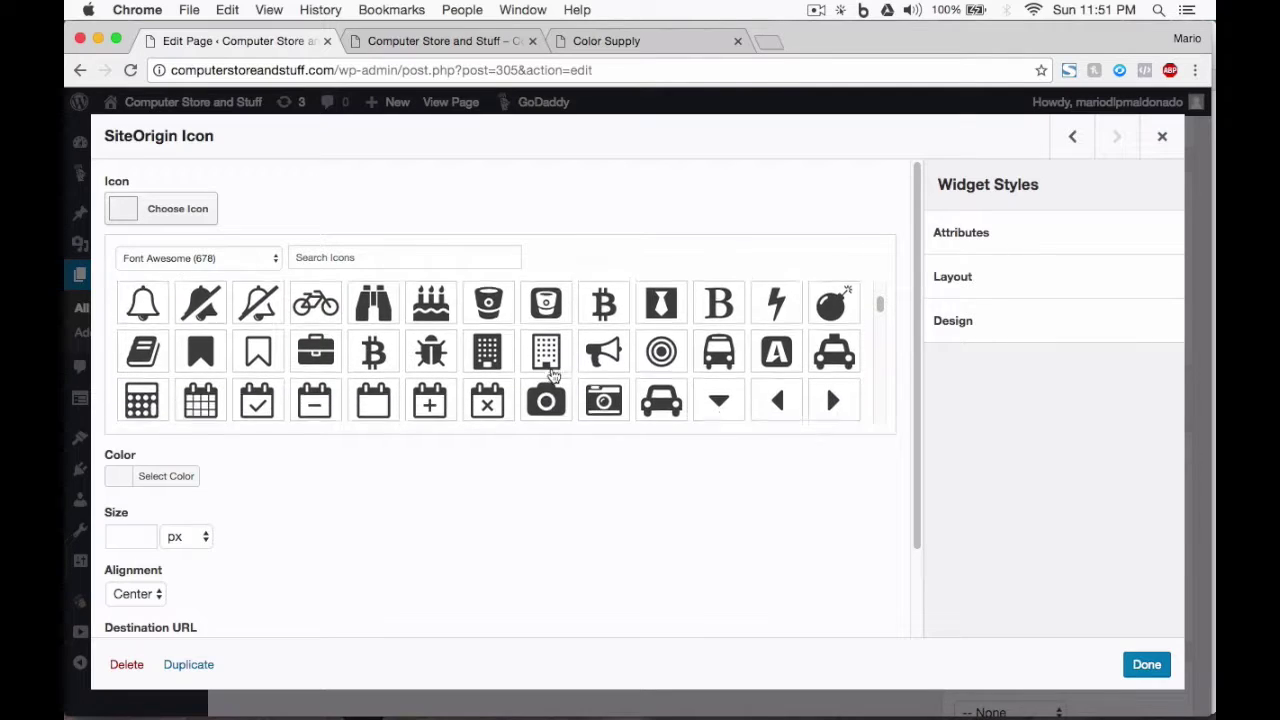
scroll(553, 374, down, 10)
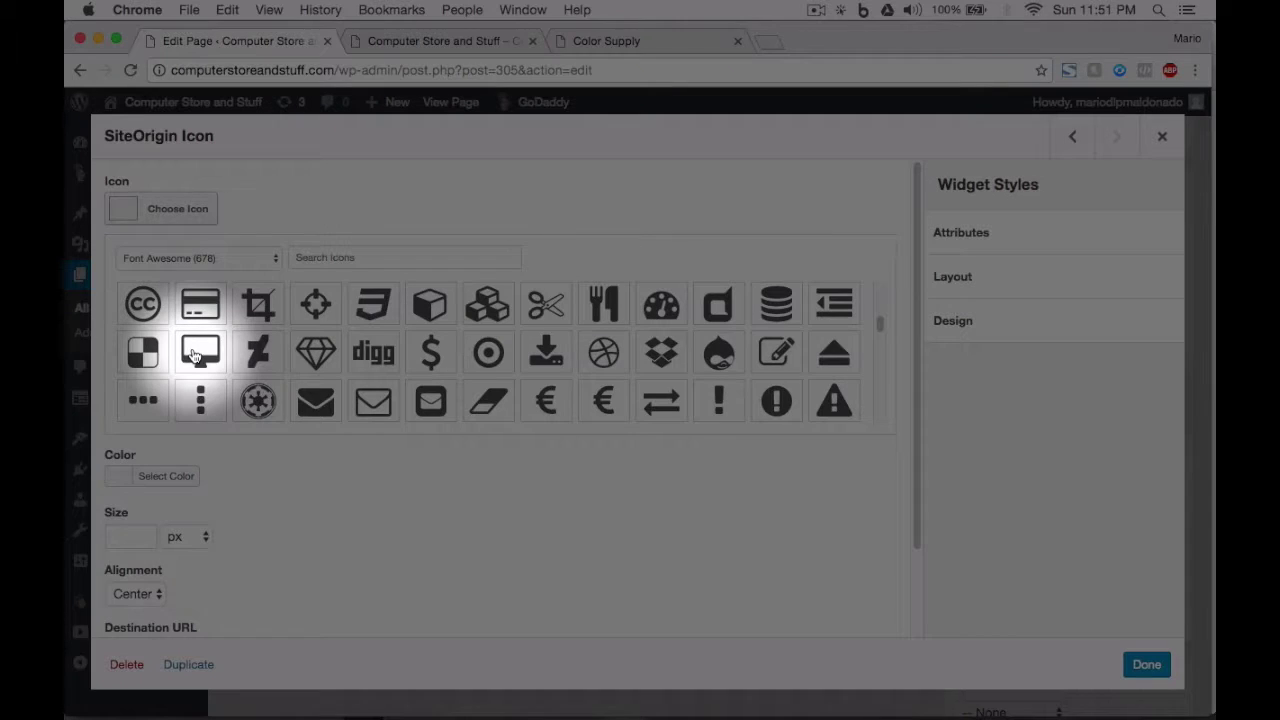
click(197, 353)
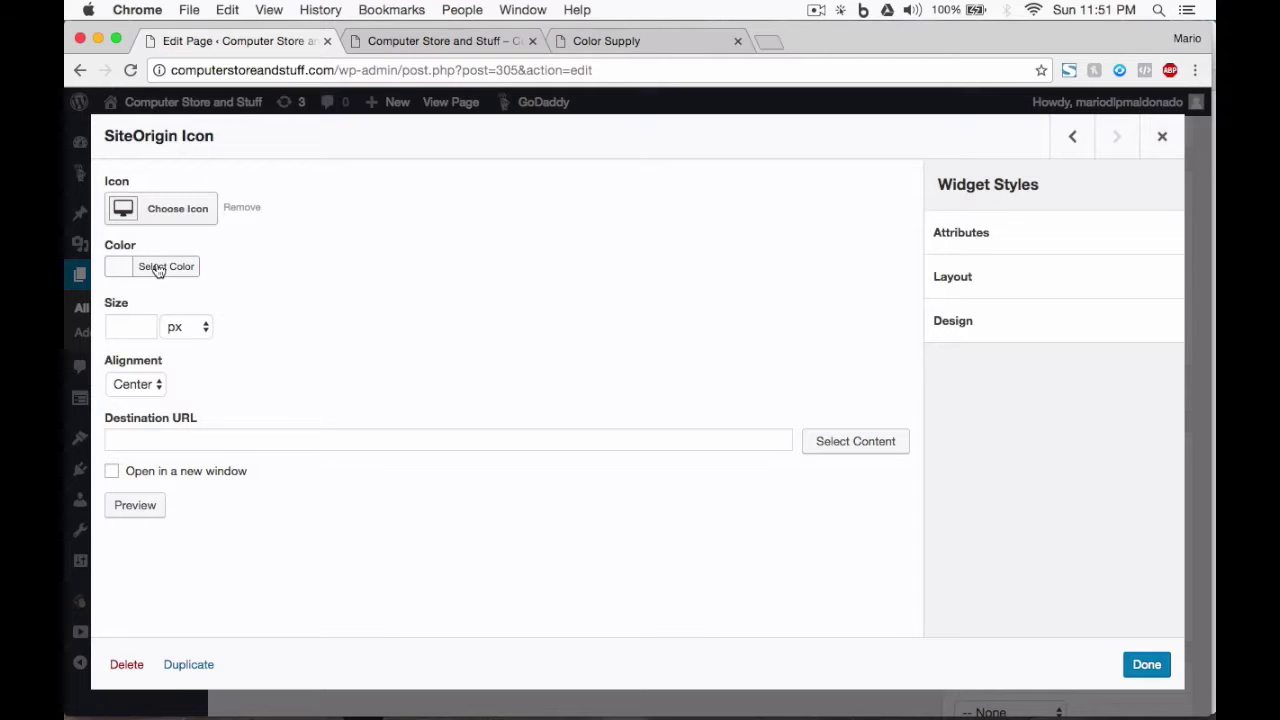
Step: Copy the middle blue's hex code 367ABD from the Color Supply page and paste it as the icon's color
click(157, 270)
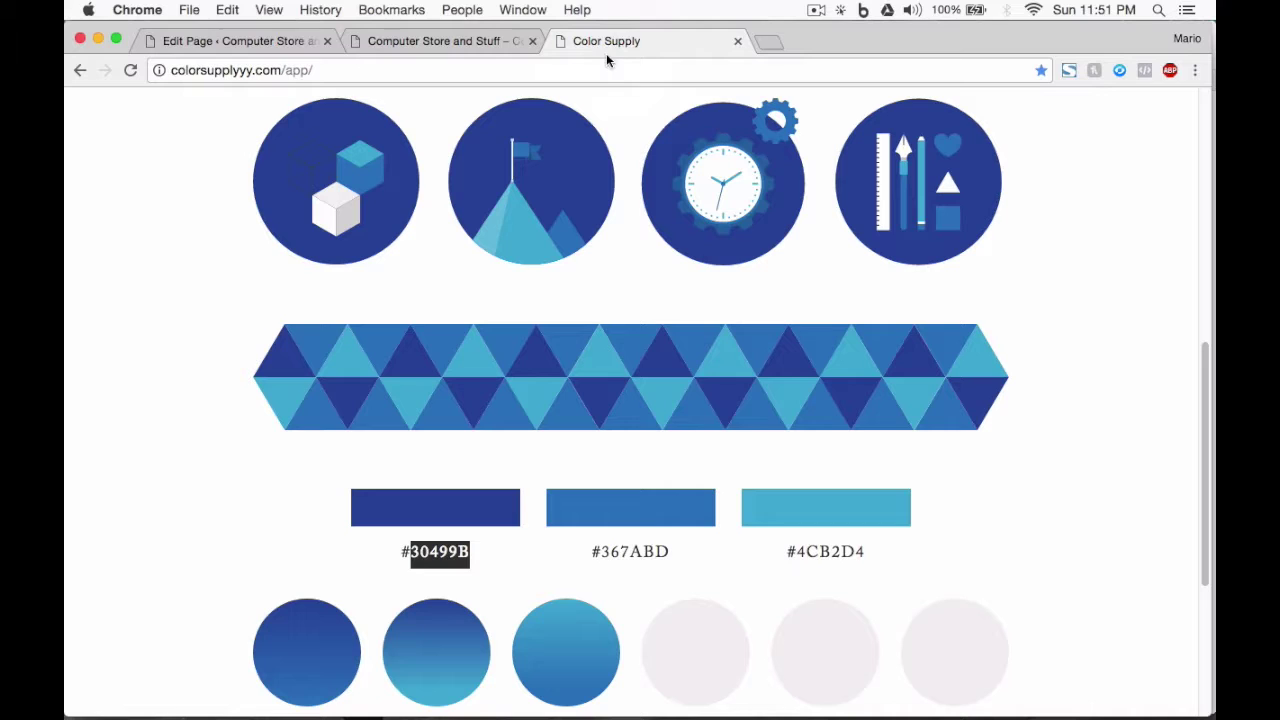
drag(602, 551, 668, 546)
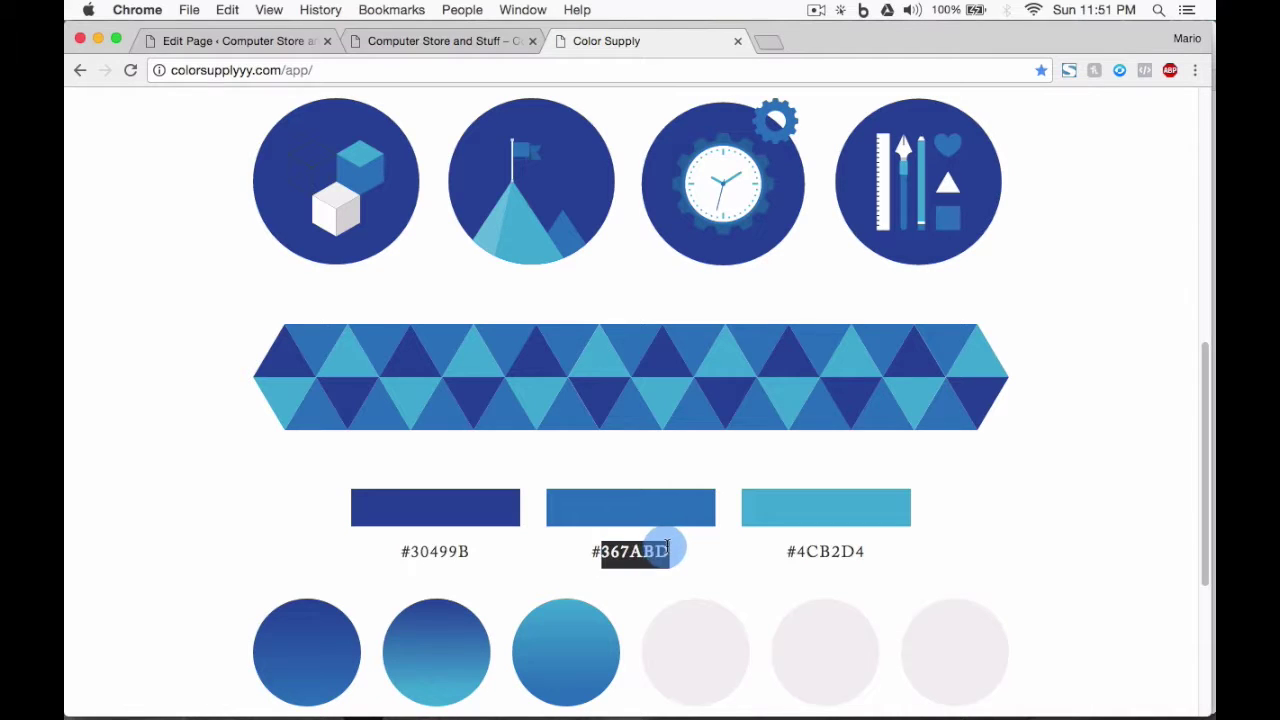
right_click(636, 535)
click(670, 564)
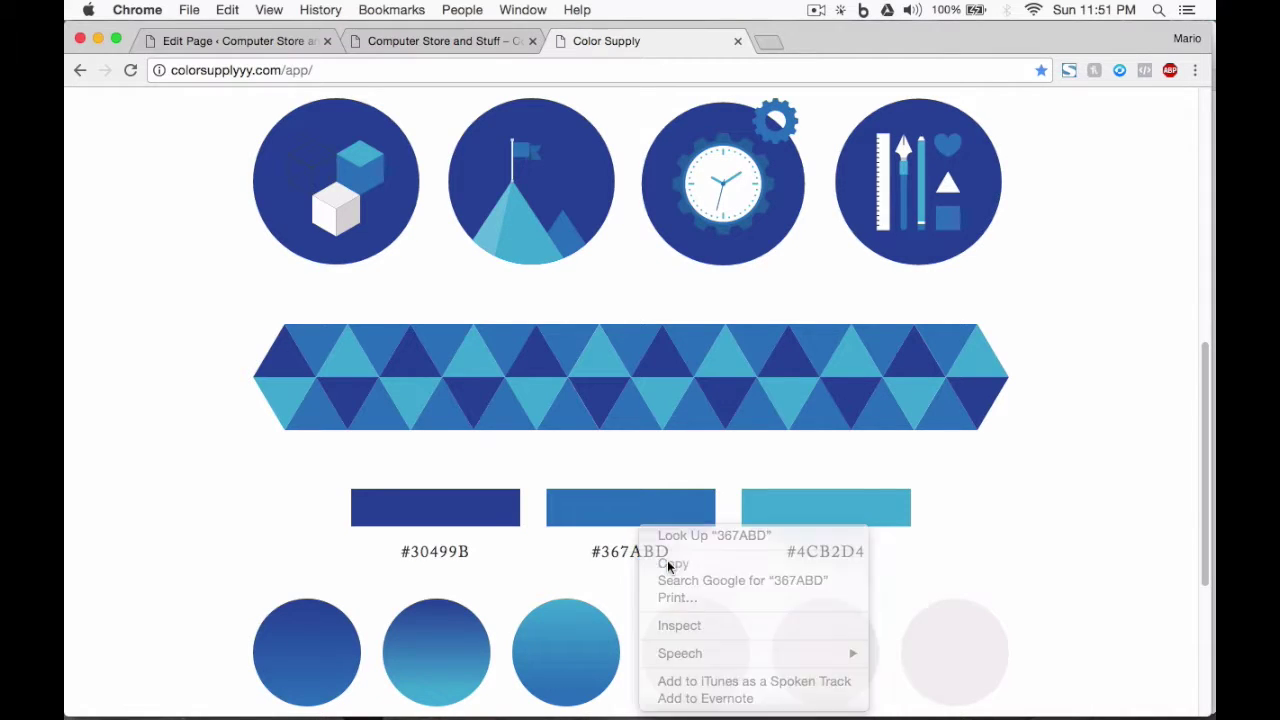
click(242, 41)
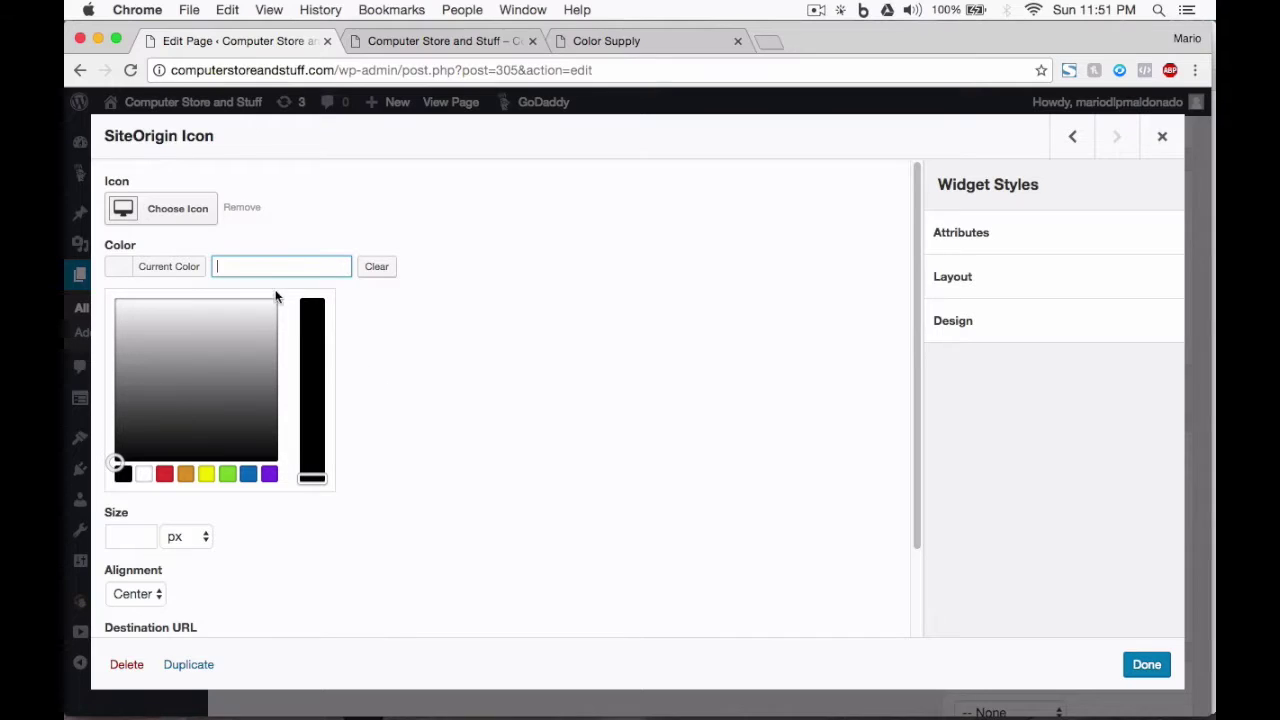
right_click(256, 268)
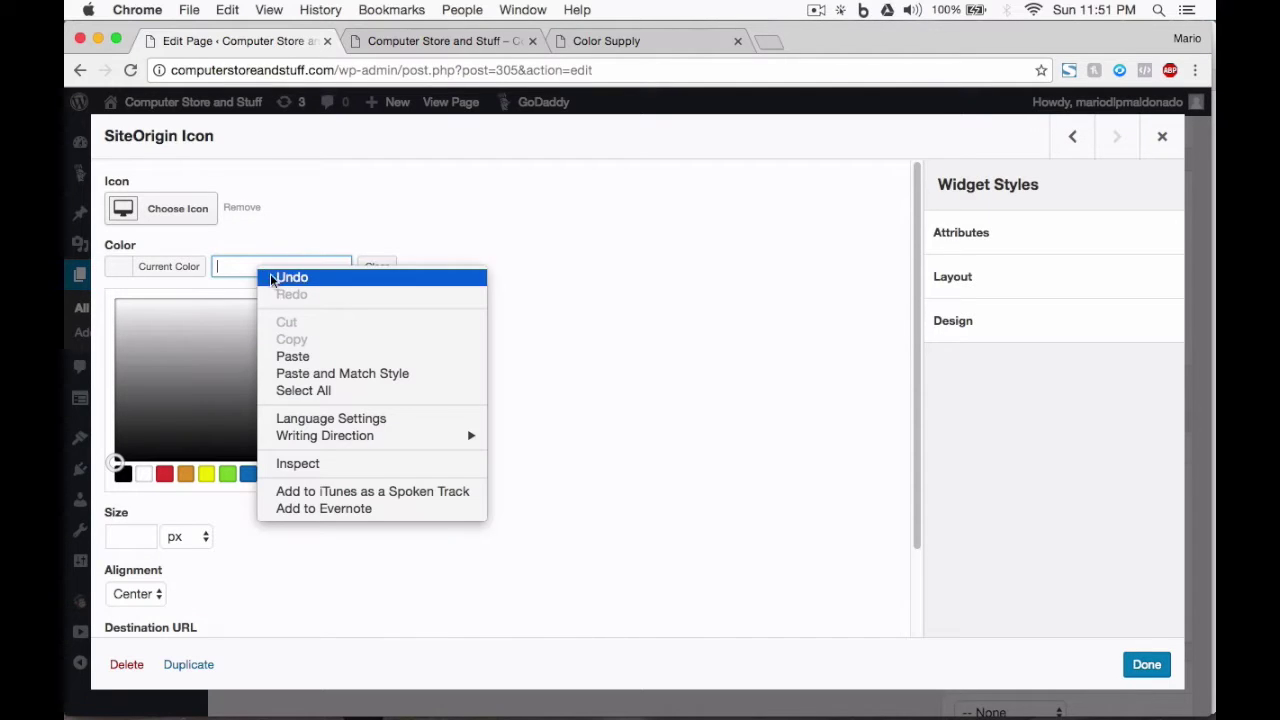
click(326, 357)
click(333, 236)
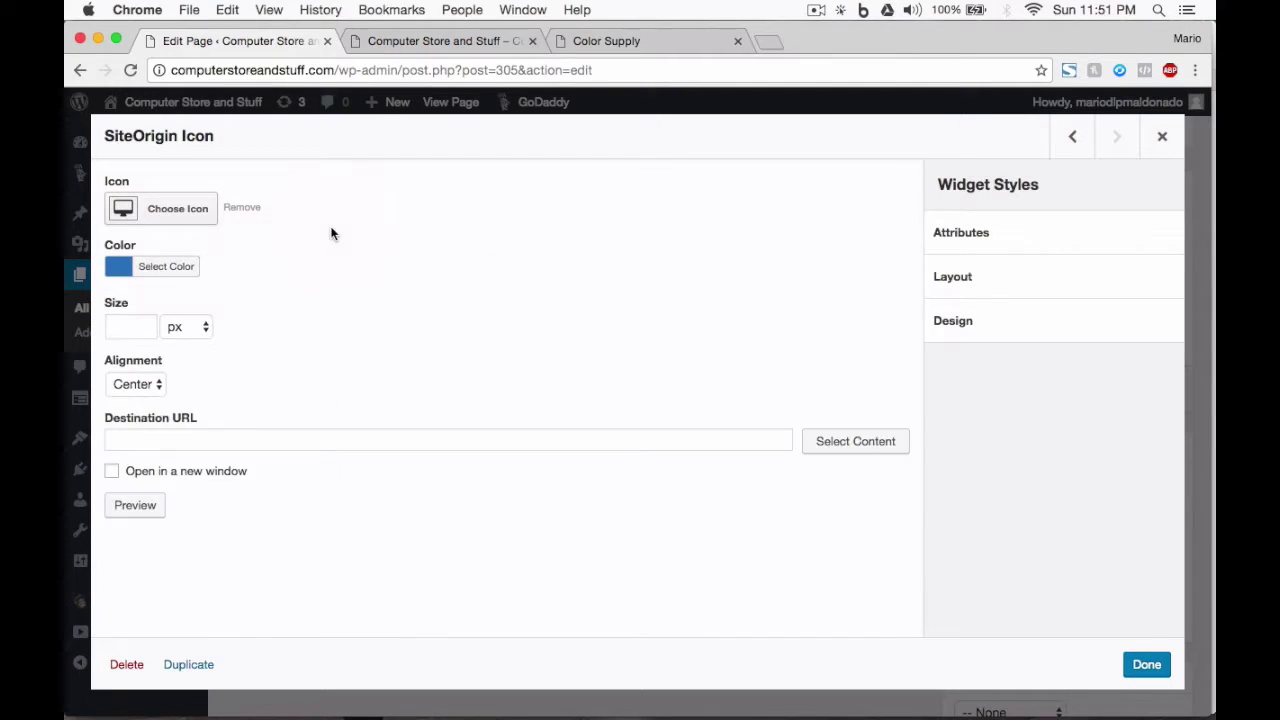
Step: Try icon sizes of 40 px and 120 px, checking each one in the widget preview
click(133, 320)
text(40)
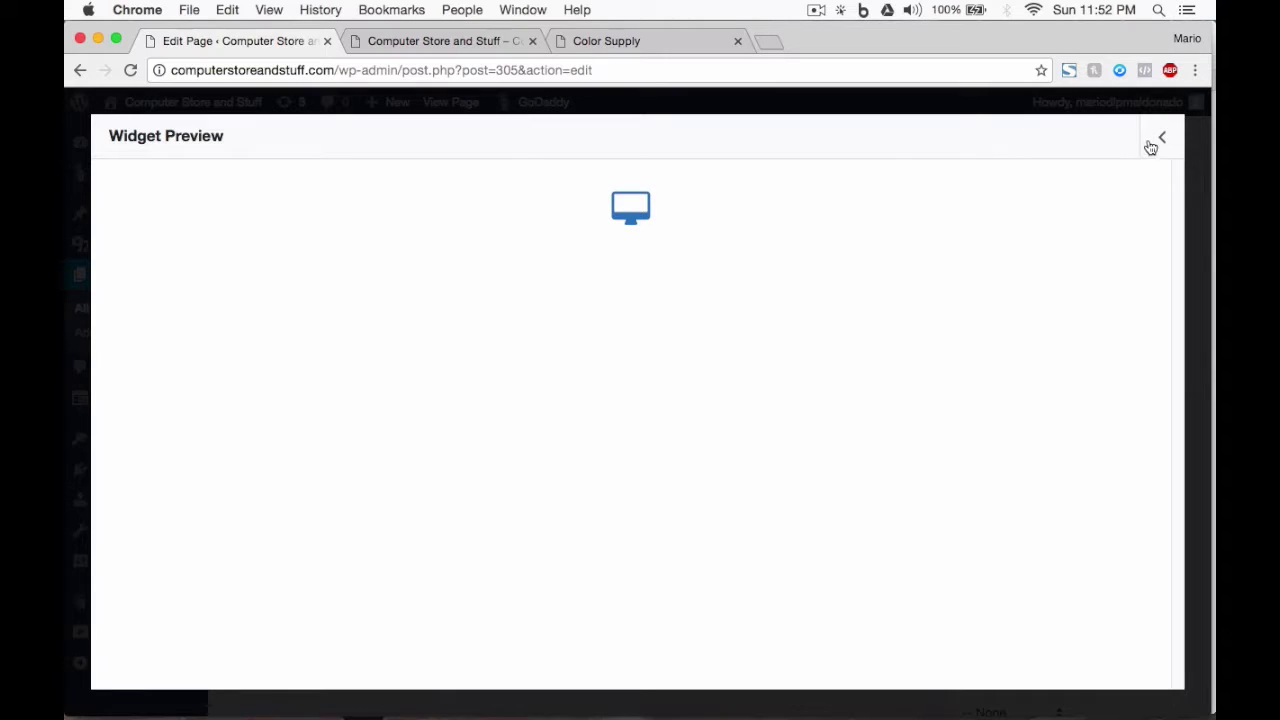
click(1156, 139)
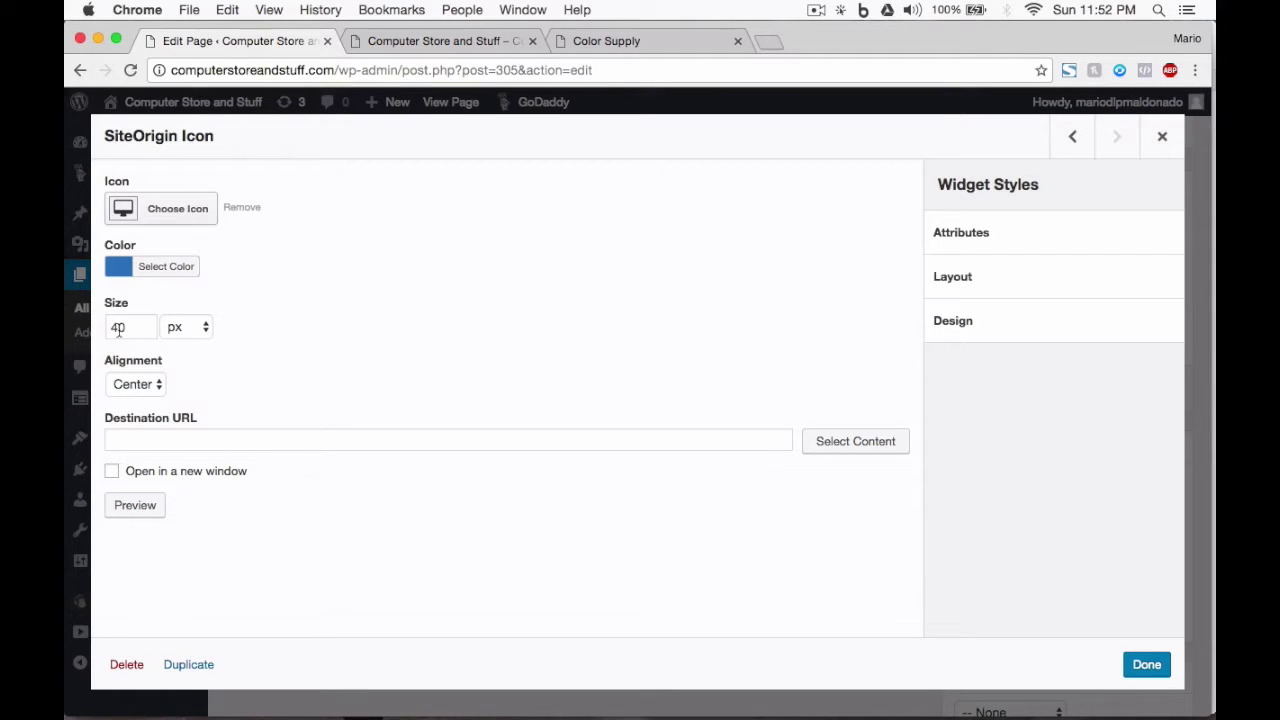
double_click(117, 328)
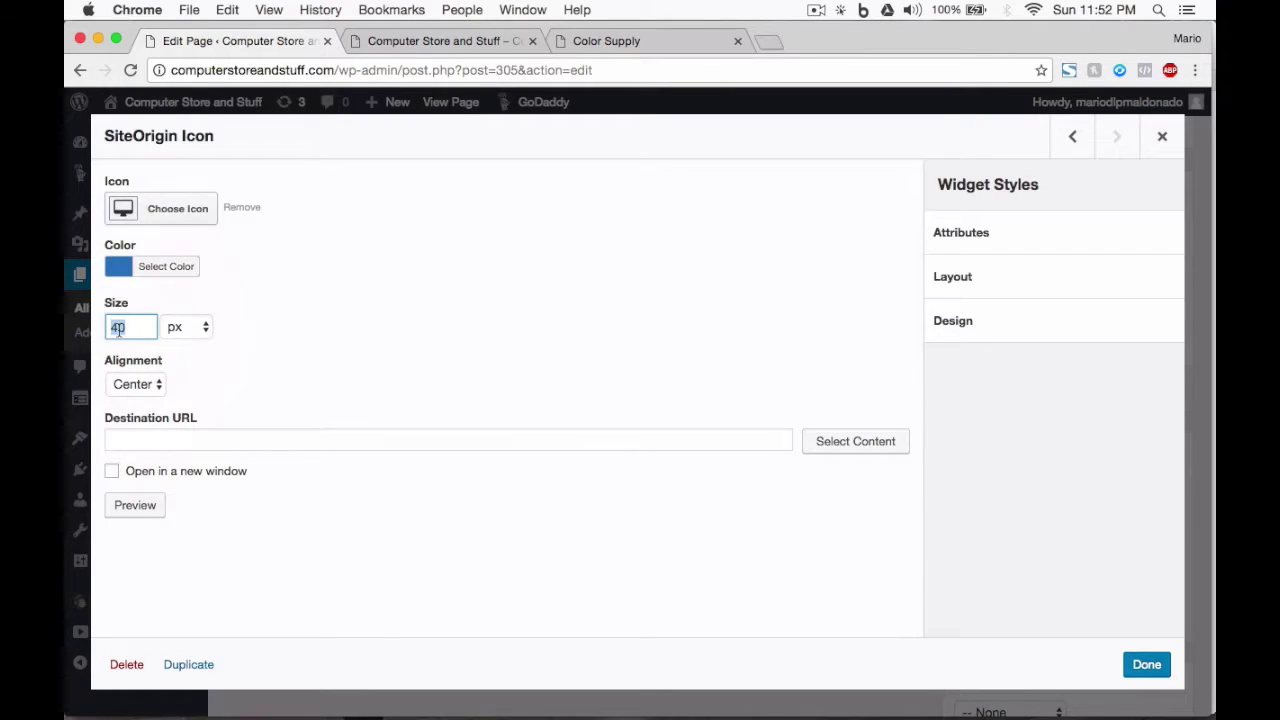
text(120)
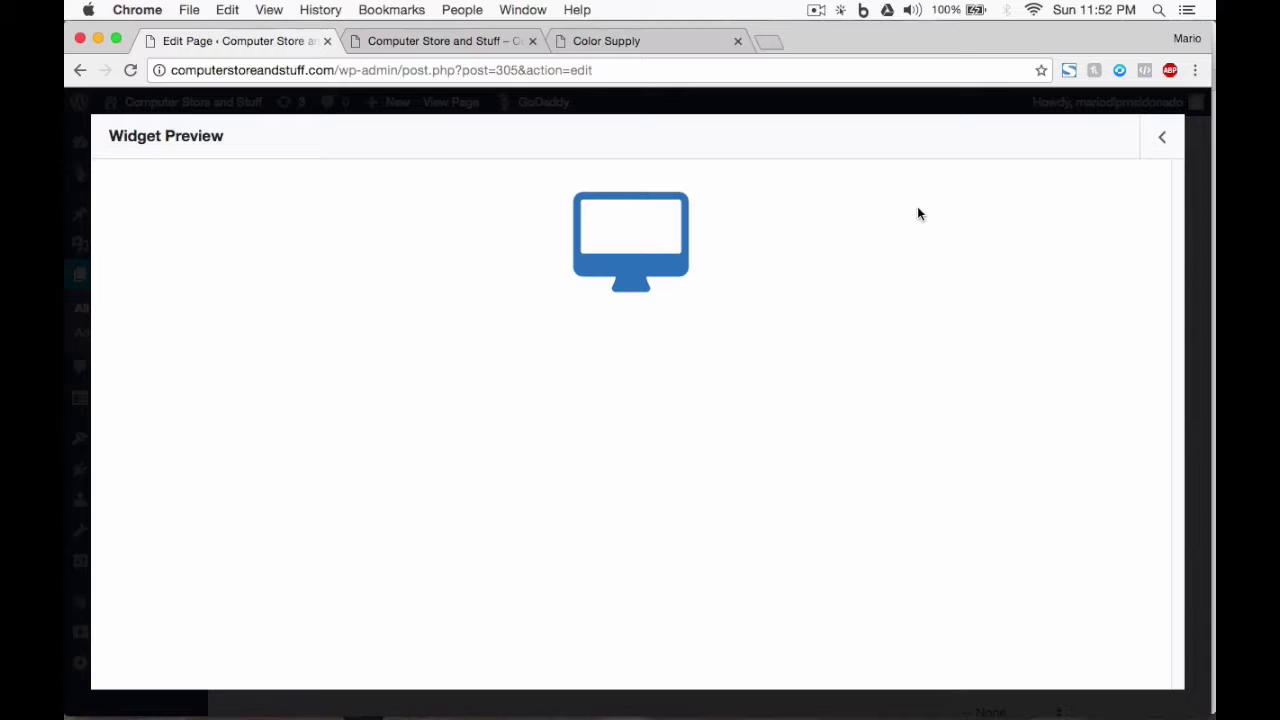
click(1159, 141)
Step: Set the icon size to 140 px, preview the widget and apply its changes
double_click(126, 327)
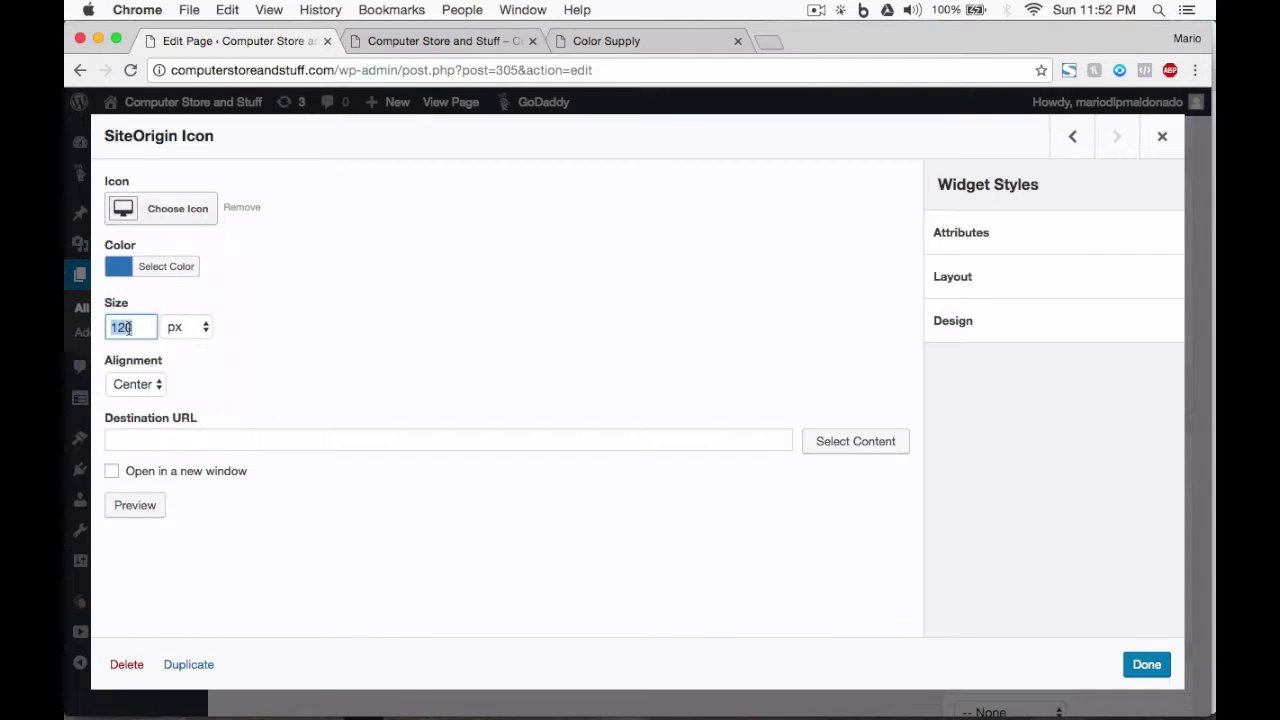
text(140)
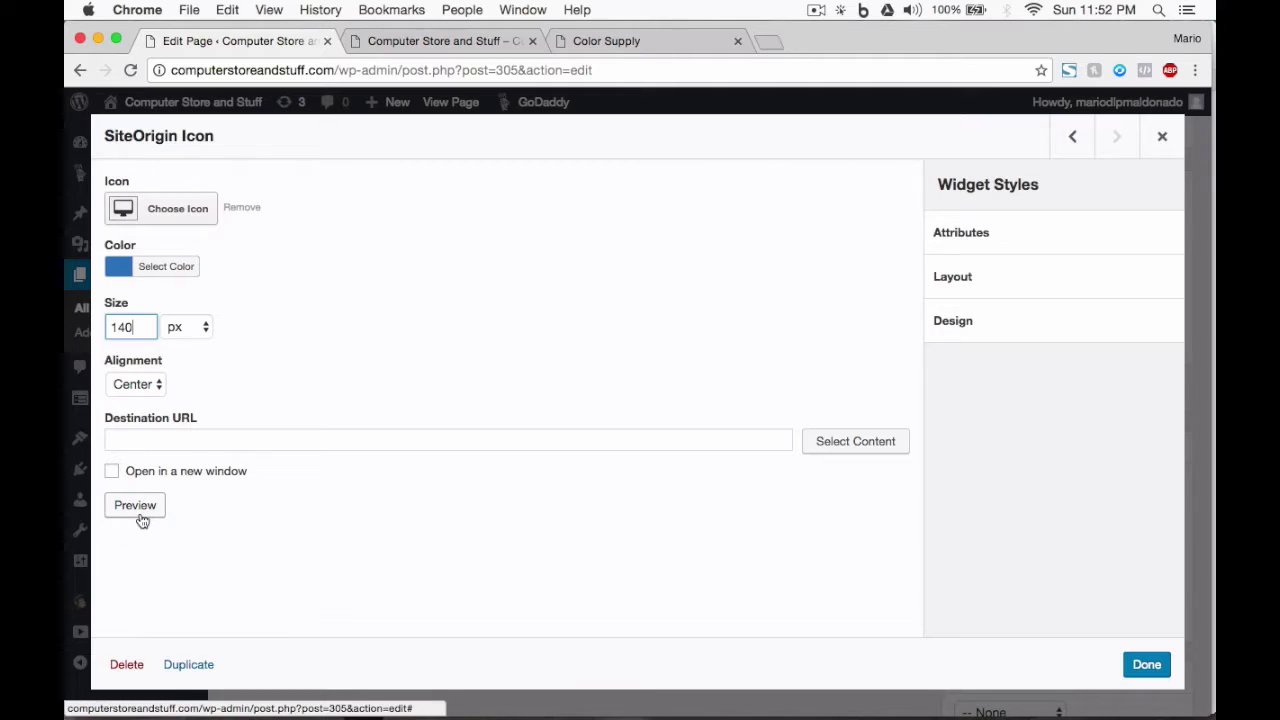
click(135, 506)
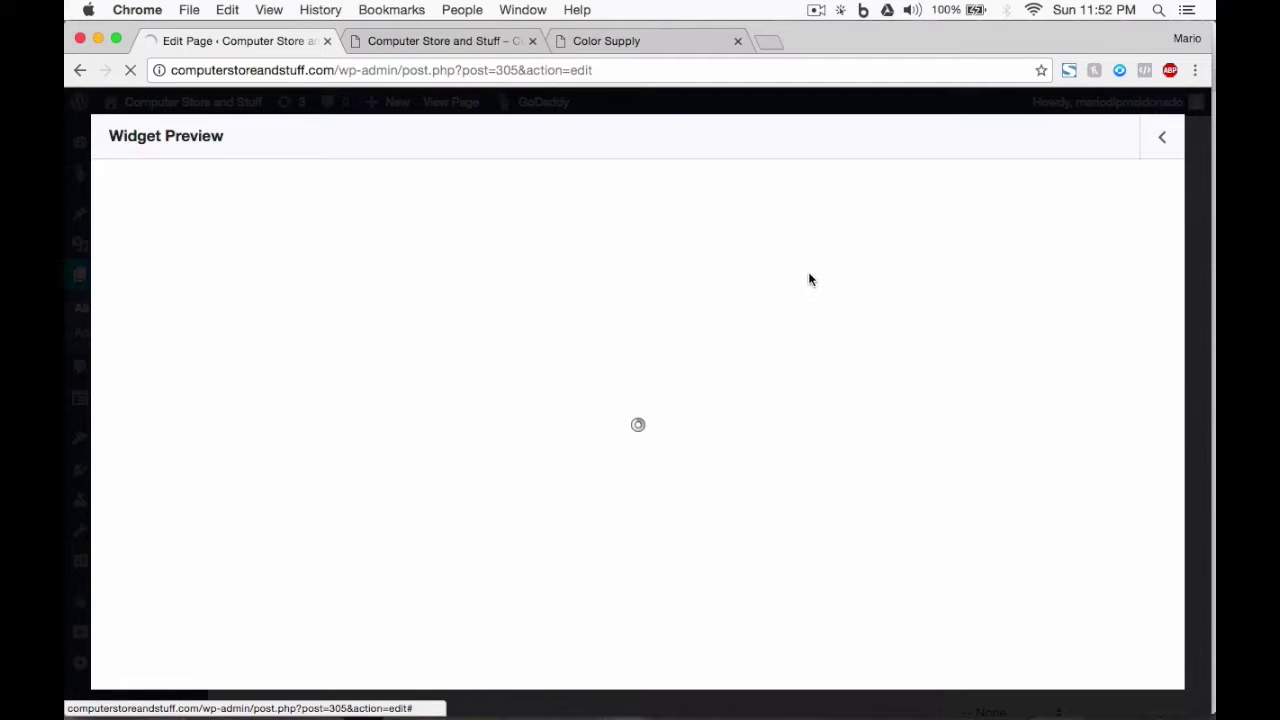
click(1163, 140)
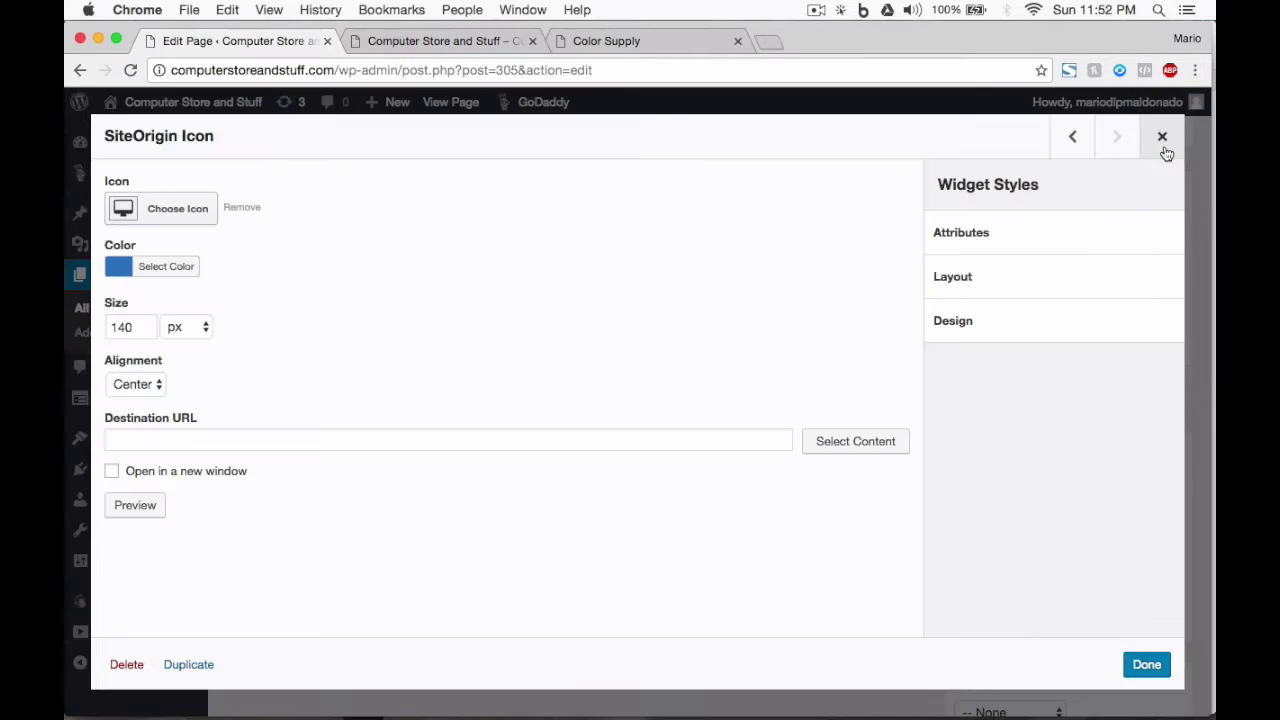
click(1147, 664)
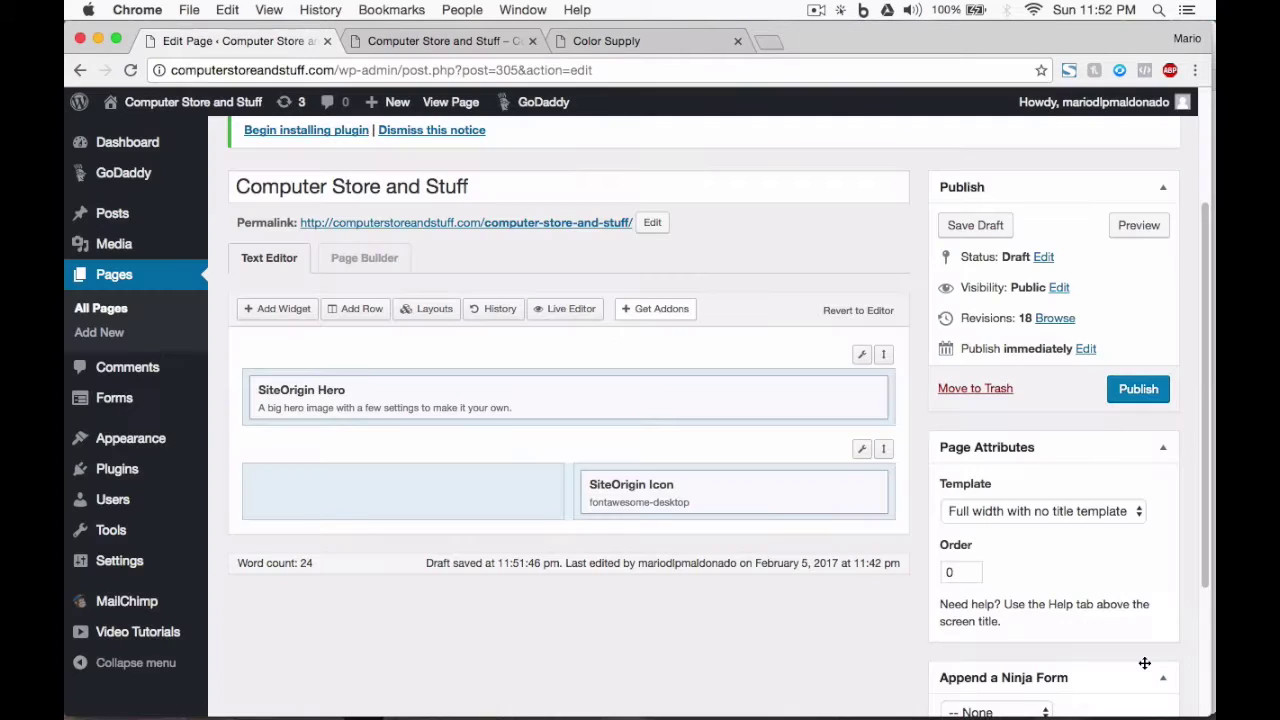
Step: Search the widgets for "head" and add a SiteOrigin Headline widget below the icon in the second row's right column
click(798, 519)
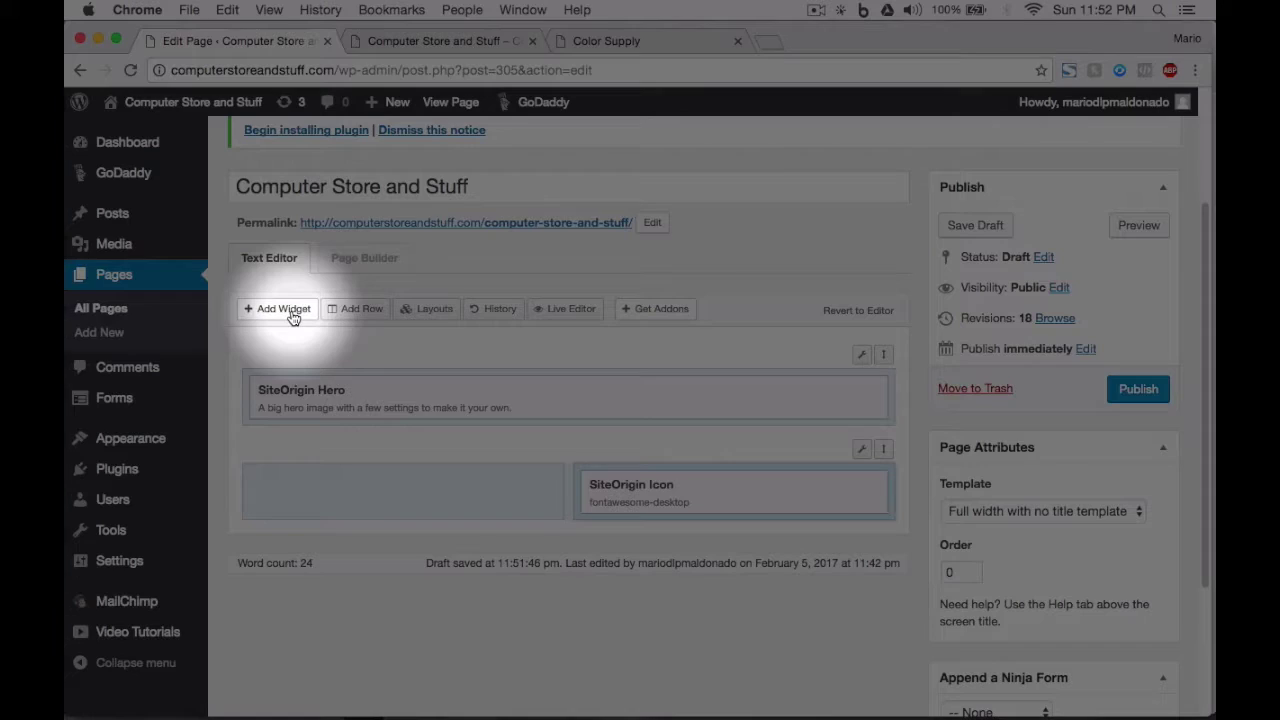
click(285, 309)
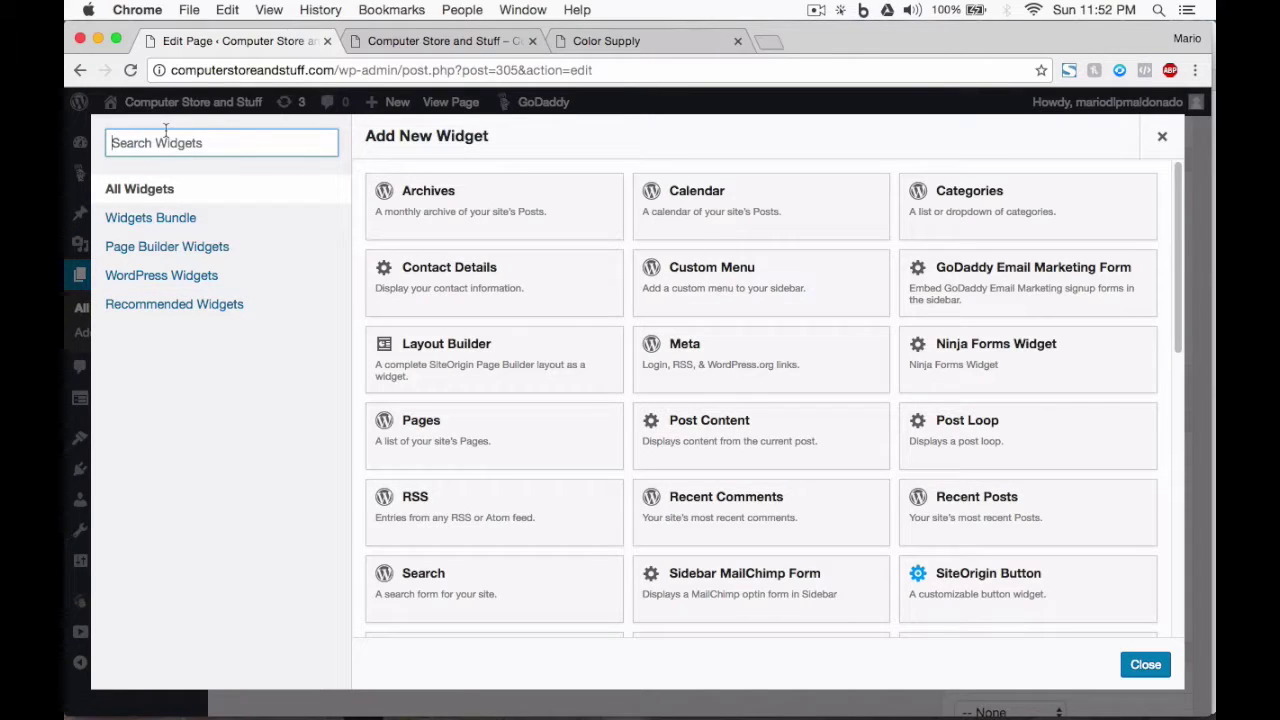
text(head)
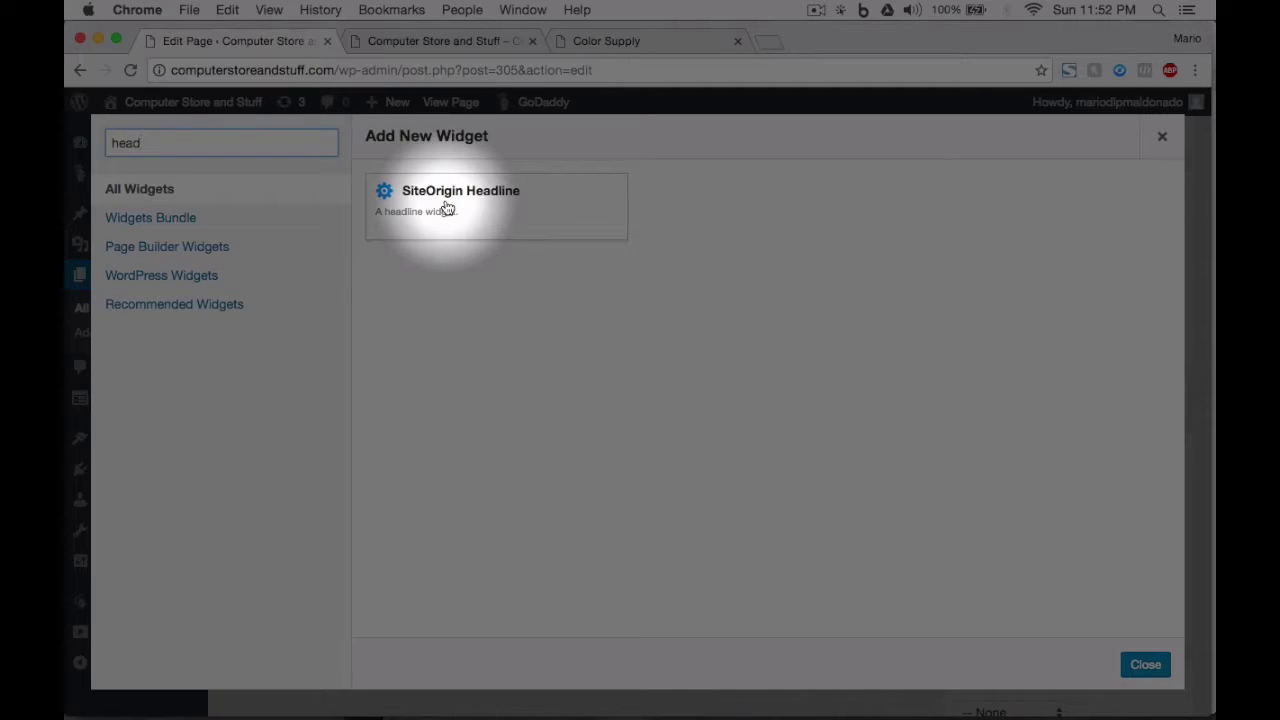
click(447, 207)
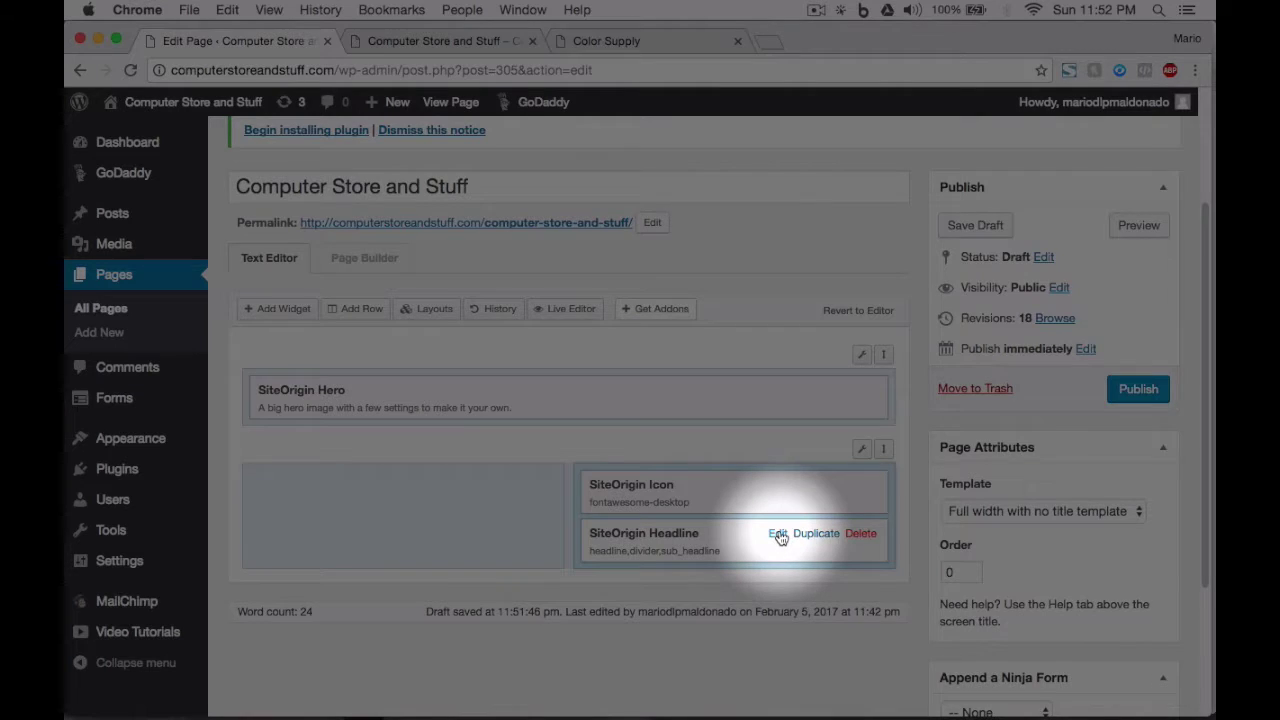
Step: Open the headline widget for editing and enter the headline text "The best computers available!", keeping H1 as its HTML tag
click(778, 535)
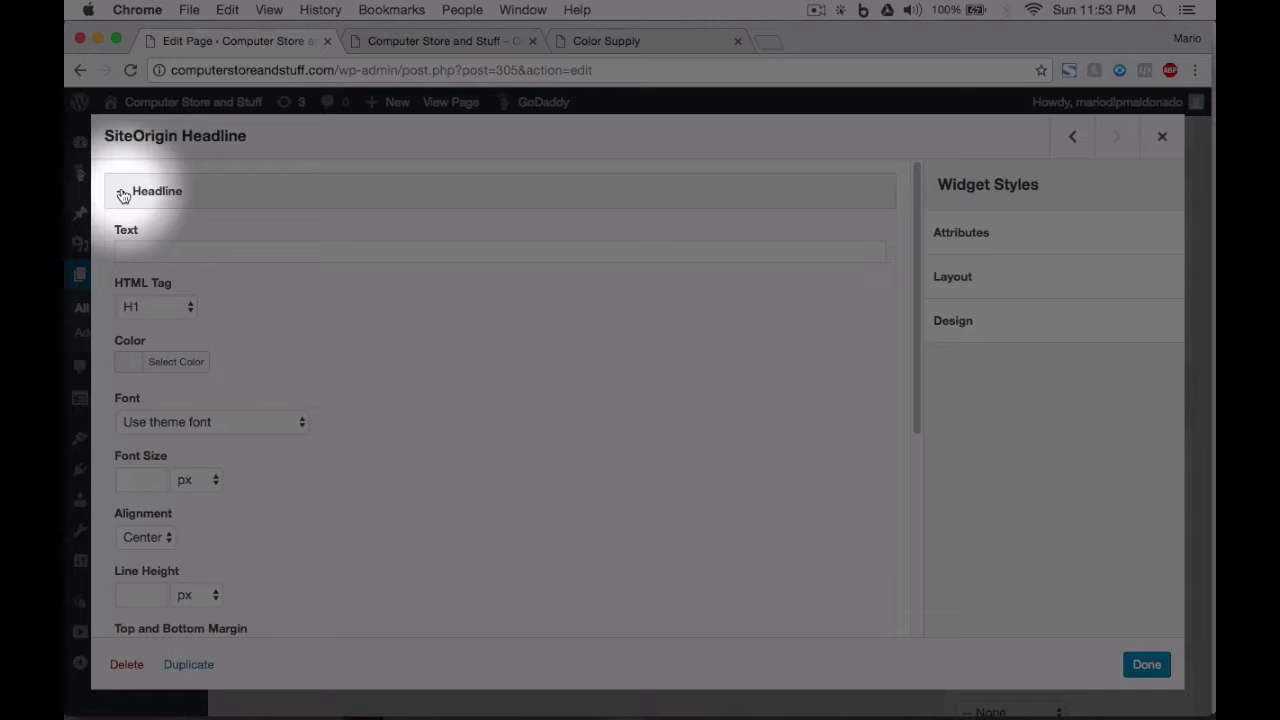
click(122, 192)
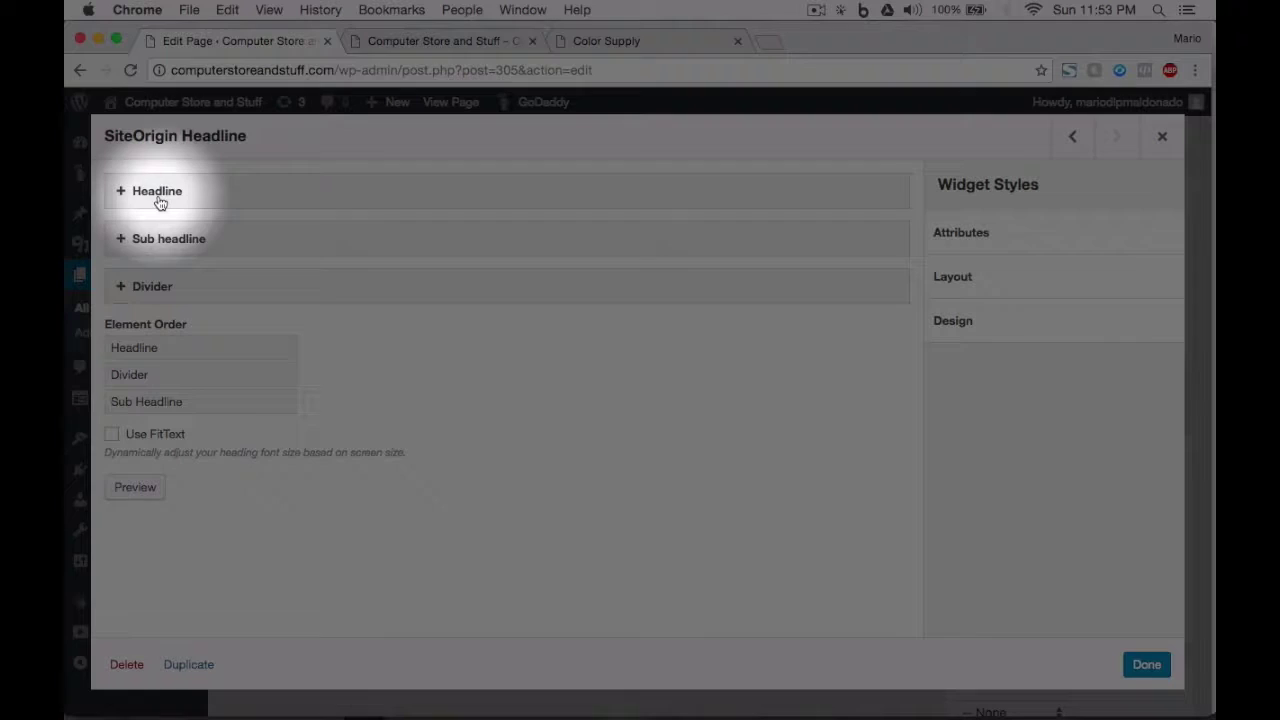
click(158, 199)
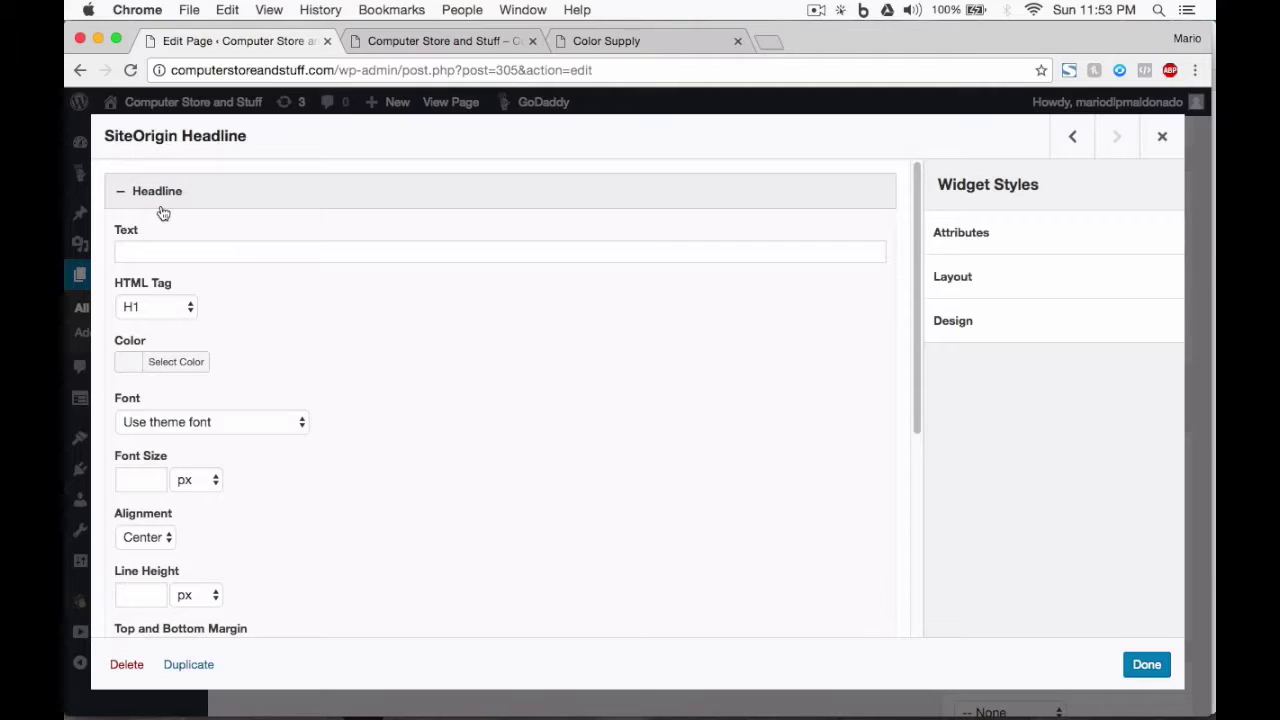
click(153, 251)
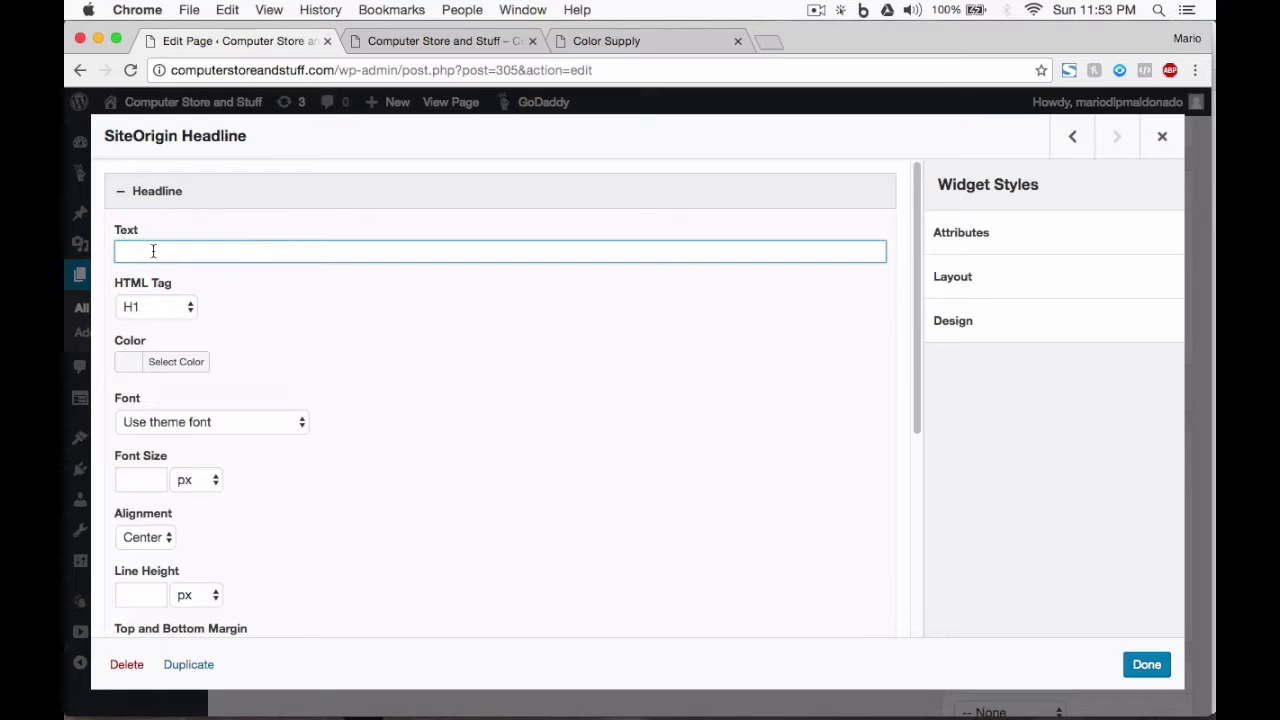
text(The best computers available!)
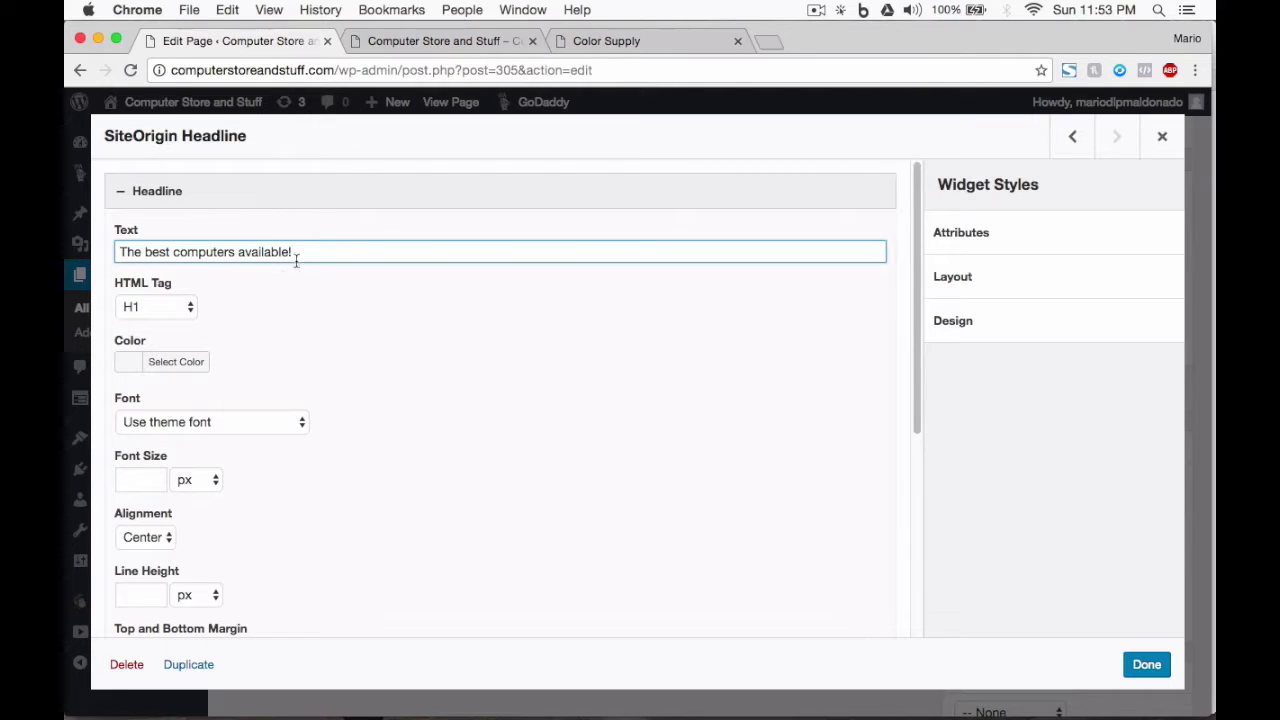
click(191, 308)
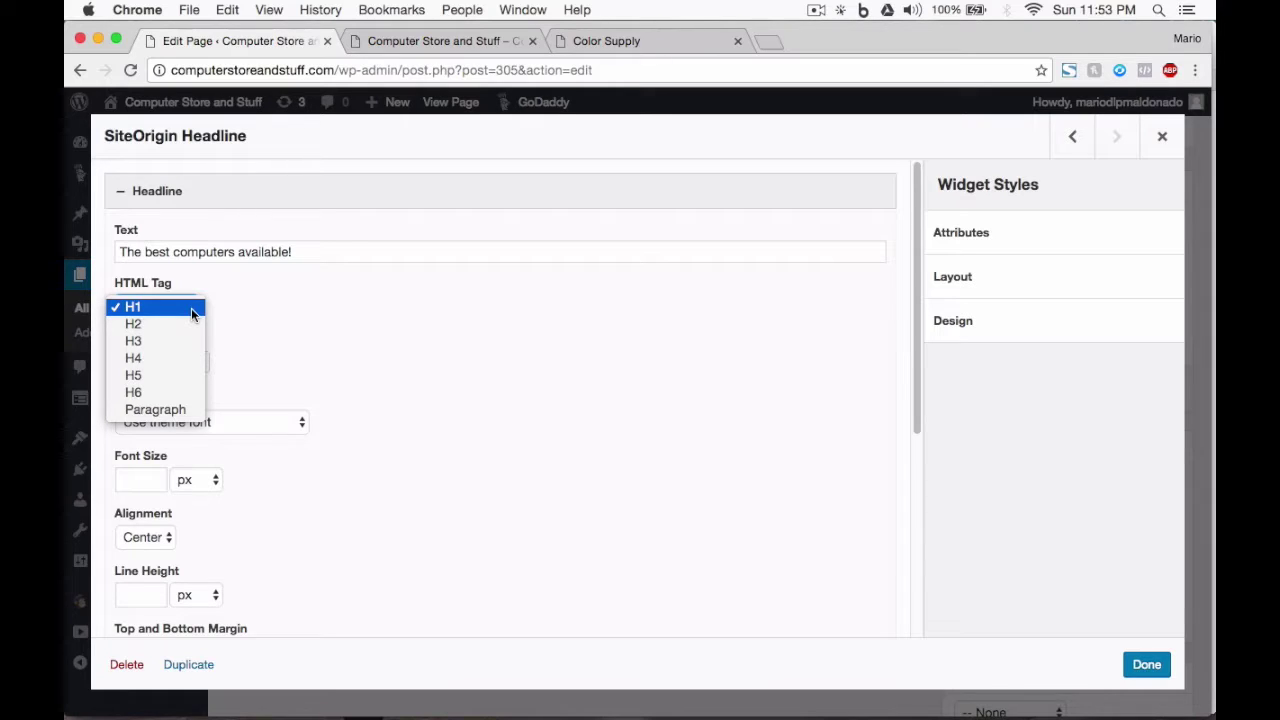
click(191, 308)
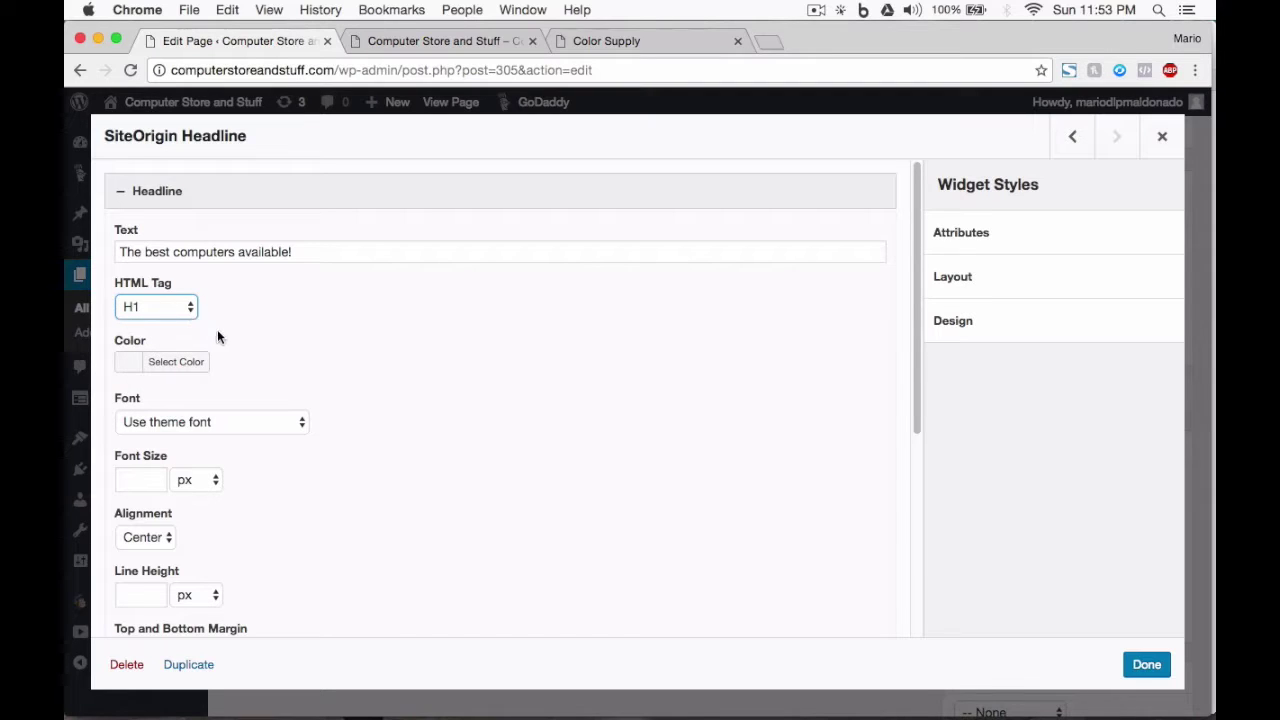
Step: Set the headline's color to 367ABD, using the middle blue from the Color Supply page
click(176, 362)
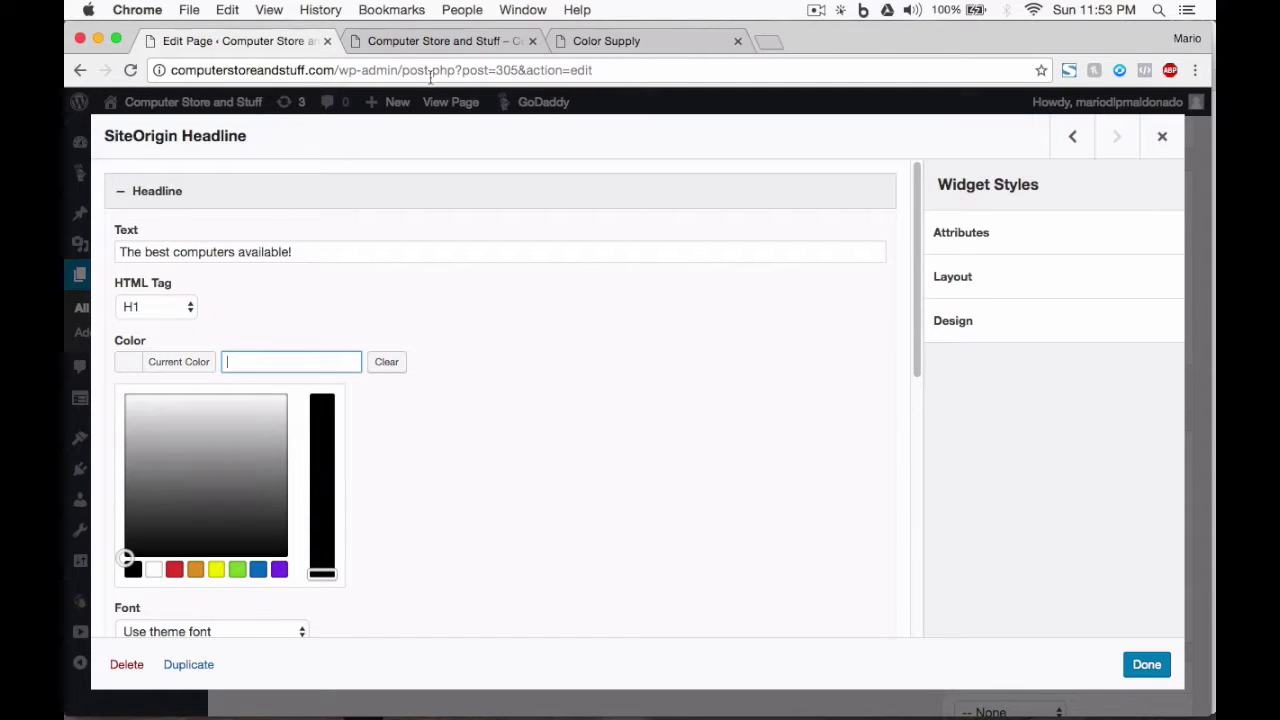
click(593, 44)
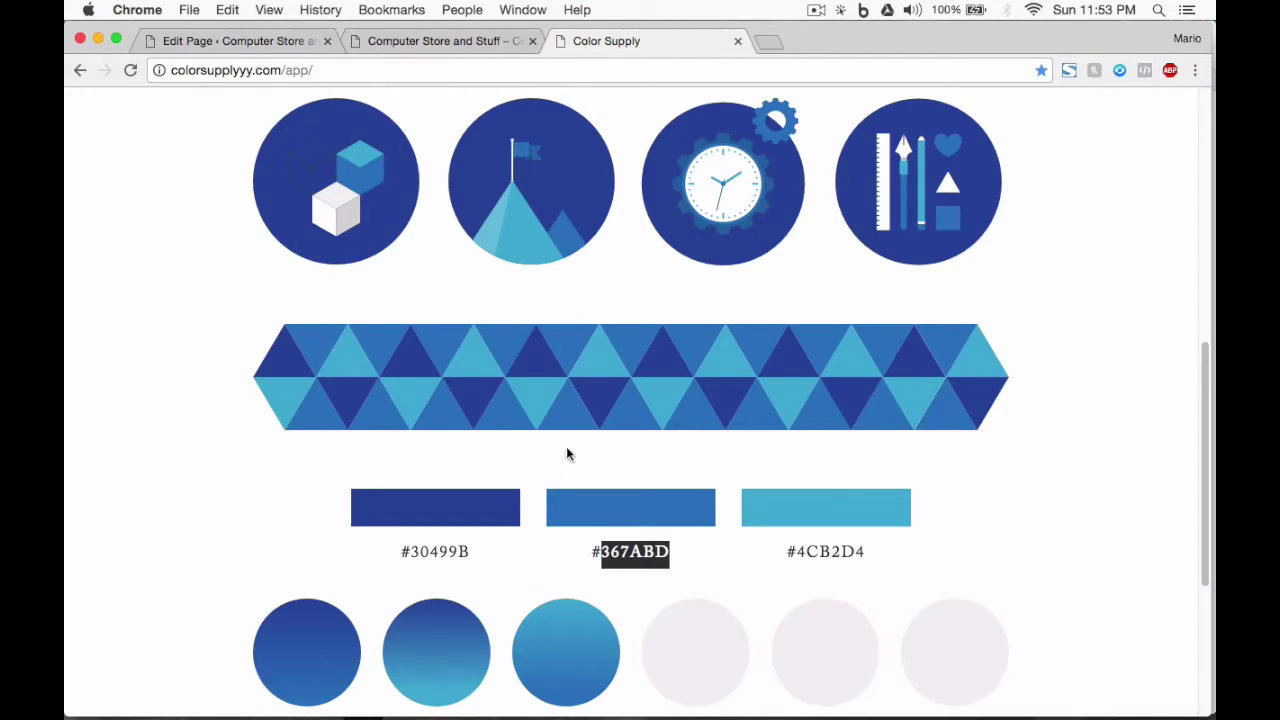
click(197, 41)
text(367ABD)
key(Return)
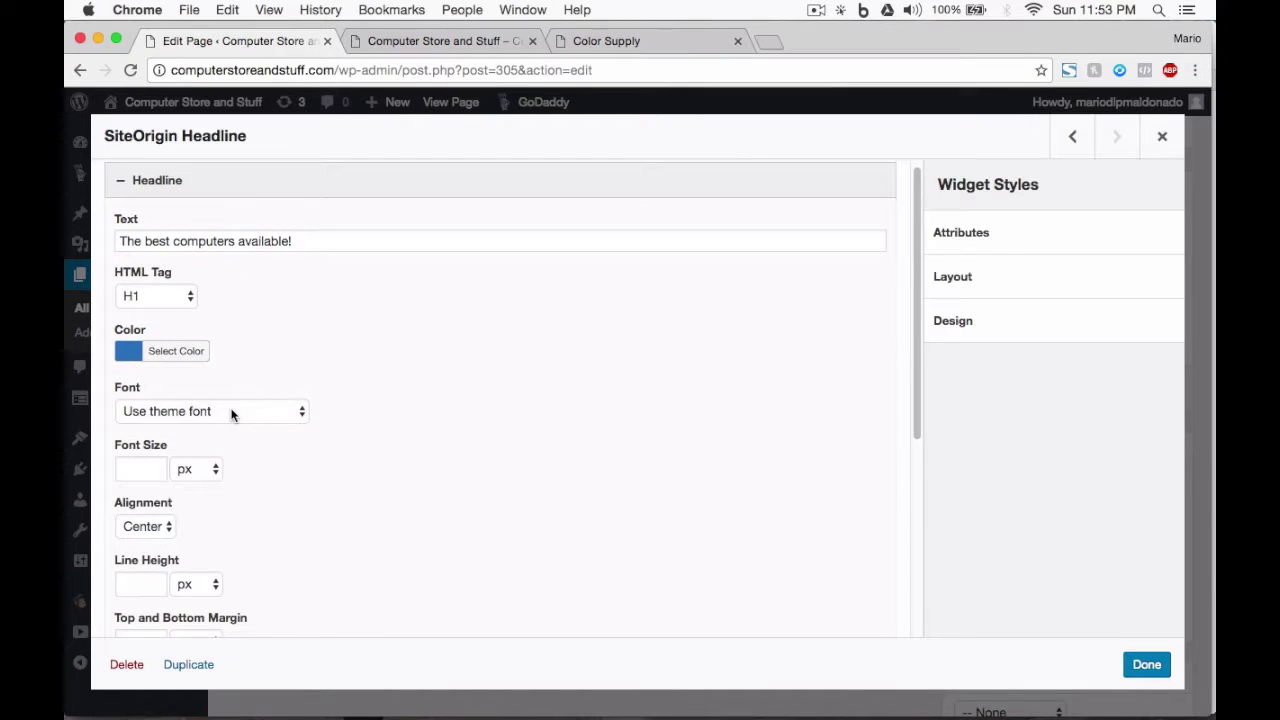
Step: Look through the headline's font, font size and alignment settings and the divider's style options
click(232, 413)
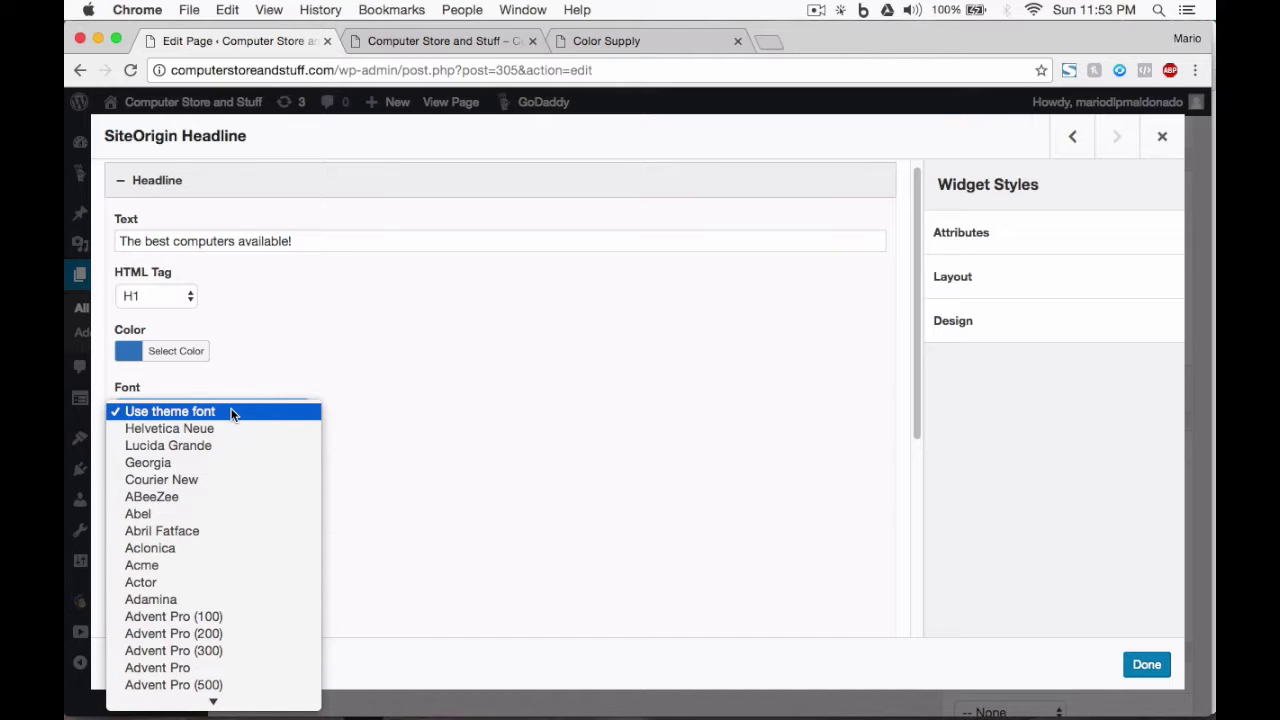
click(268, 362)
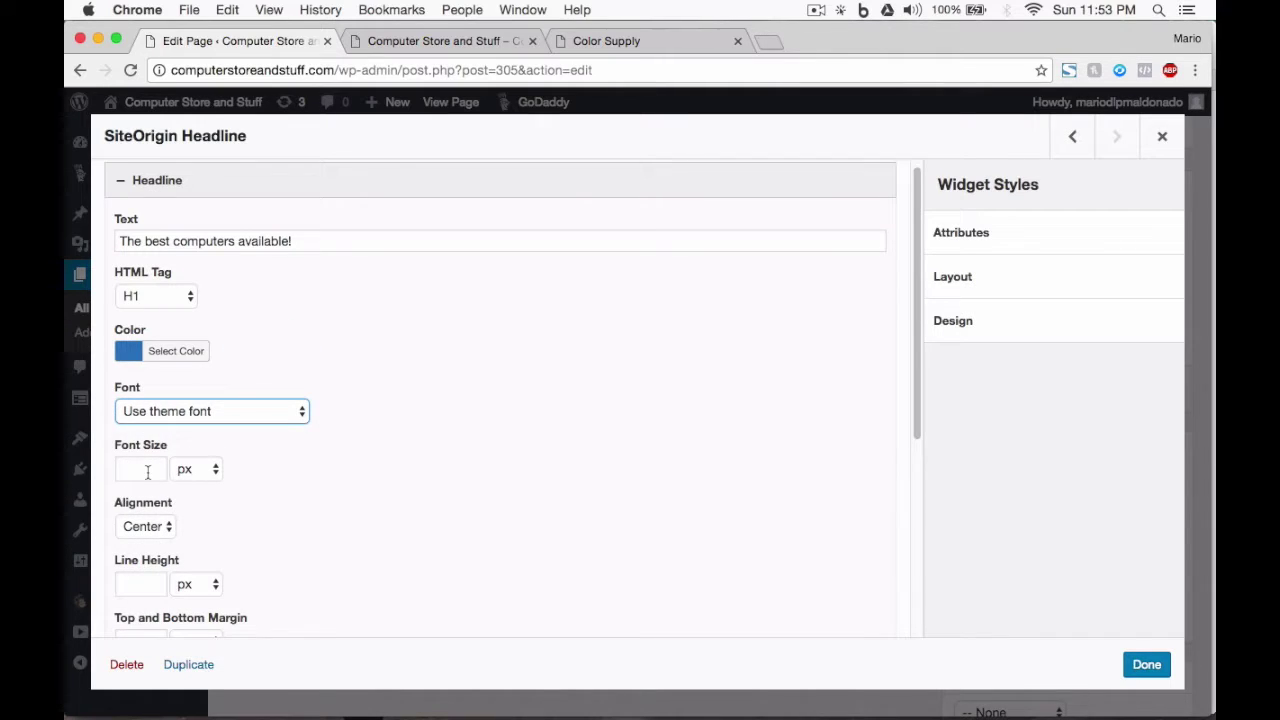
click(147, 472)
click(267, 362)
scroll(267, 363, down, 3)
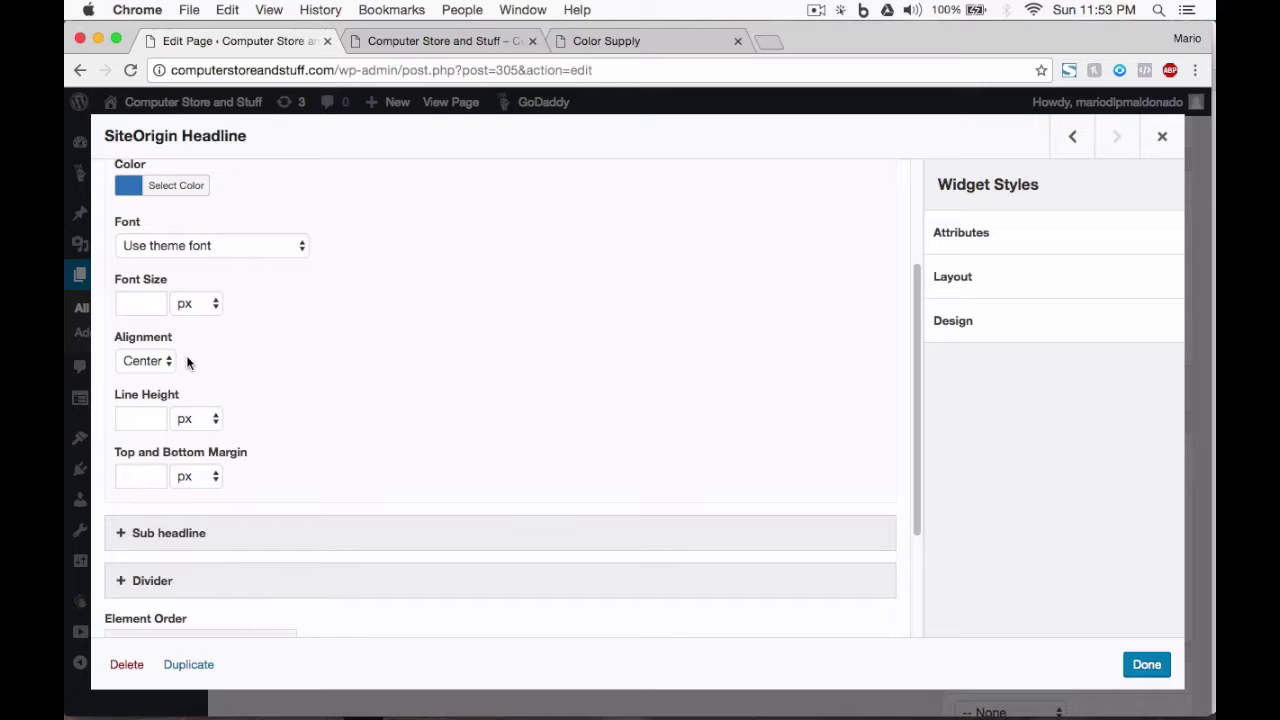
click(120, 289)
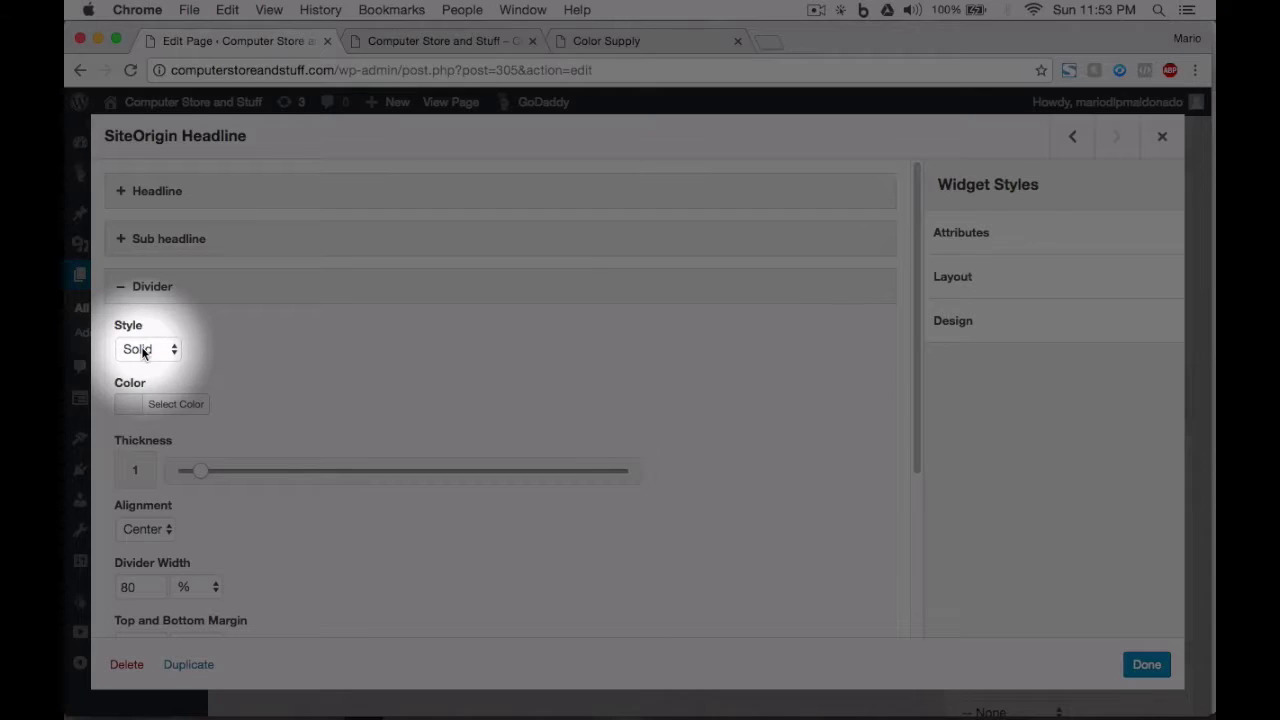
click(142, 350)
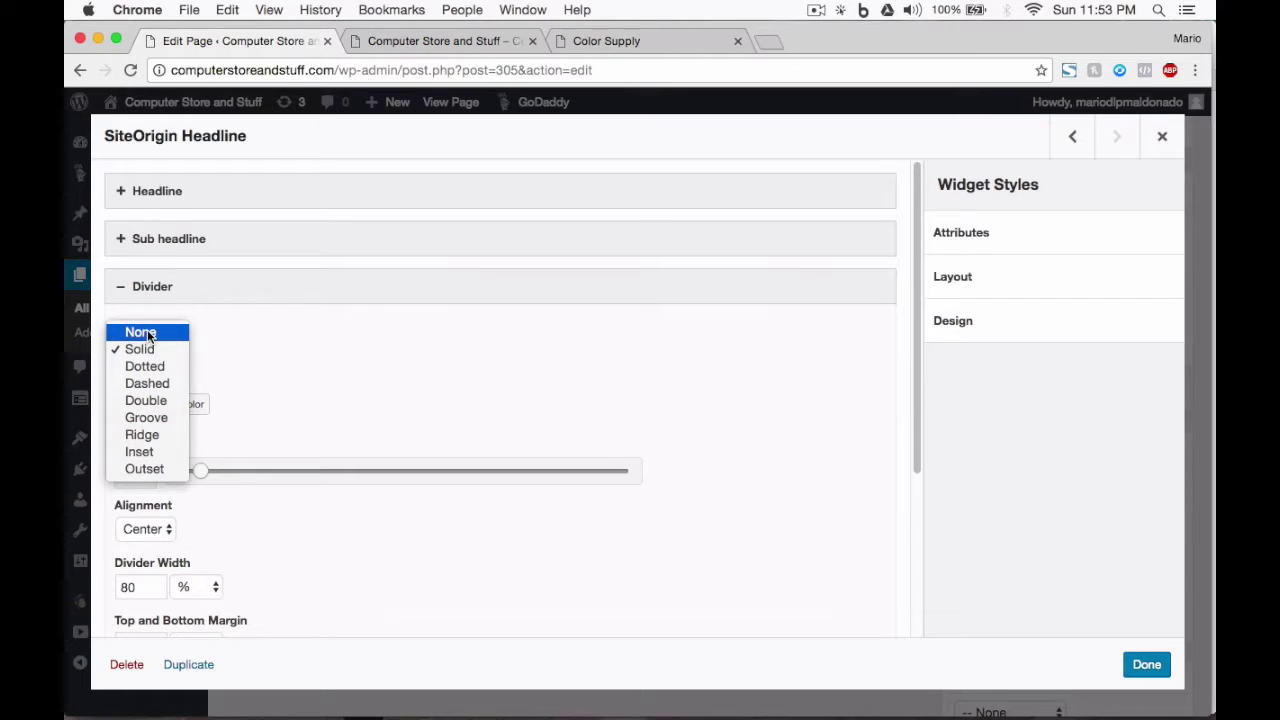
click(240, 351)
click(123, 288)
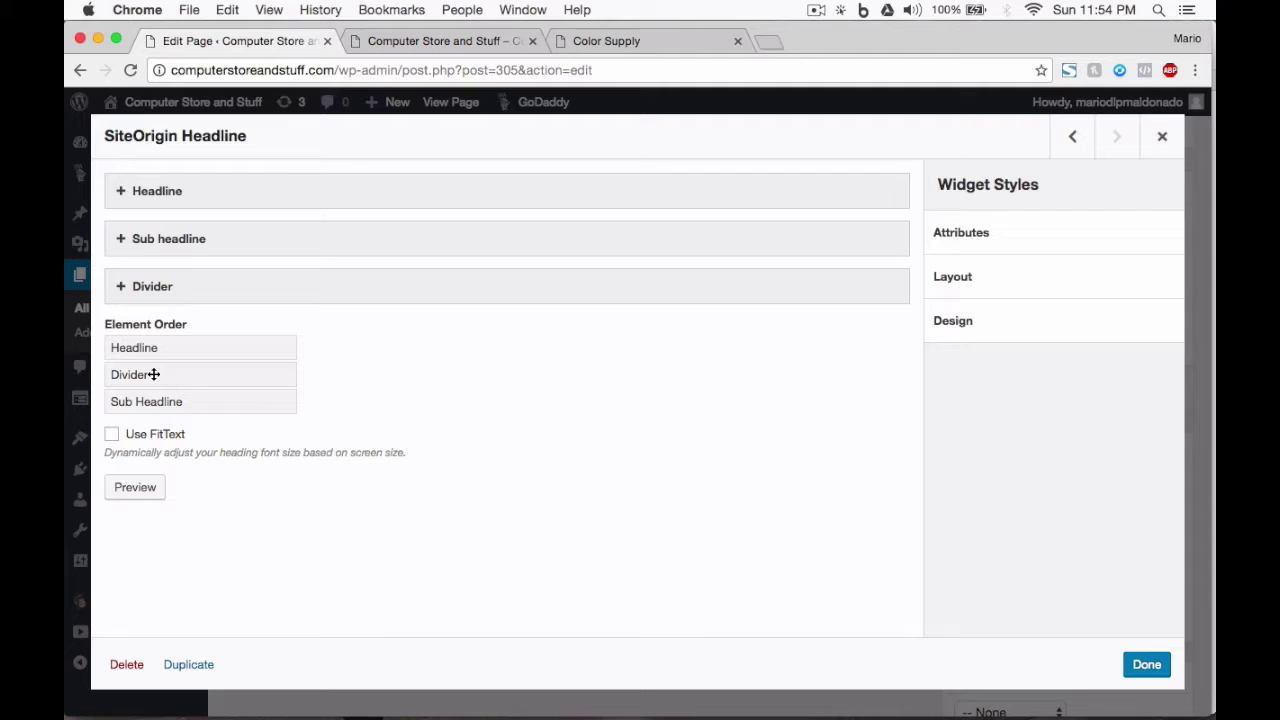
Step: Enable Use FitText for the headline widget and preview it
click(112, 436)
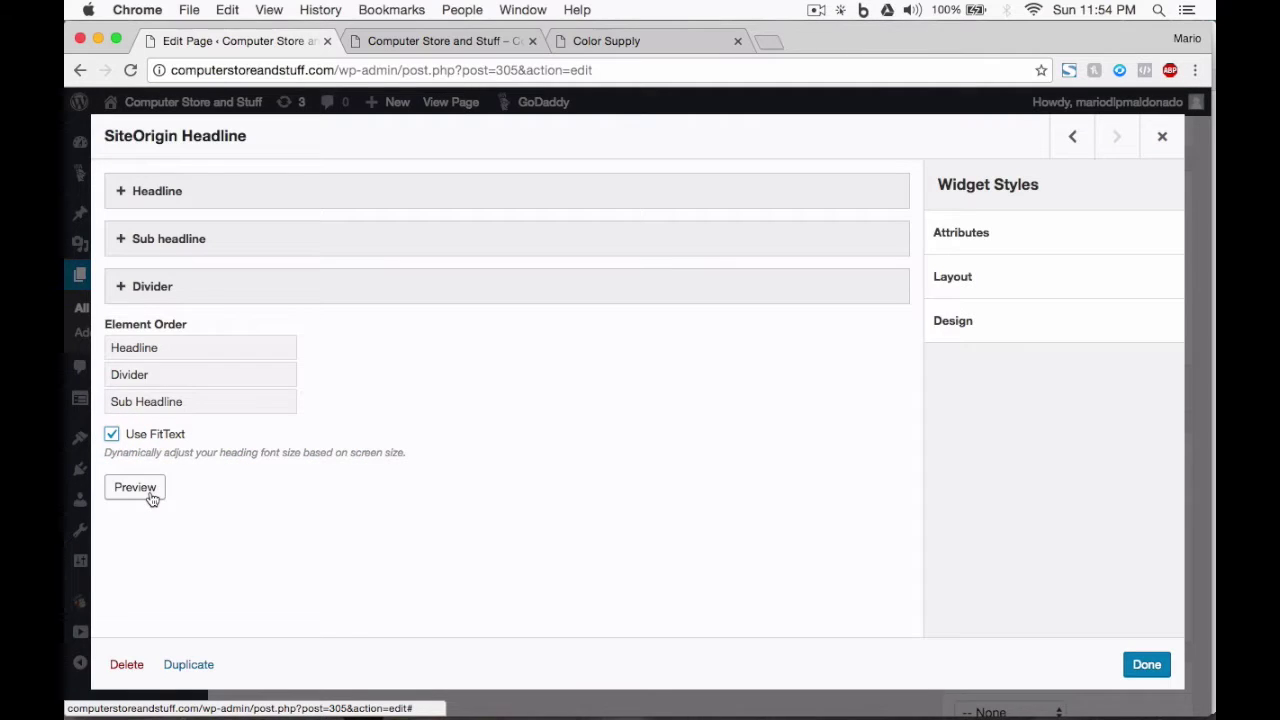
click(151, 497)
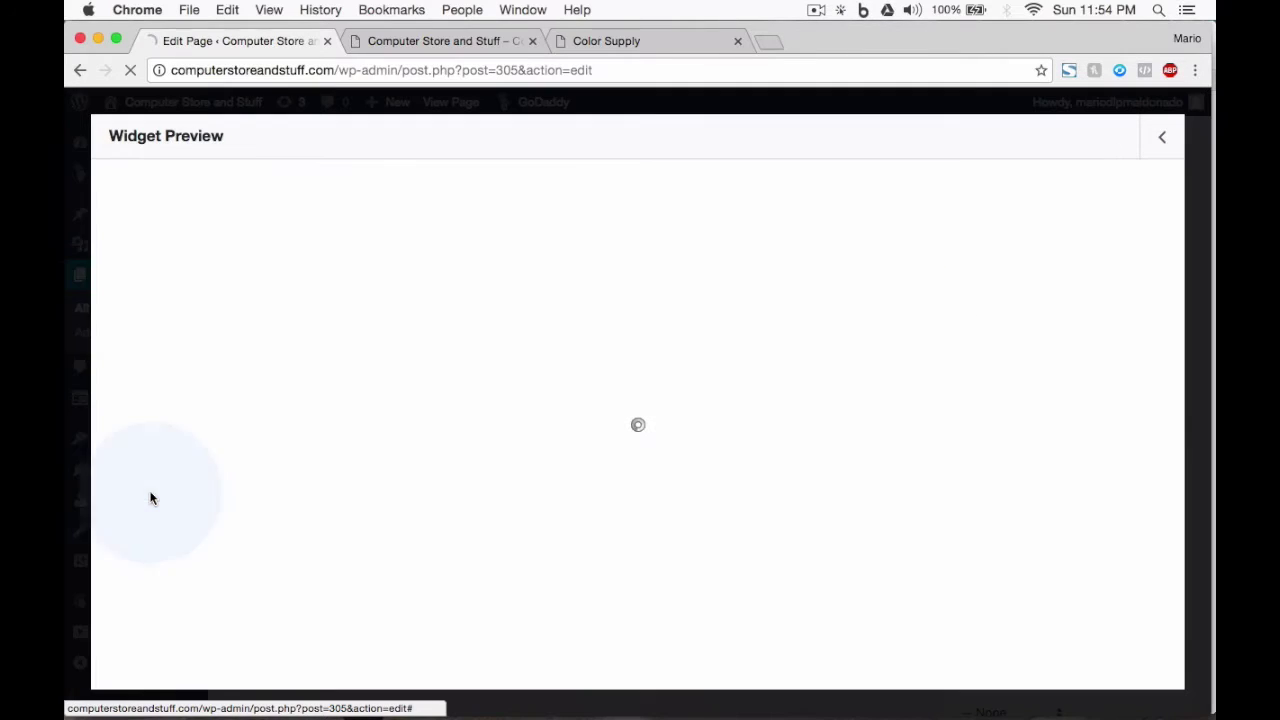
click(1159, 144)
Step: Enter "You can come and get the best sales you'll ever find!" as the sub headline text
click(200, 250)
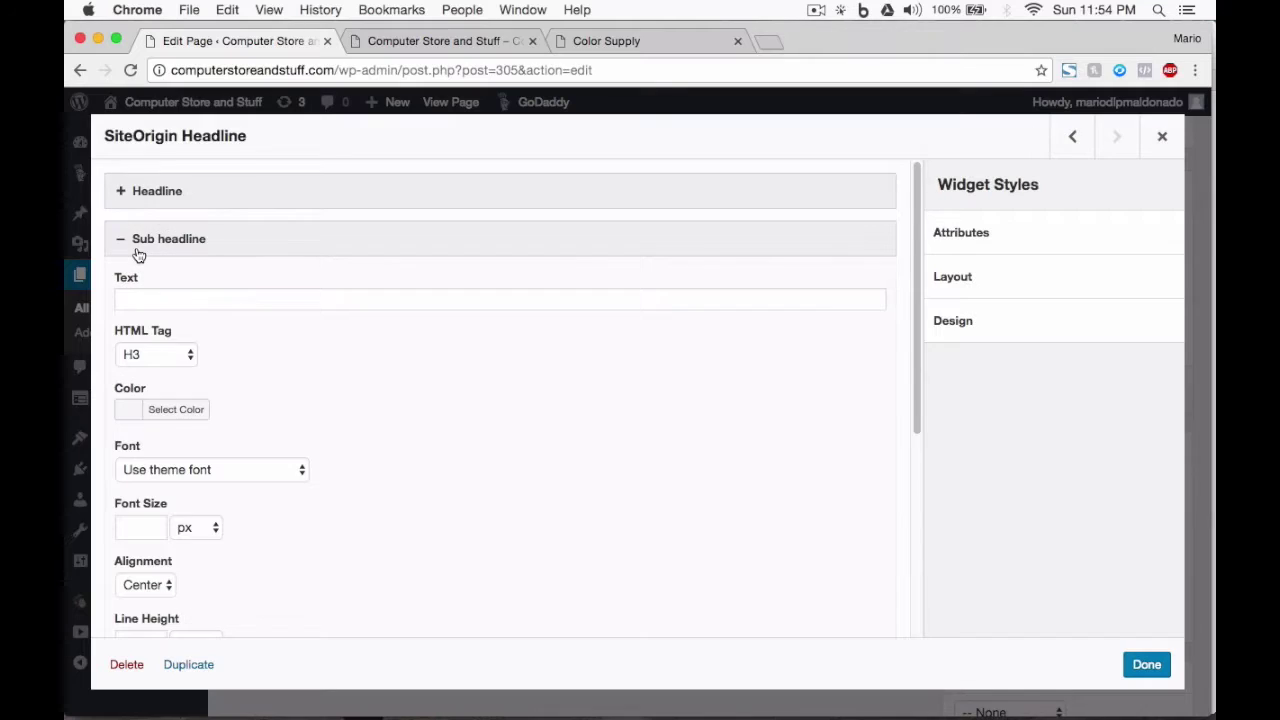
click(138, 254)
click(138, 254)
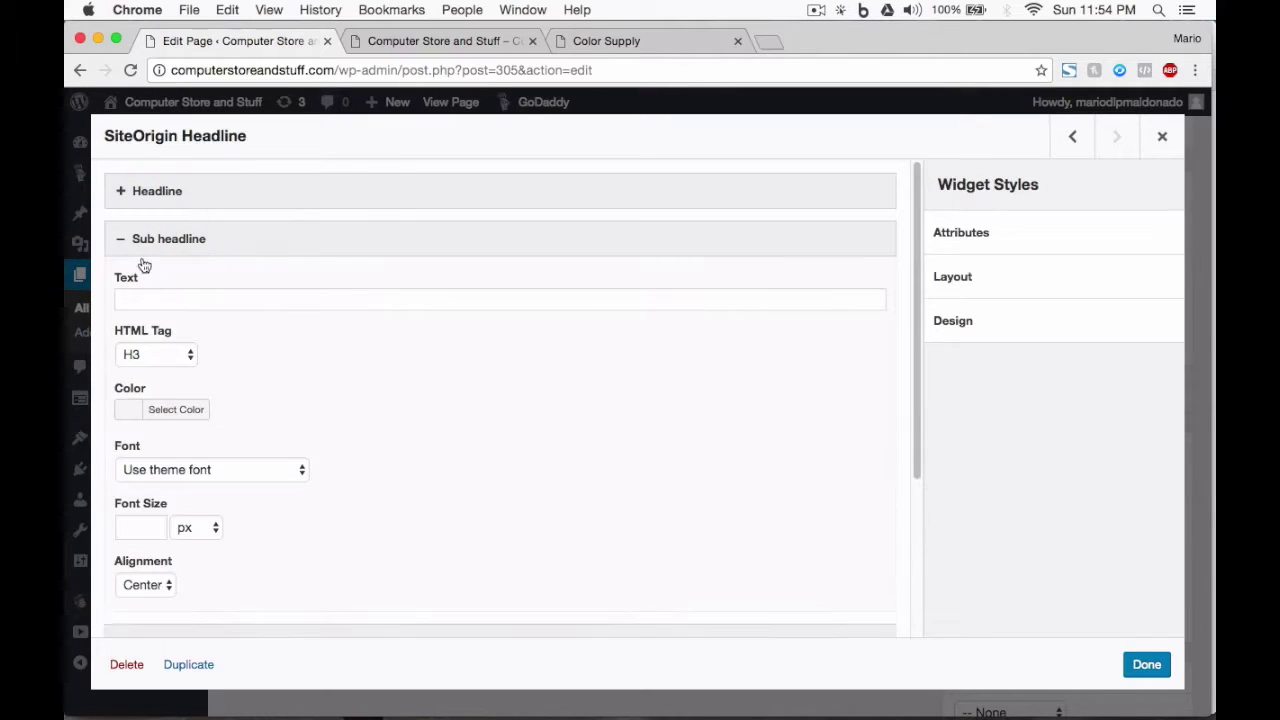
click(157, 291)
text(You )
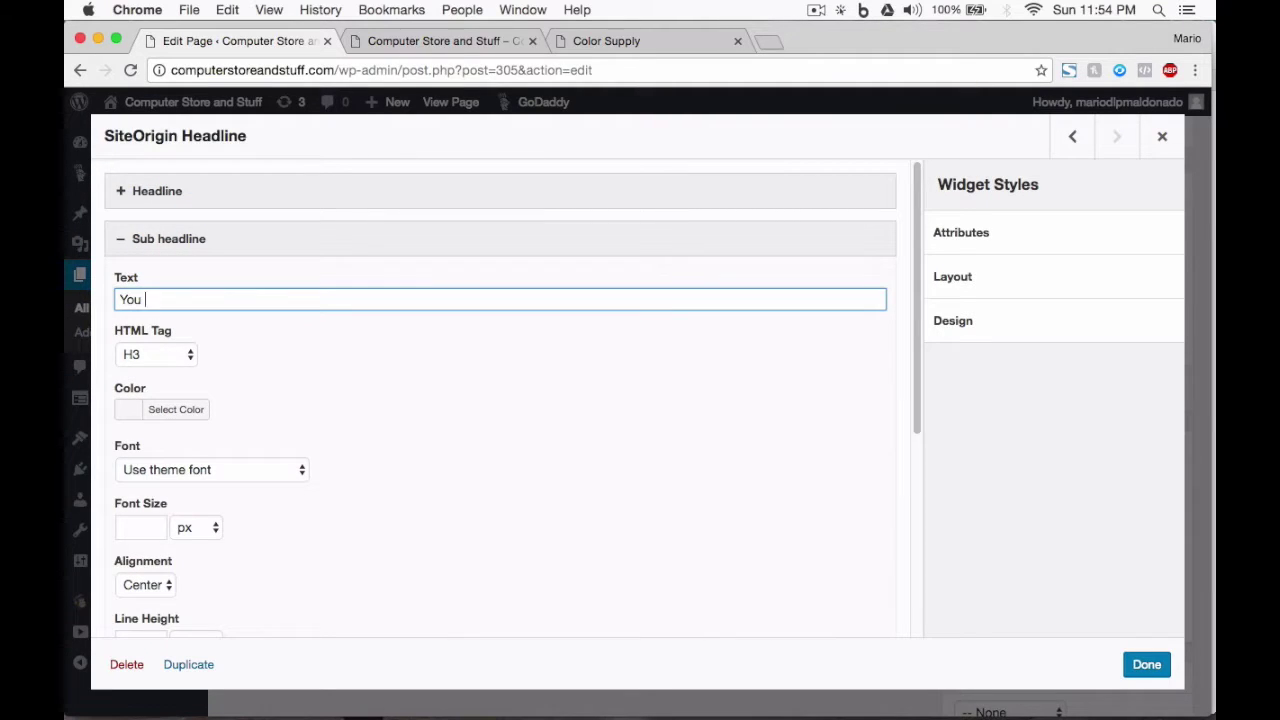
text(can come and get the best sales you'll ever find!)
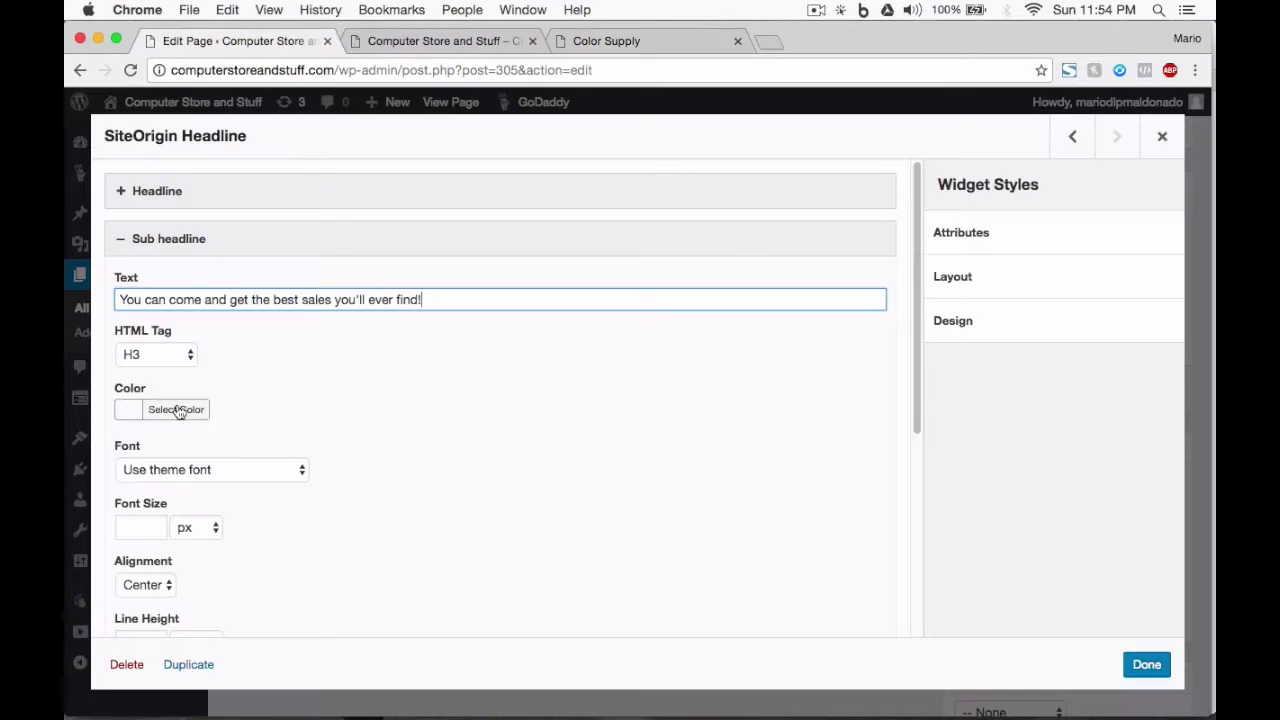
Step: Give the sub headline a light blue color and preview the headline widget
click(178, 412)
scroll(157, 234, down, 1)
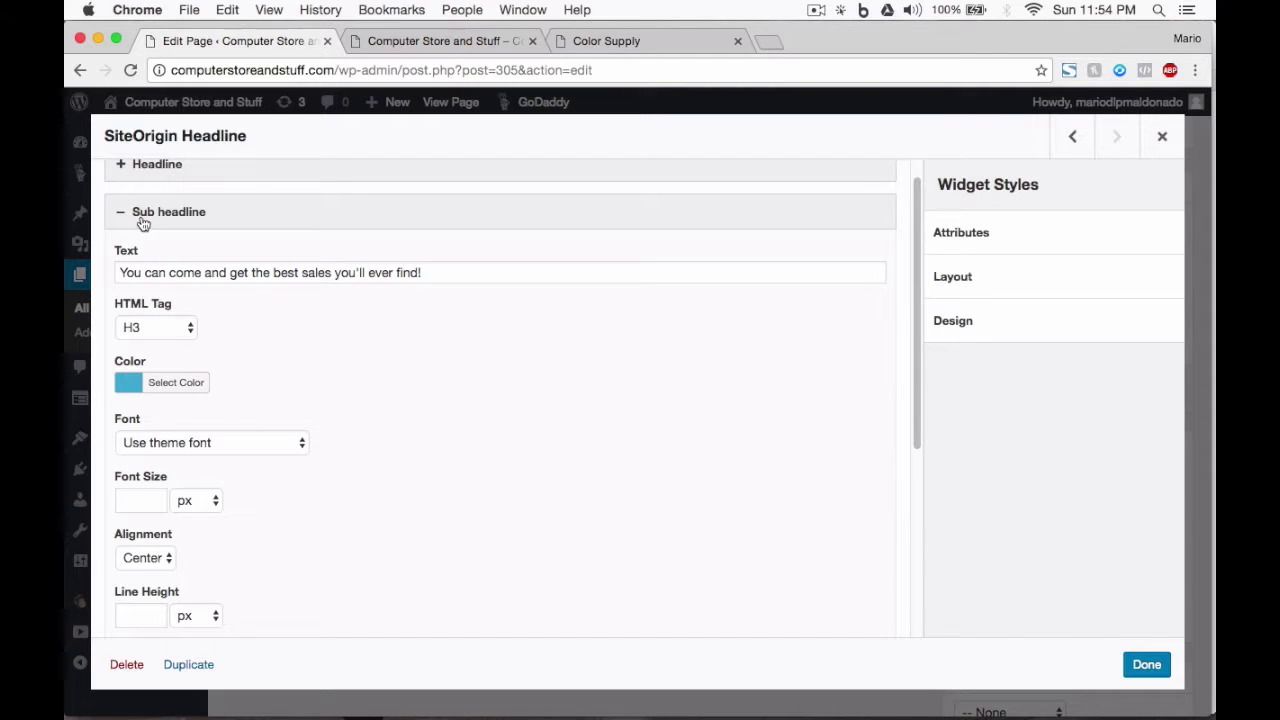
click(130, 211)
click(143, 490)
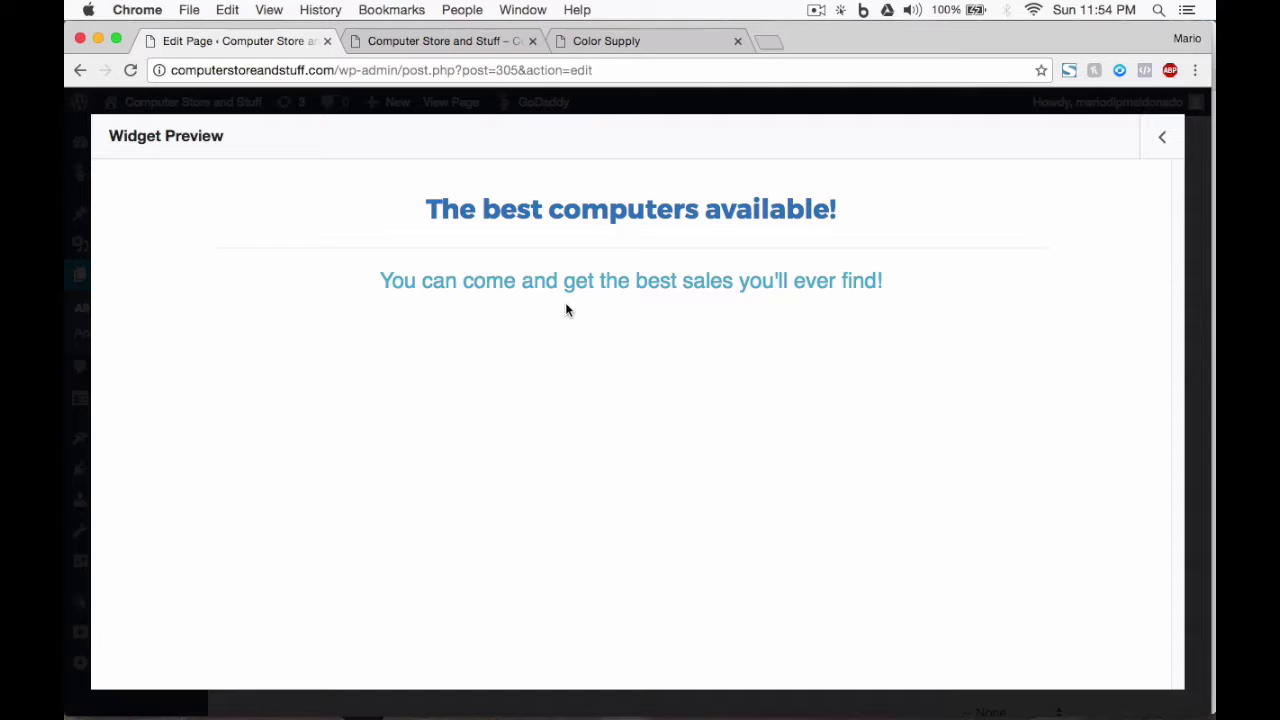
click(1162, 137)
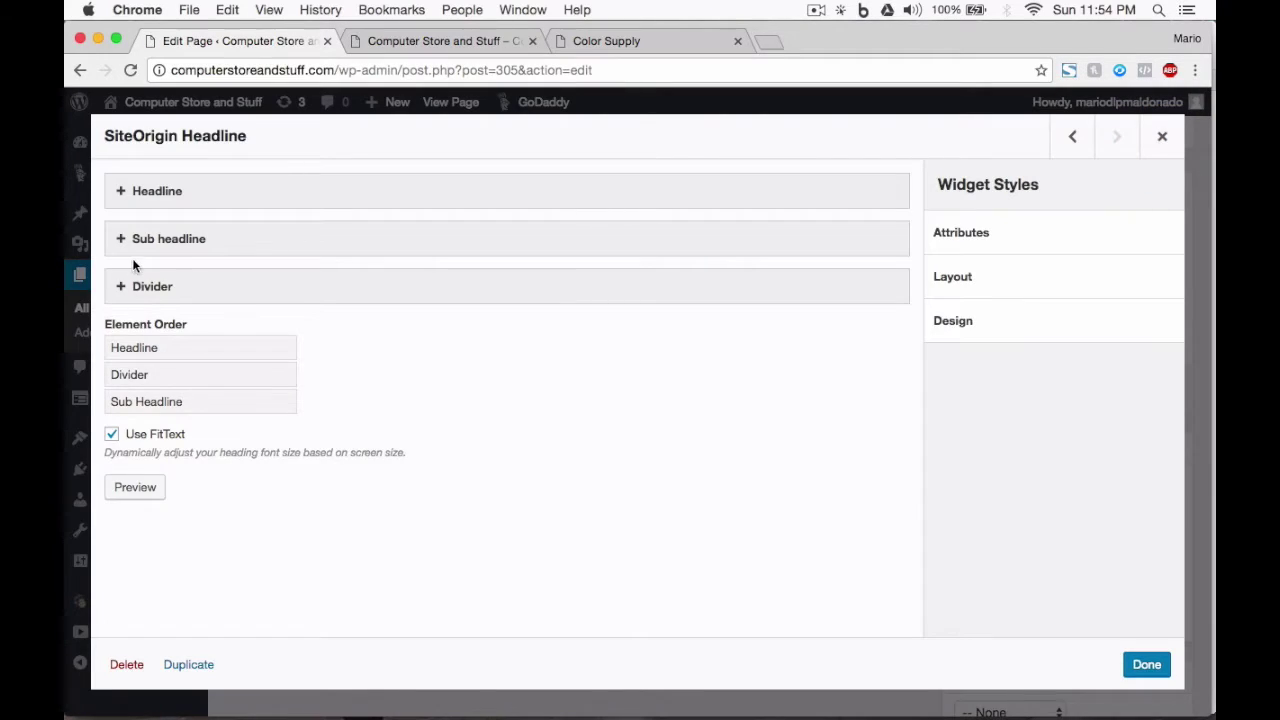
Step: Set the headline widget's divider style to None, preview the widget and apply its changes
click(150, 286)
click(143, 352)
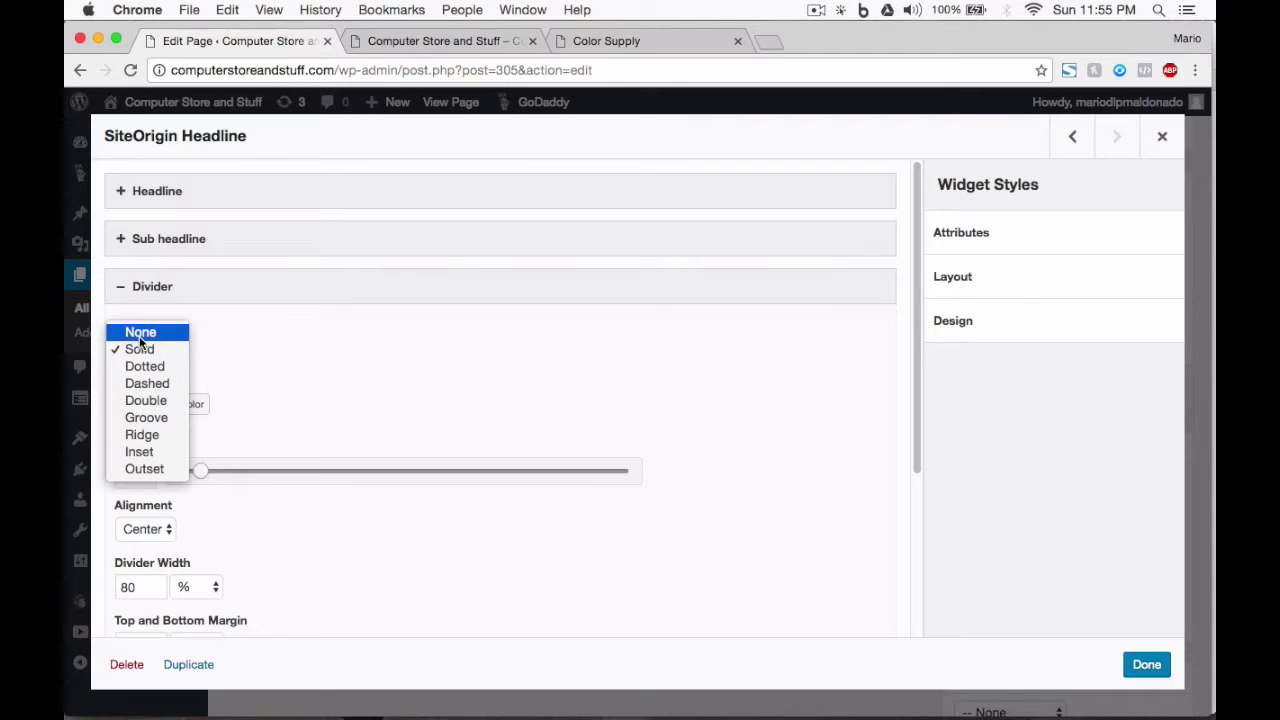
click(139, 335)
click(126, 288)
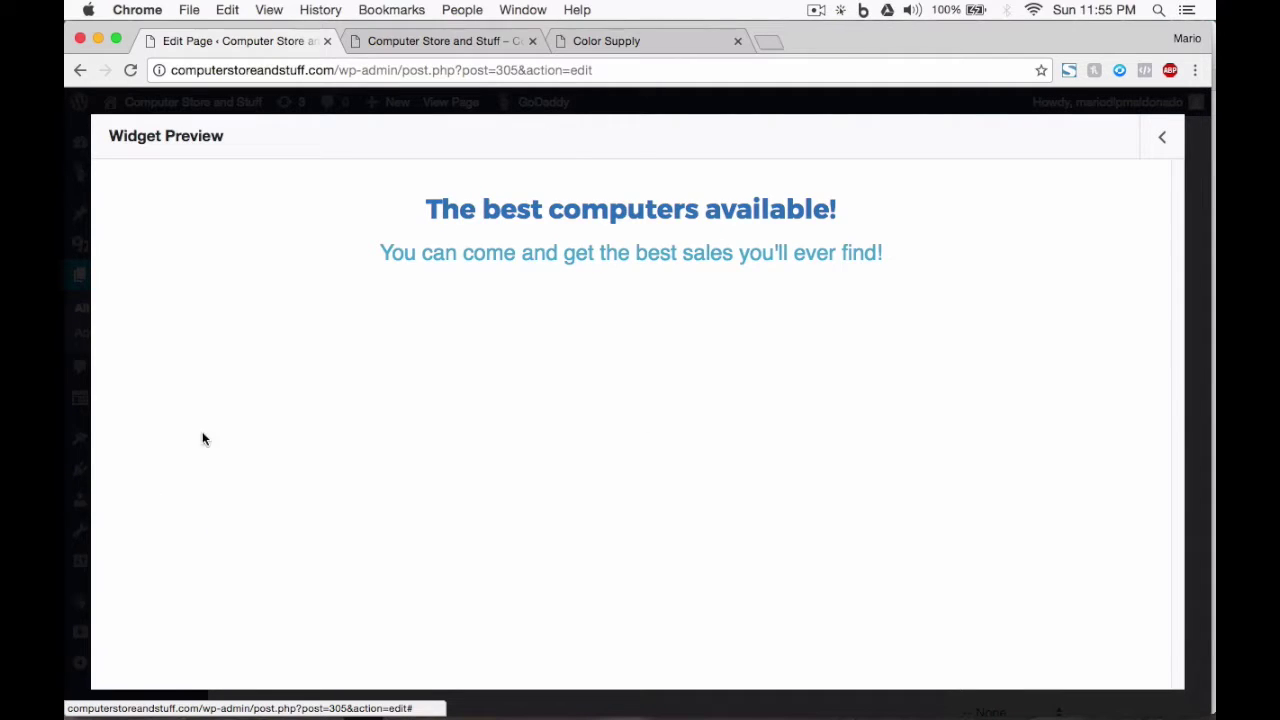
click(1162, 138)
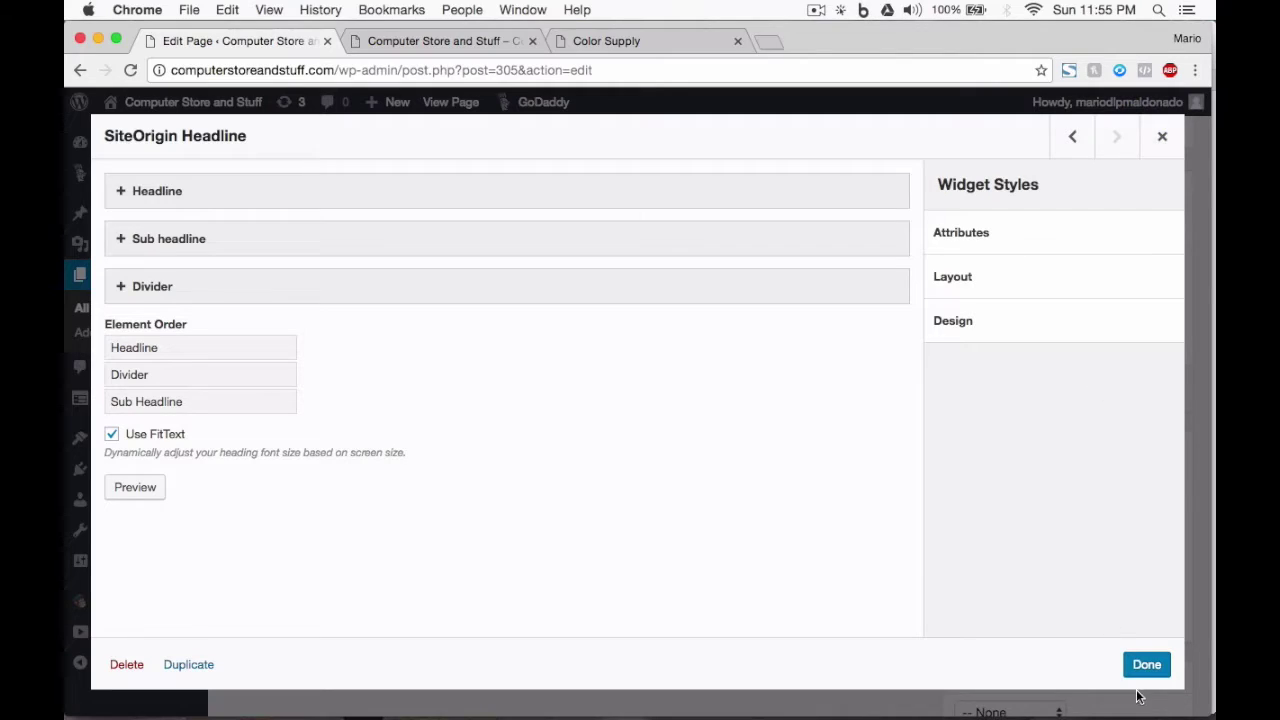
click(1150, 666)
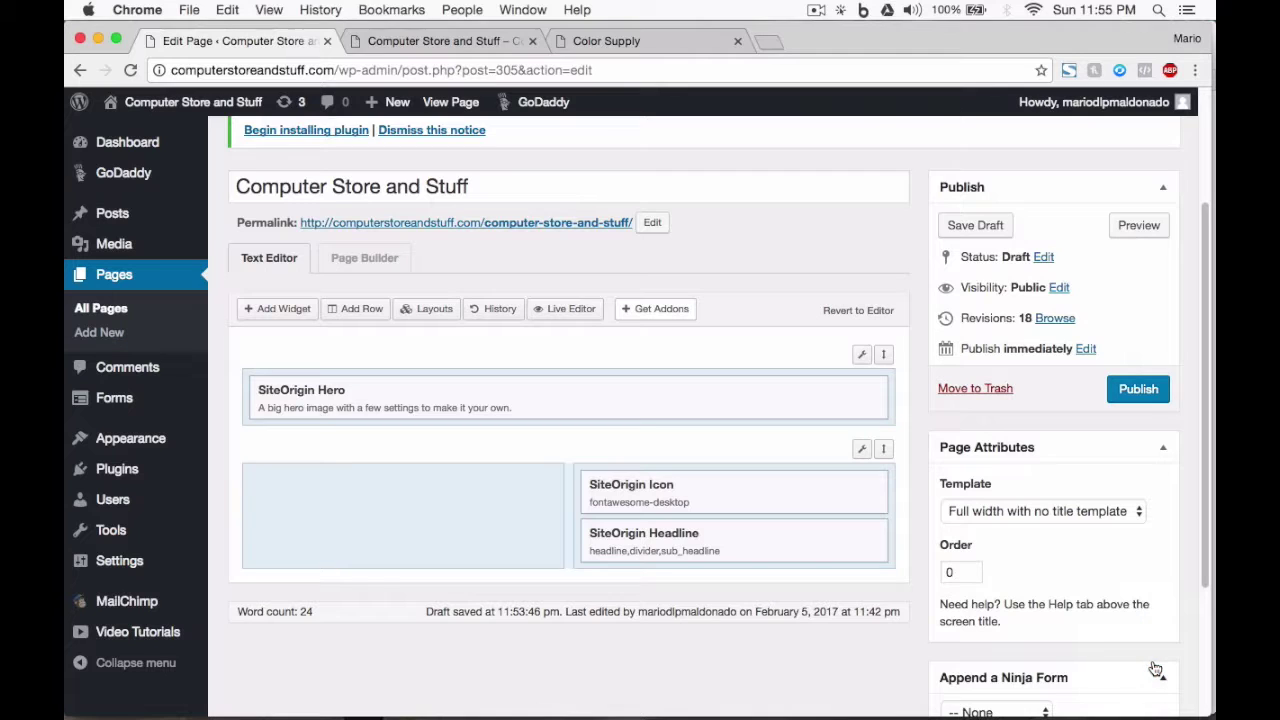
Step: Preview the page to check the second row, and return to the page editor
click(1138, 232)
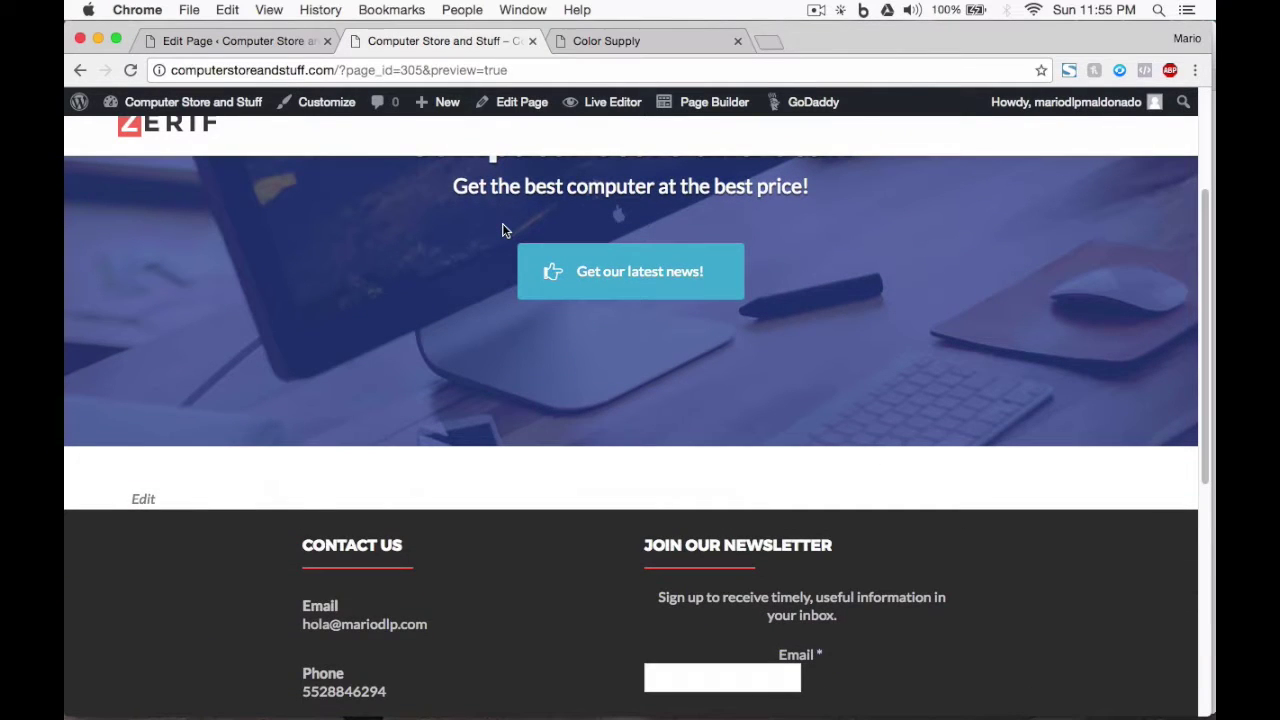
scroll(504, 230, up, 1)
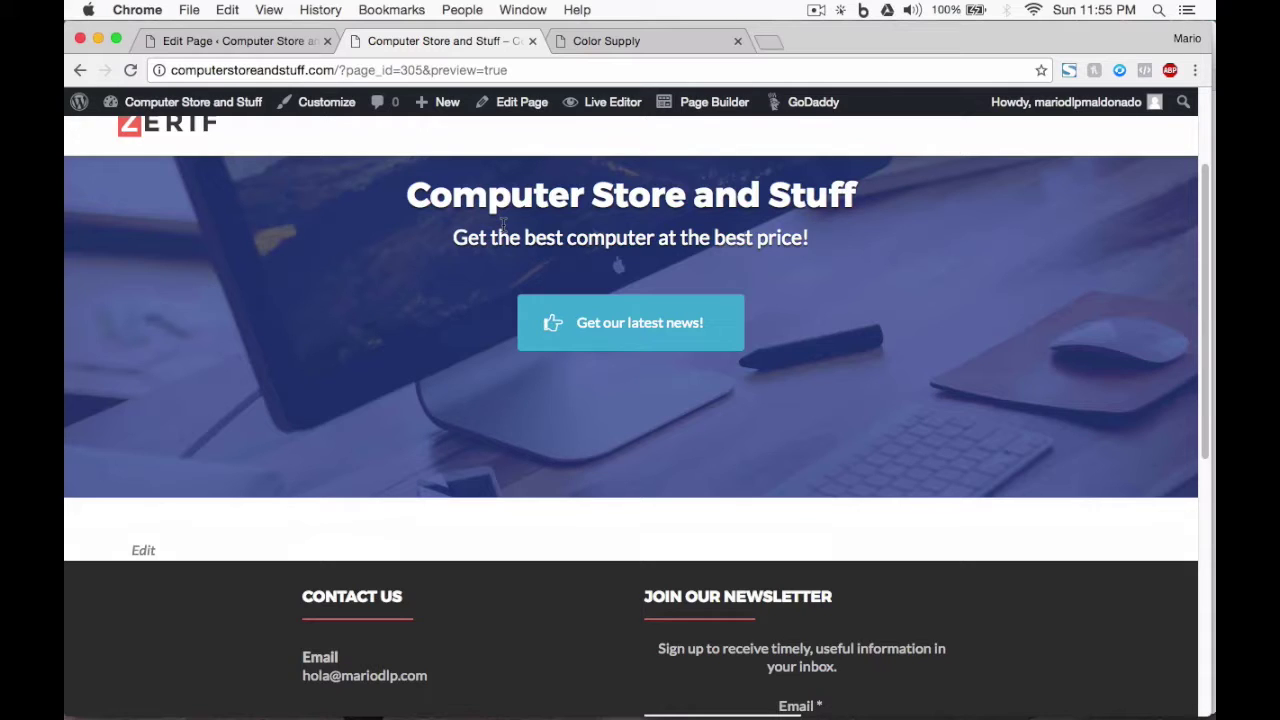
scroll(480, 200, up, 3)
click(300, 47)
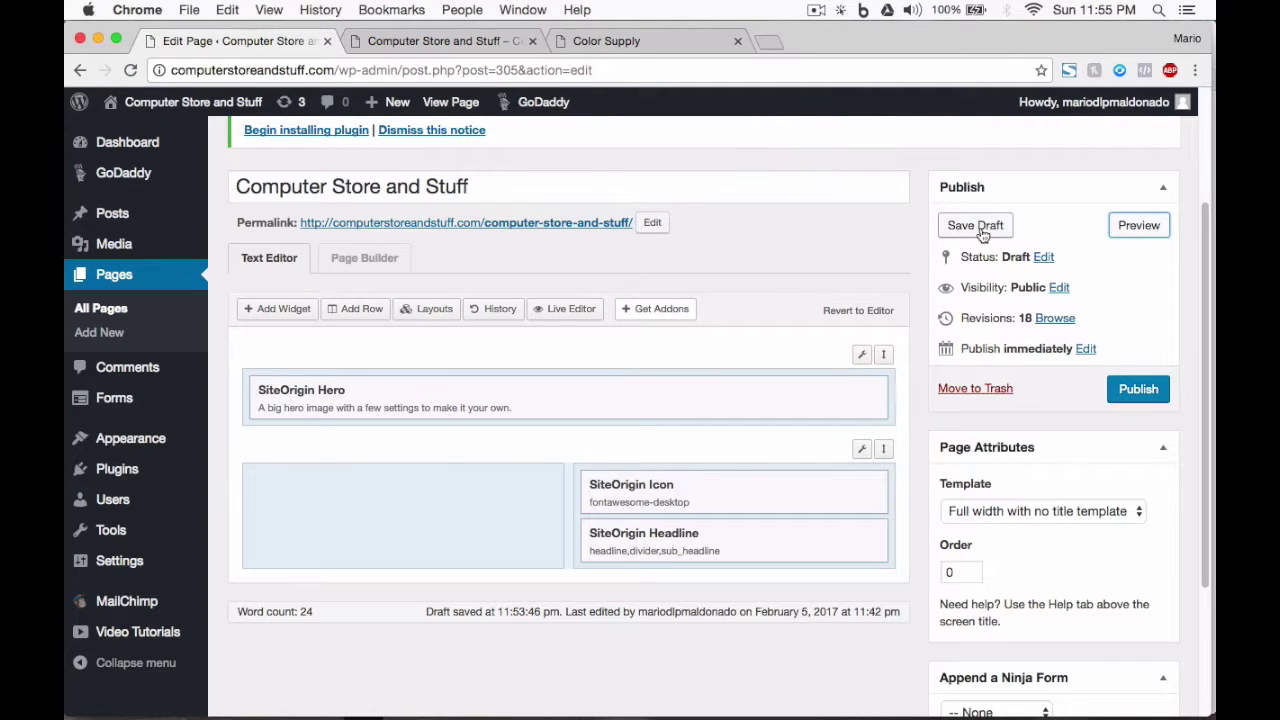
Step: Save the page draft and check its preview from the hero down to the desktop icon, headline and sub headline
click(975, 226)
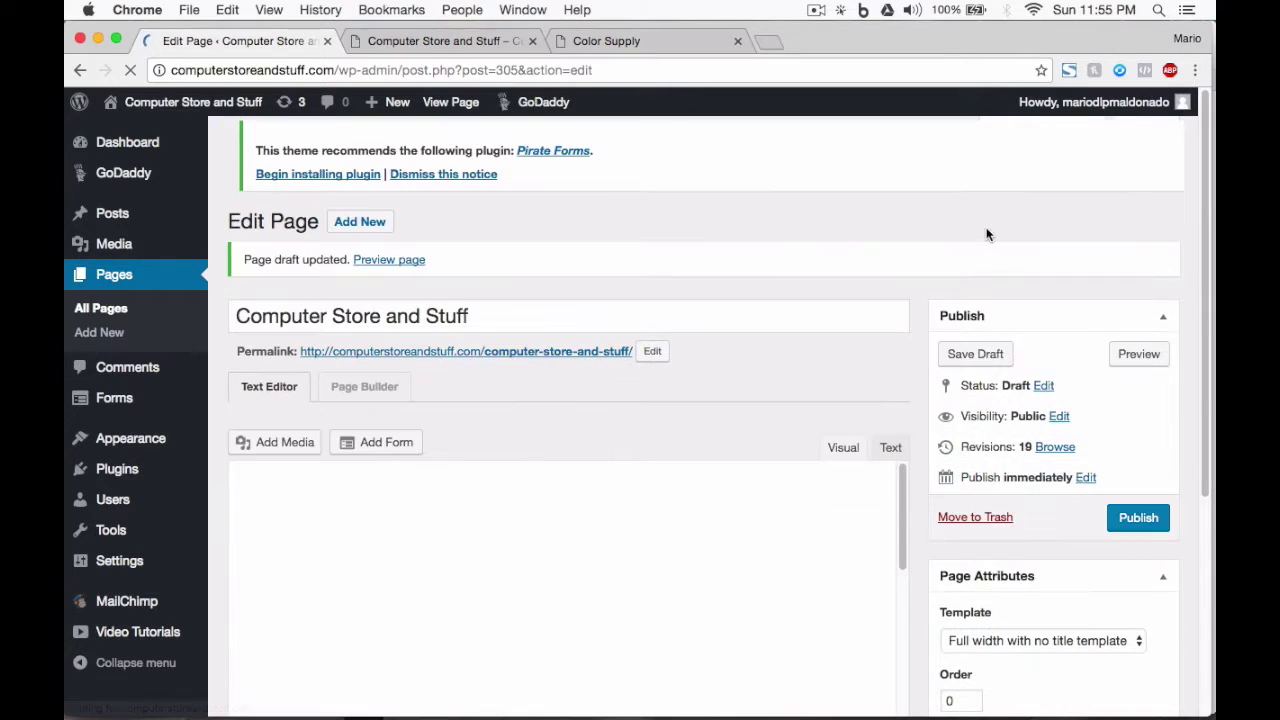
click(1140, 356)
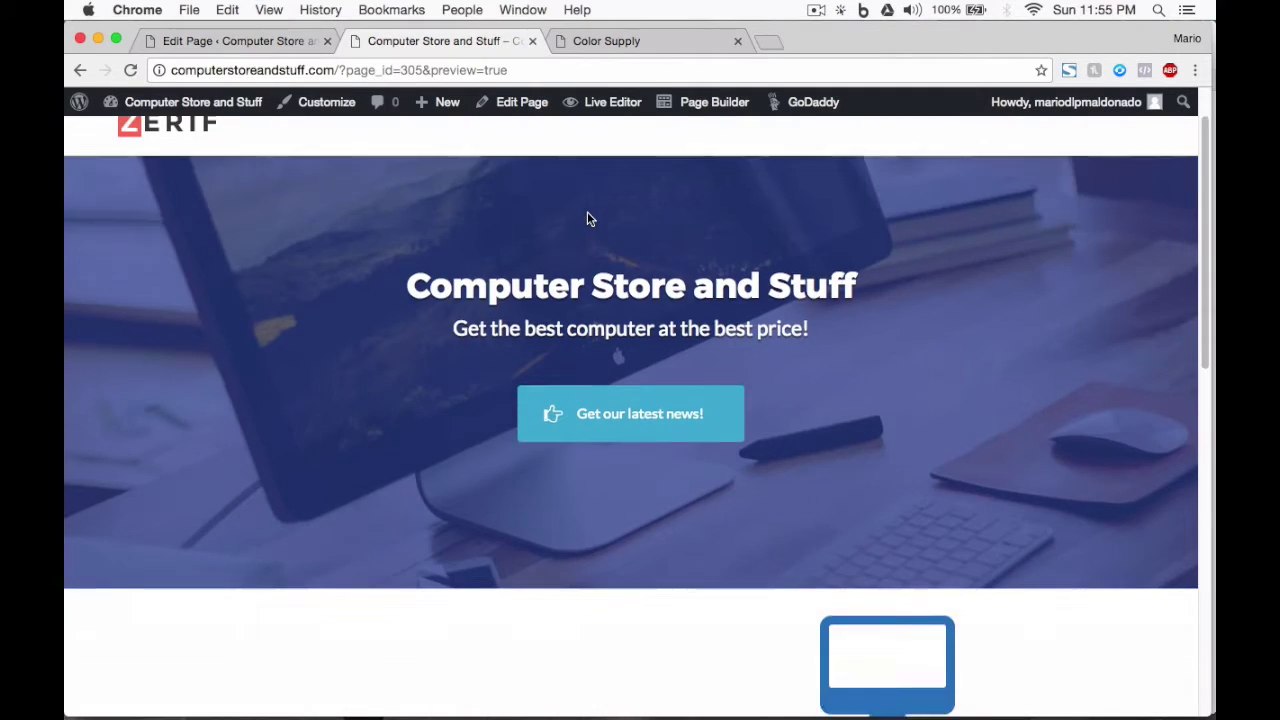
scroll(588, 216, down, 3)
scroll(588, 216, down, 4)
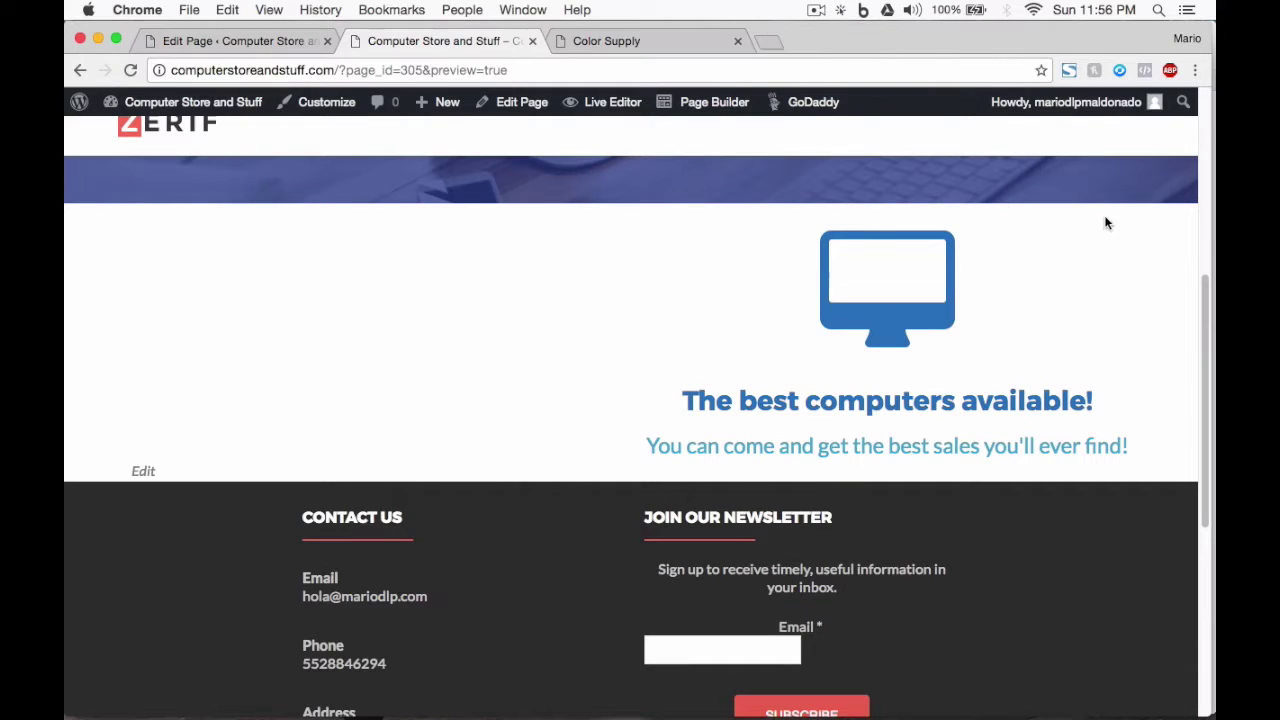
scroll(1018, 265, up, 4)
scroll(1018, 265, down, 1)
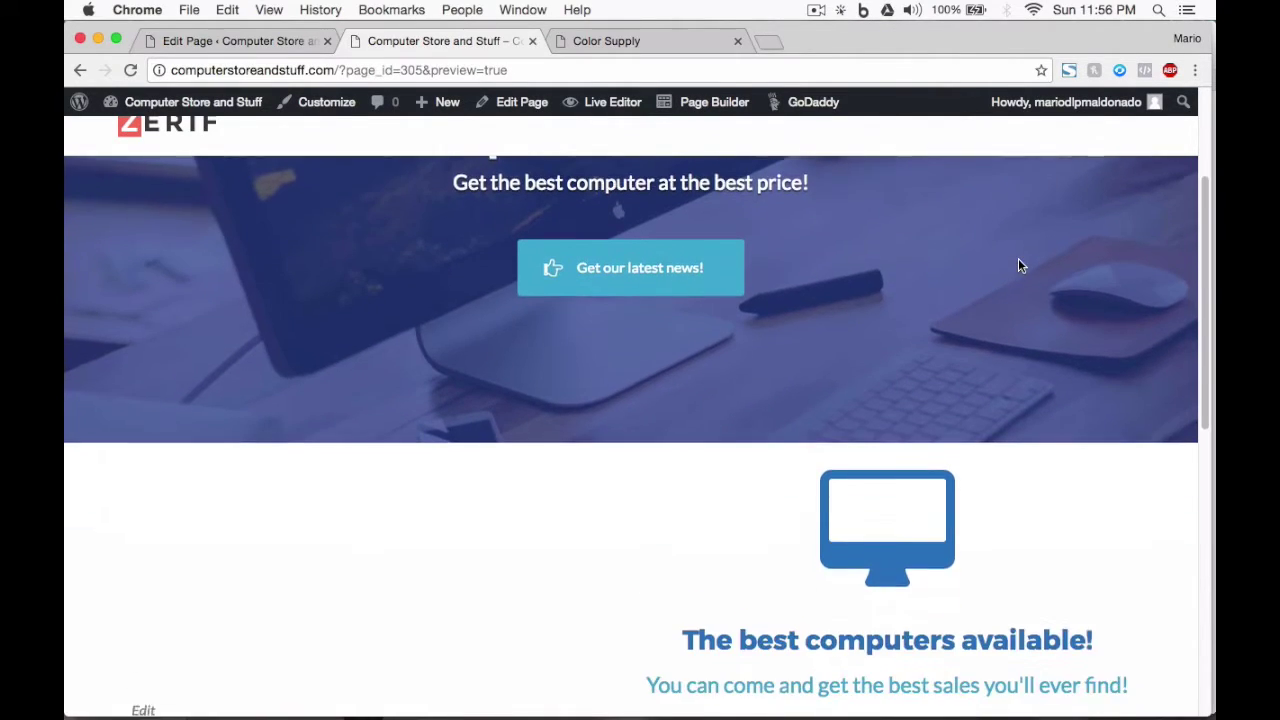
scroll(1018, 265, up, 4)
scroll(700, 289, down, 1)
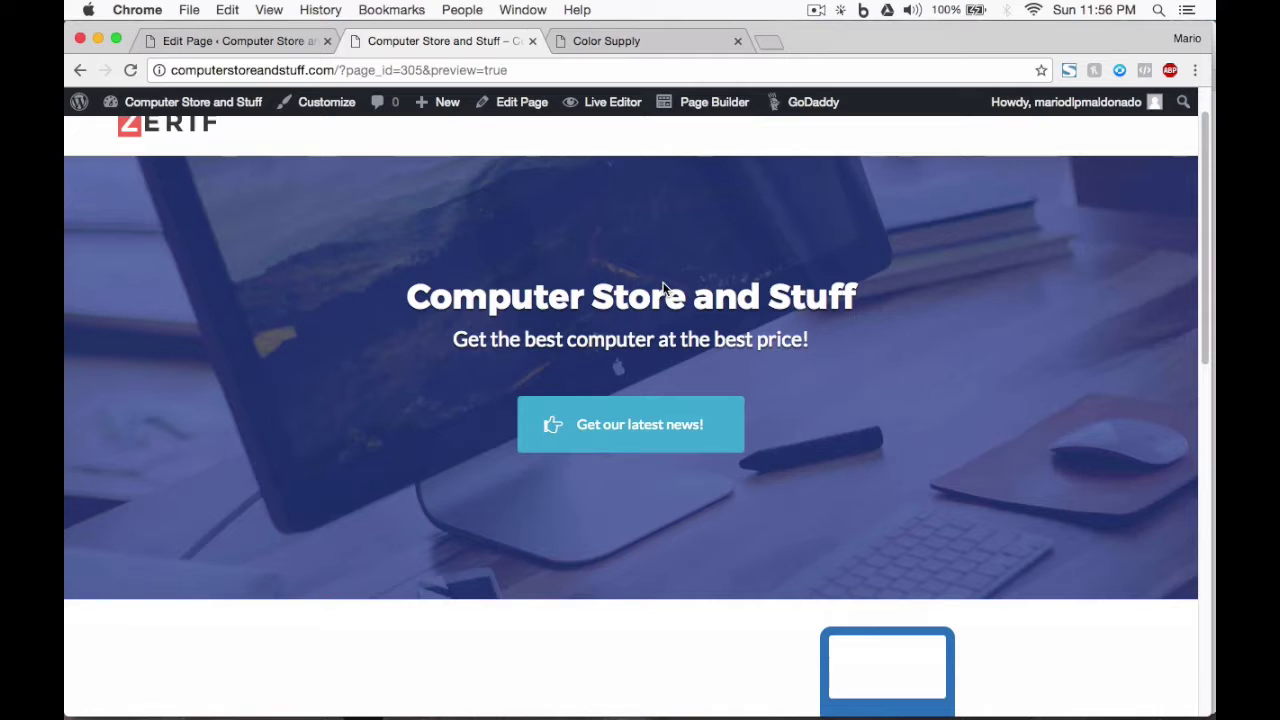
scroll(663, 289, down, 5)
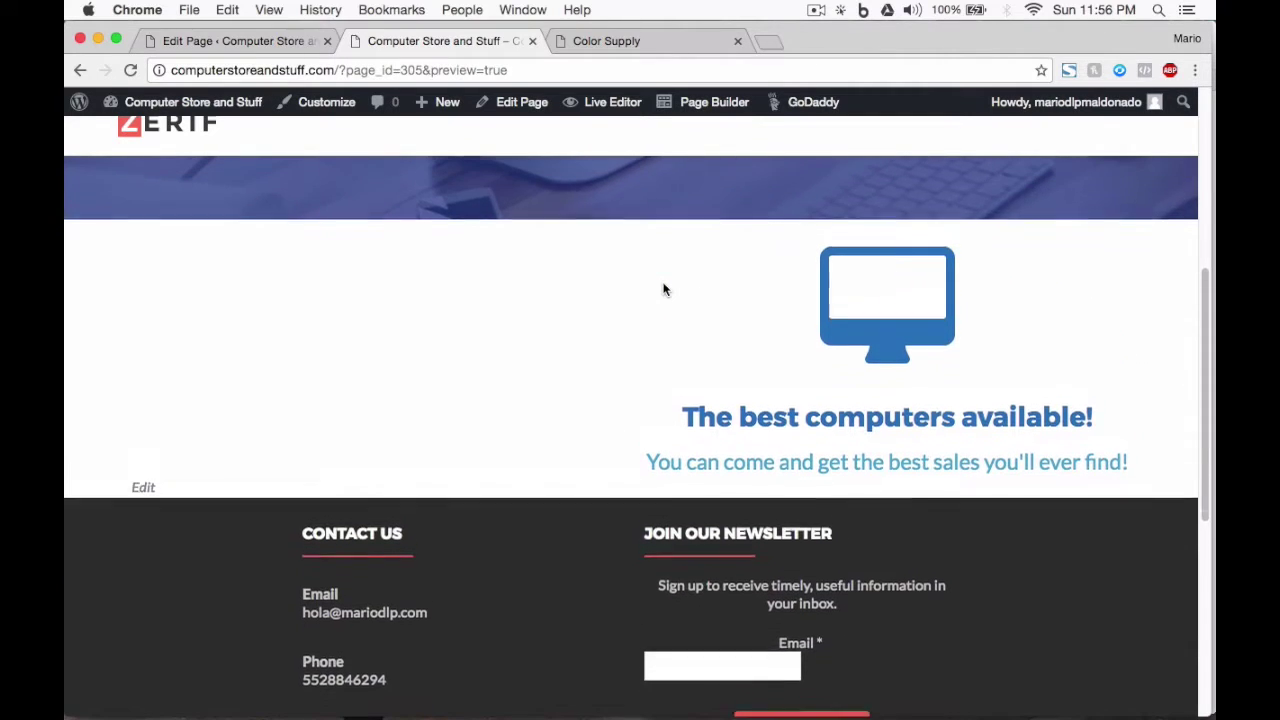
scroll(663, 289, up, 1)
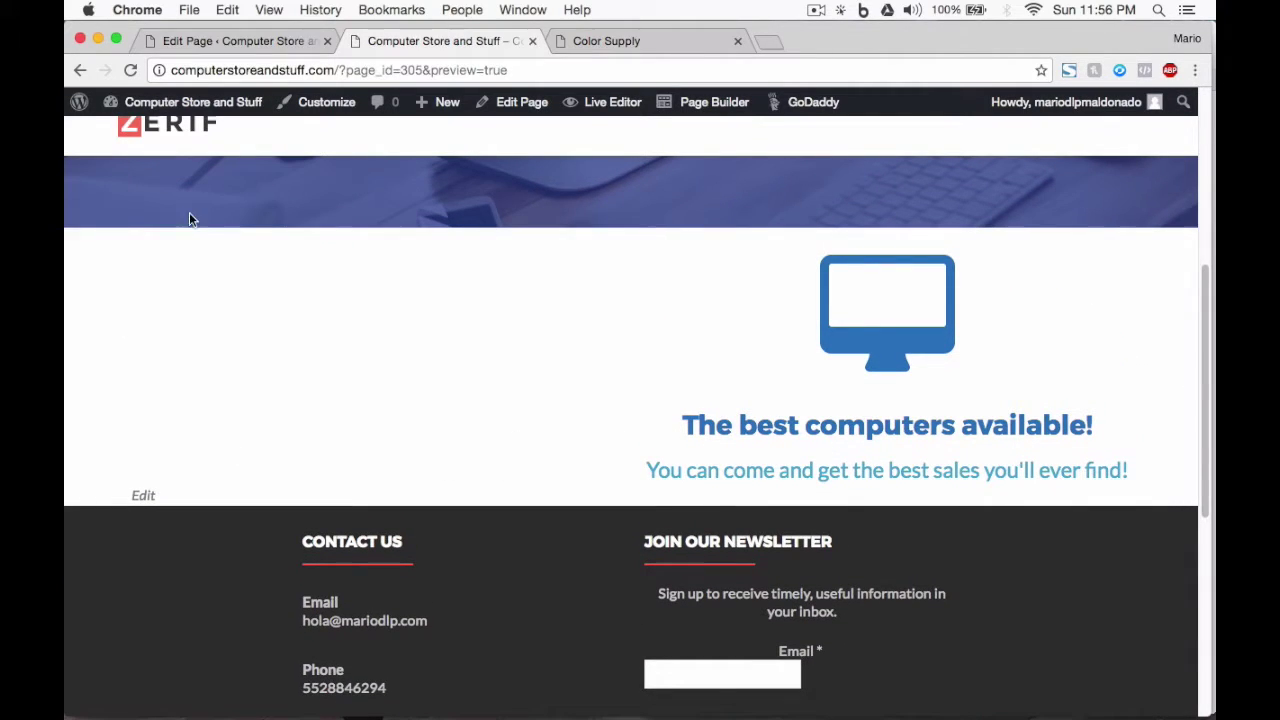
scroll(461, 256, up, 5)
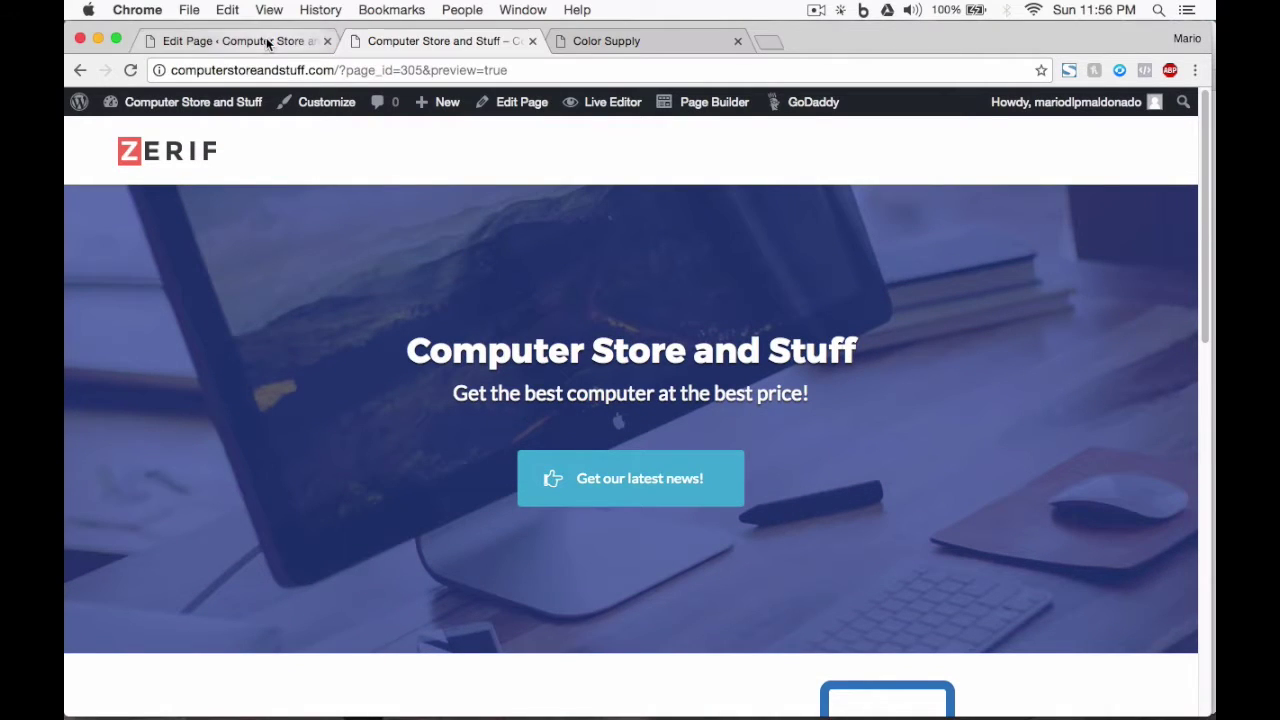
Step: Back in the page editor, duplicate the second row's icon and headline widgets and move the copies into the empty left column
click(267, 42)
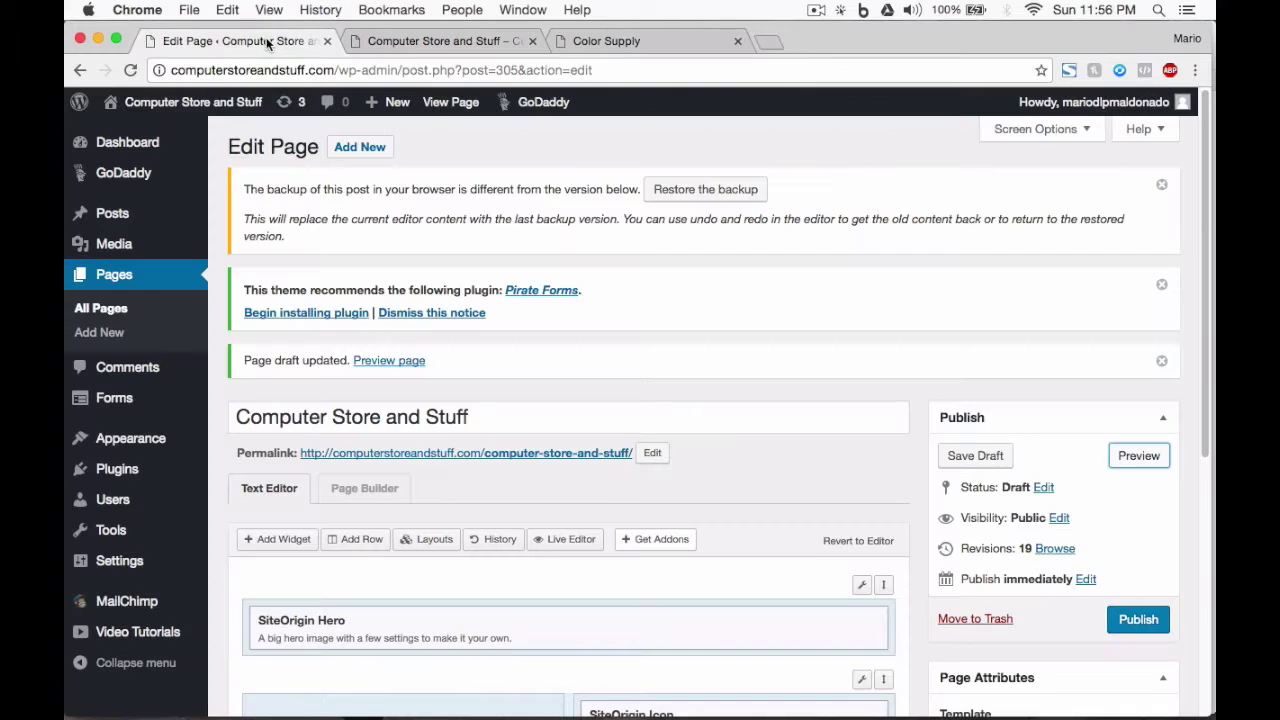
scroll(424, 443, down, 5)
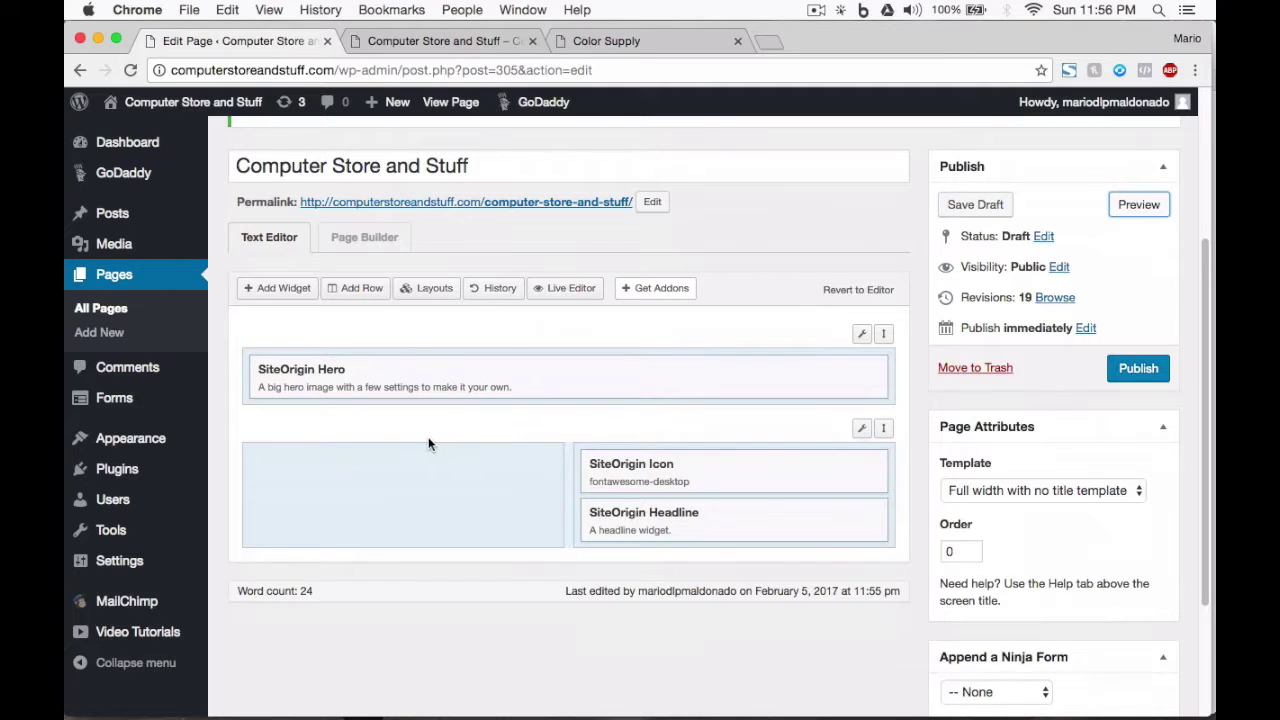
mouse_move(791, 477)
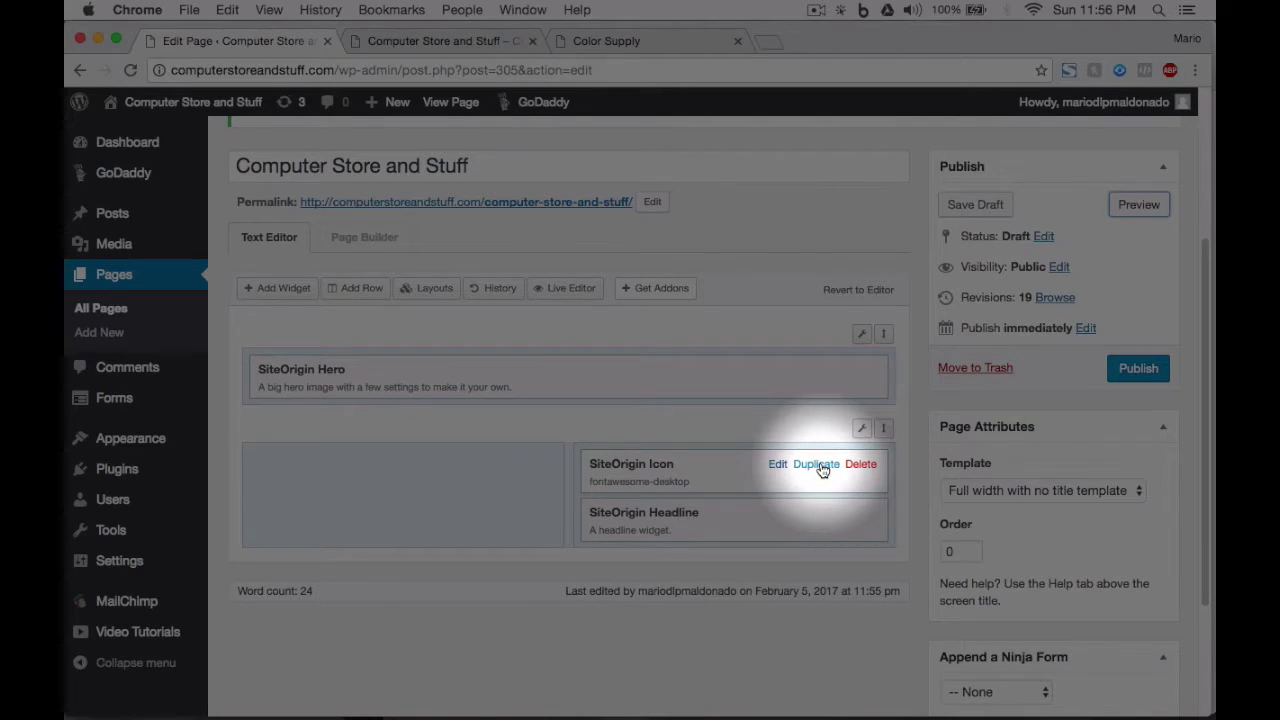
click(818, 467)
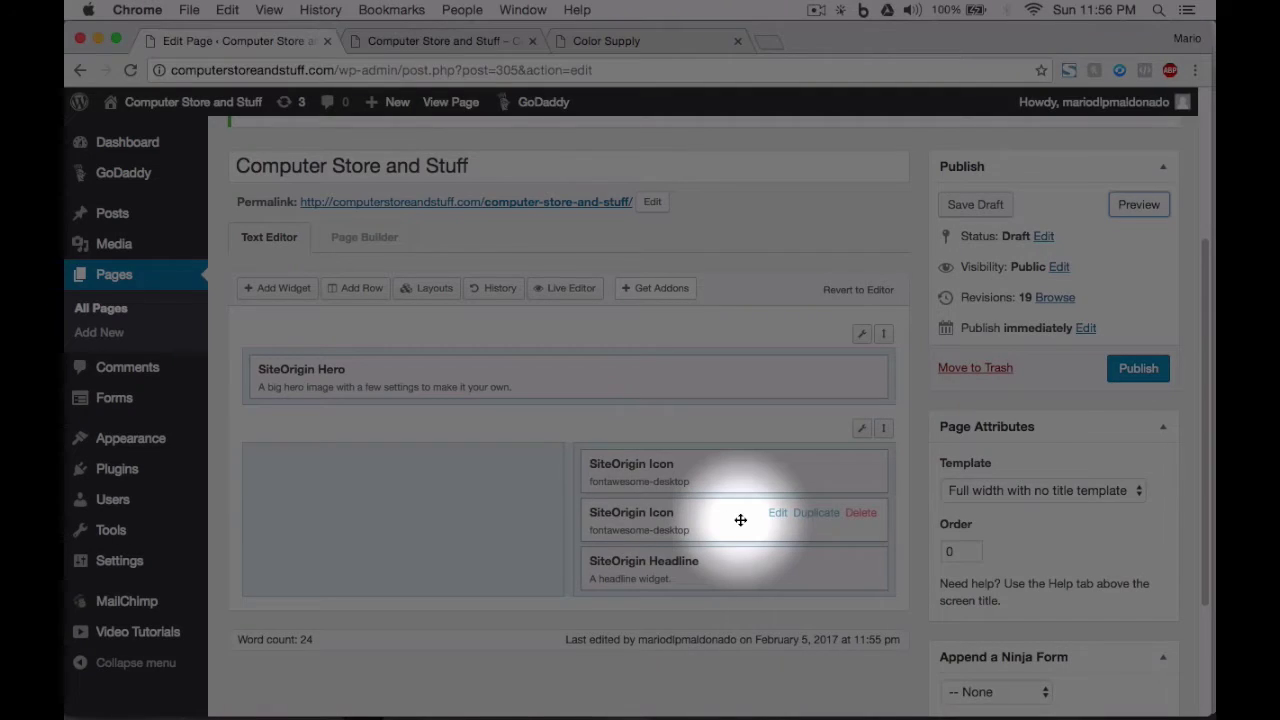
drag(740, 520, 575, 540)
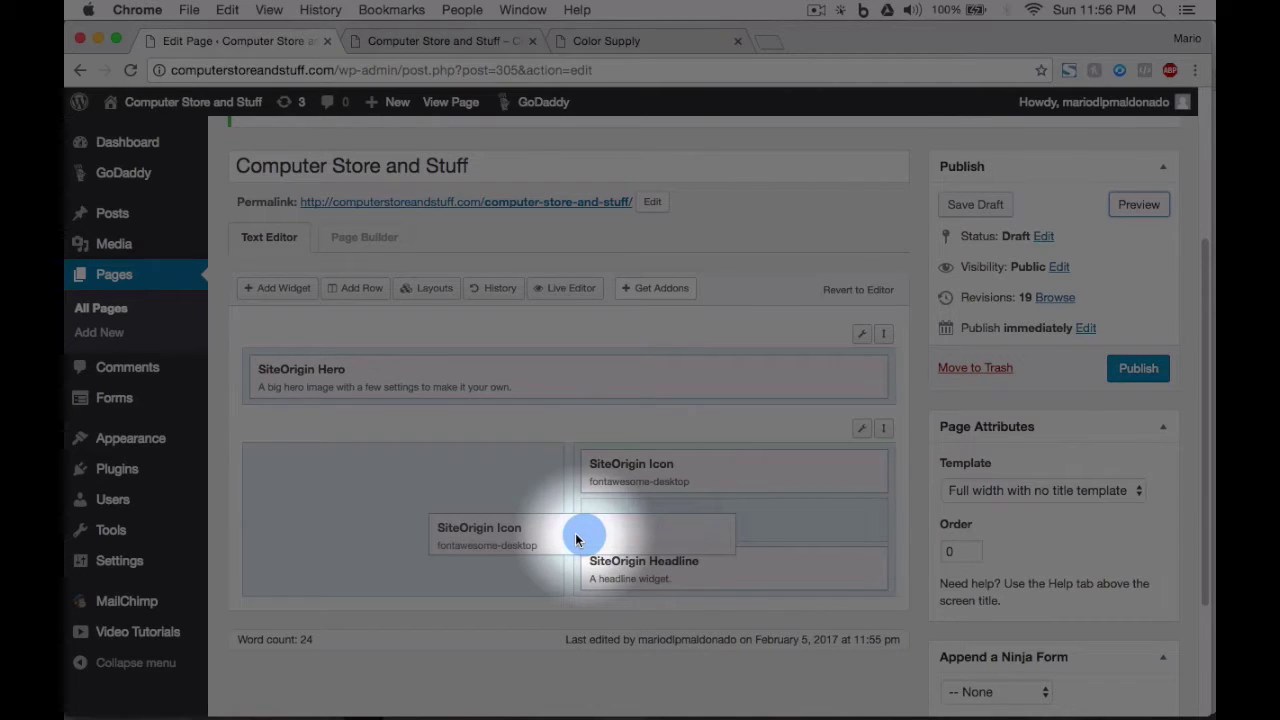
drag(575, 538, 497, 486)
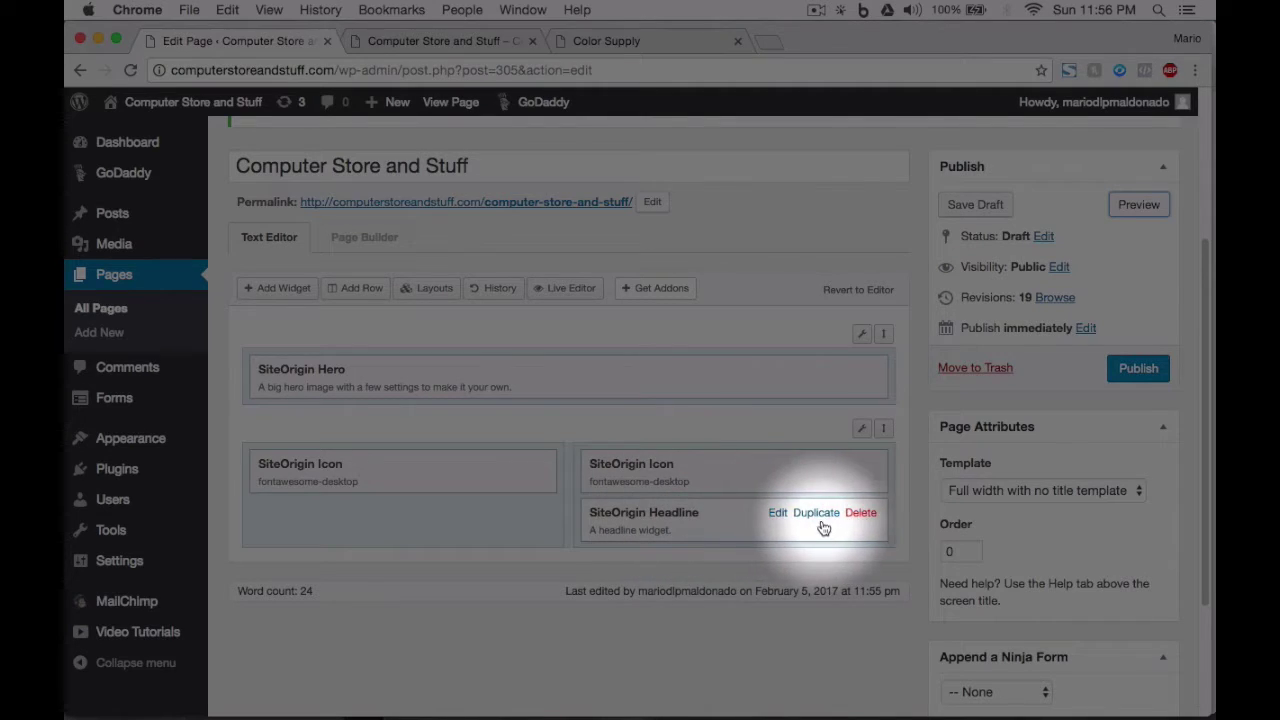
click(818, 513)
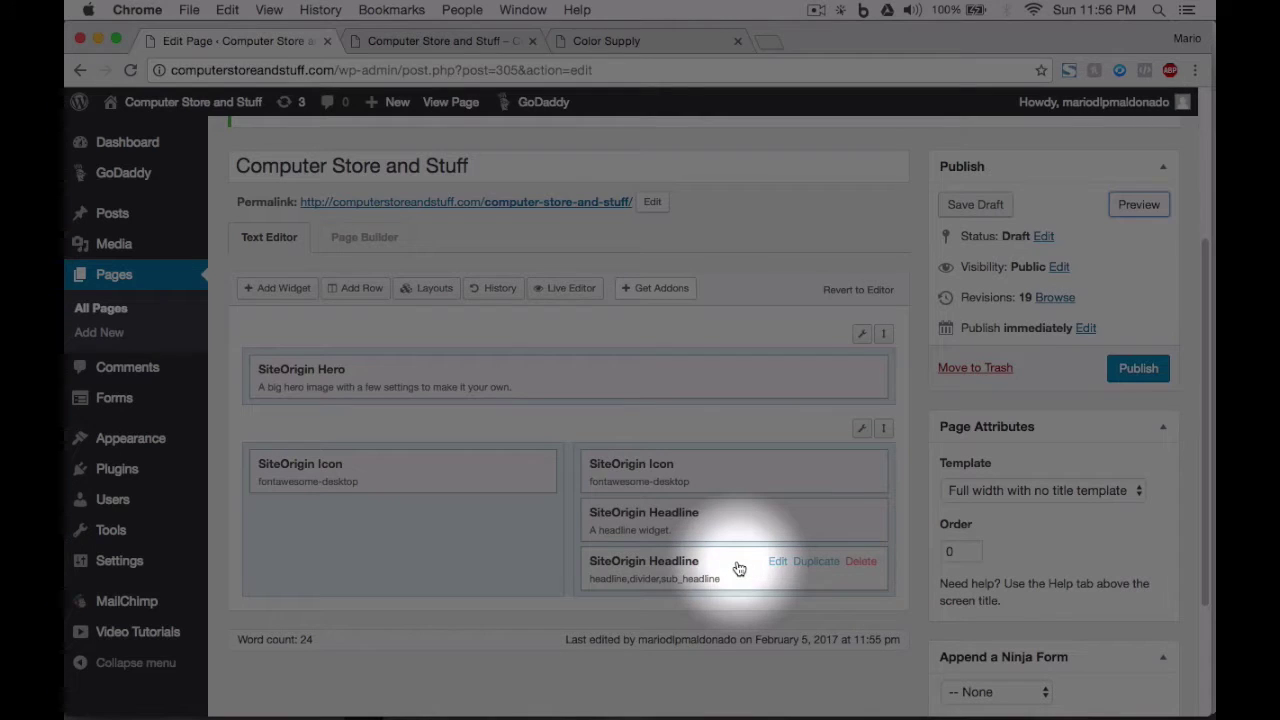
drag(738, 568, 398, 517)
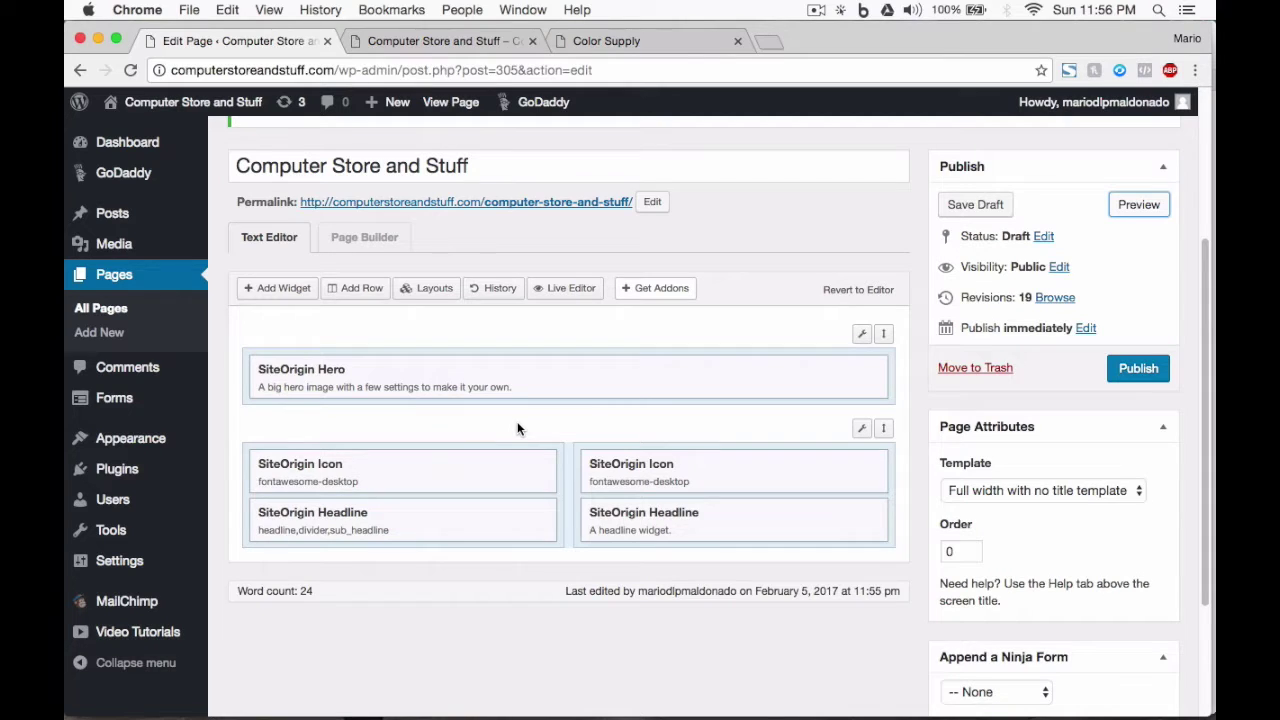
Step: Change the left column's icon from the desktop to the Font Awesome mobile icon and apply the widget
mouse_move(447, 466)
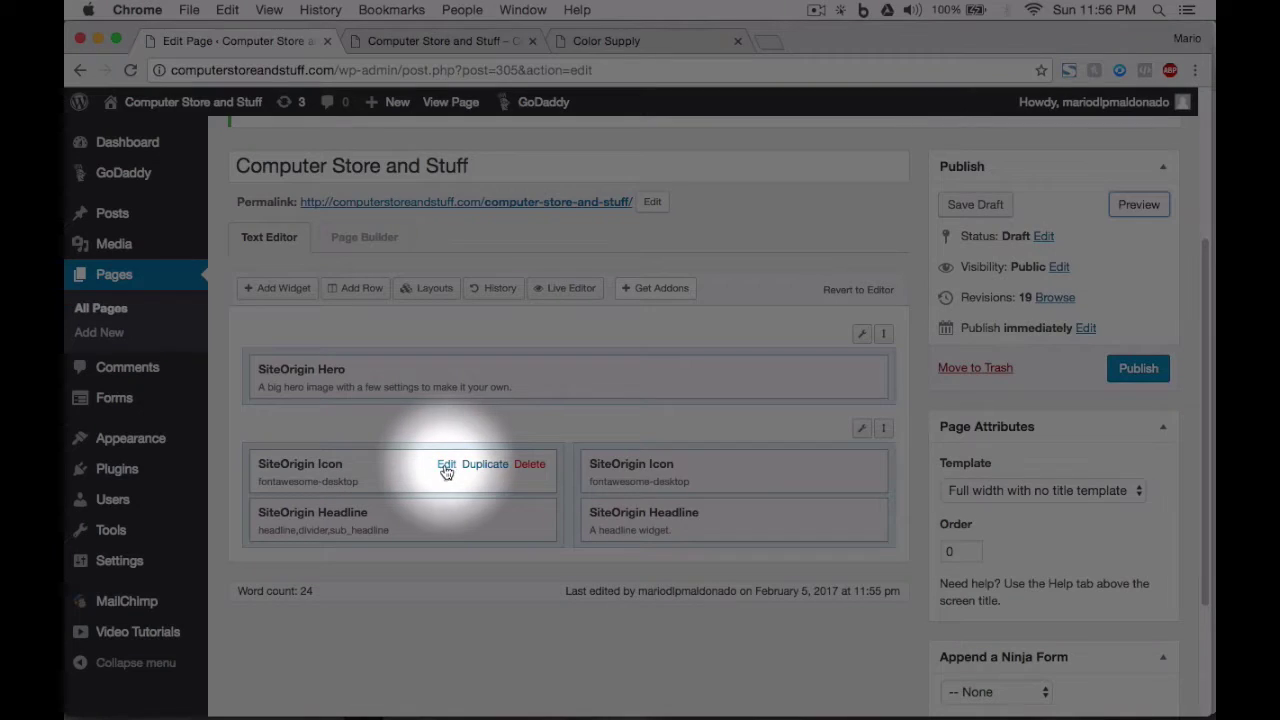
click(446, 466)
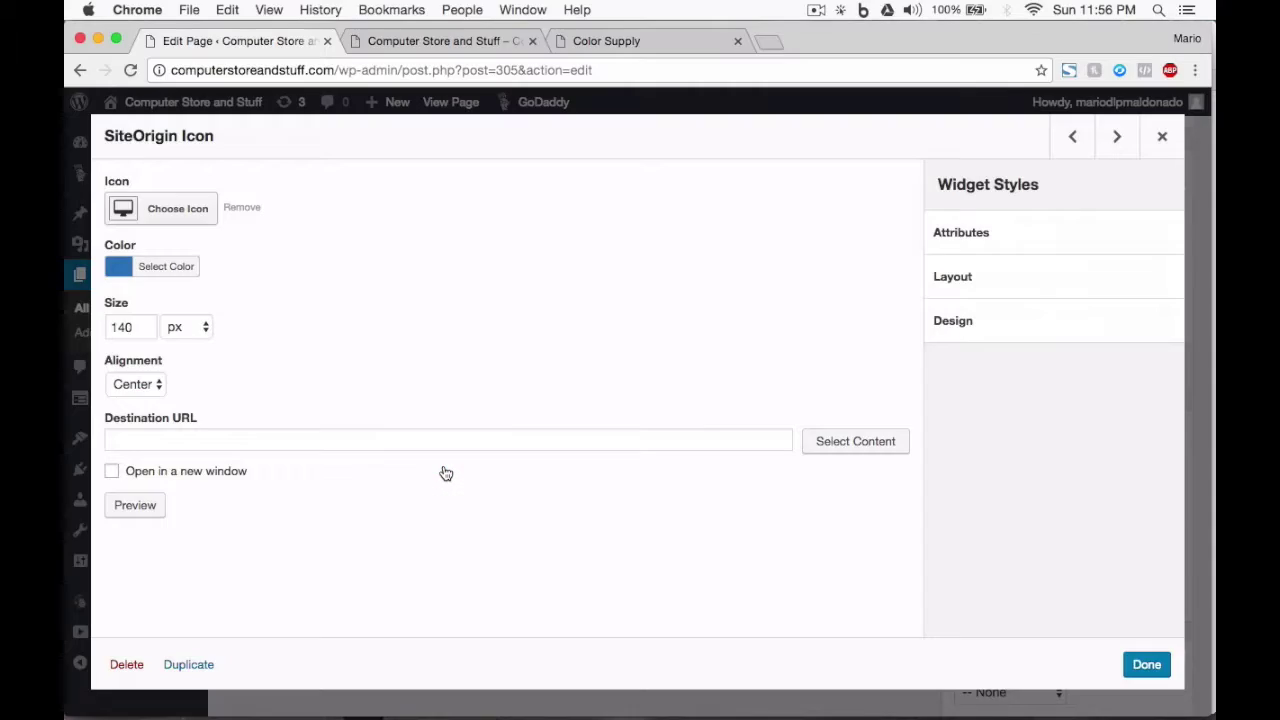
click(180, 210)
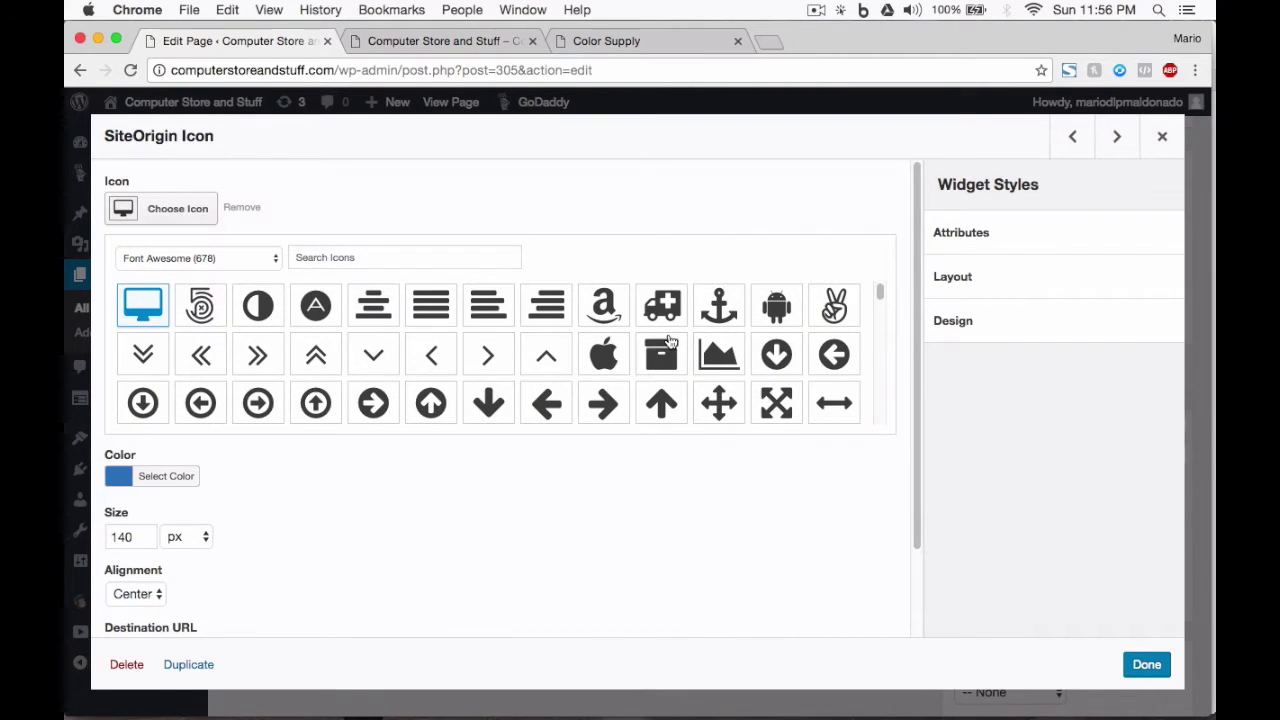
scroll(670, 343, down, 10)
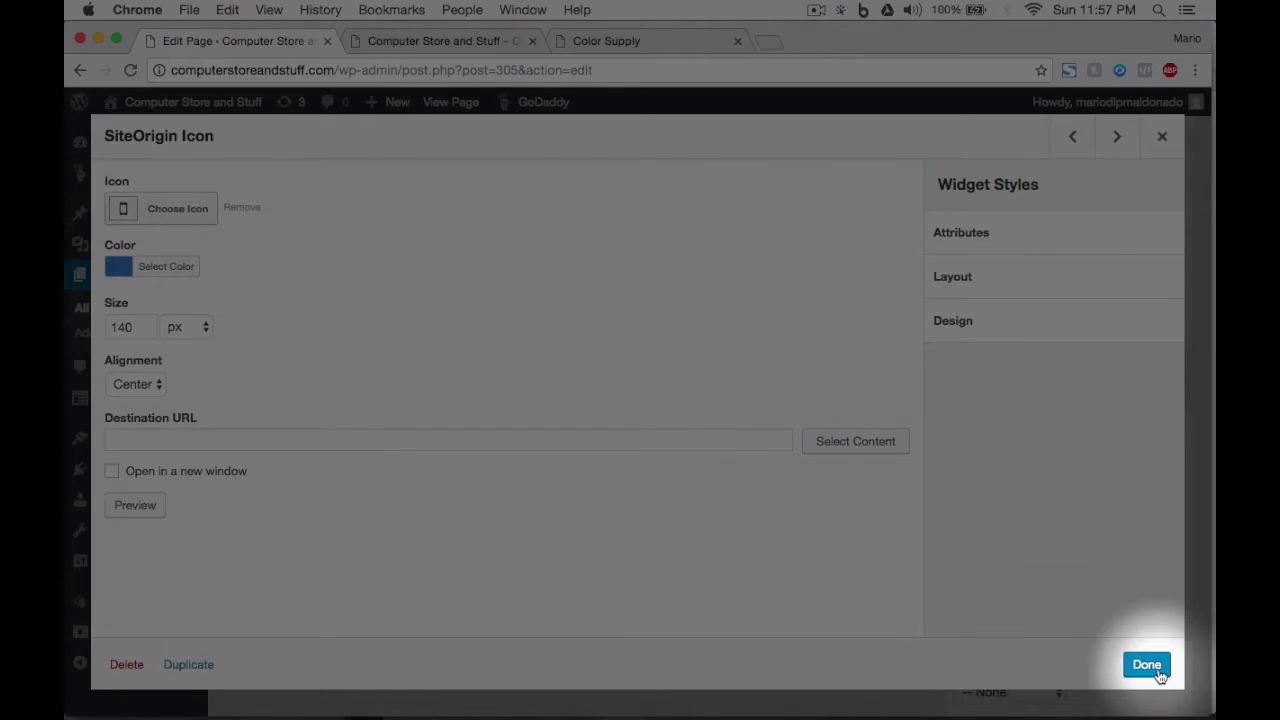
click(1158, 673)
Step: Set the left column headline widget's headline text to "Get the newest gadget in the market!"
click(446, 513)
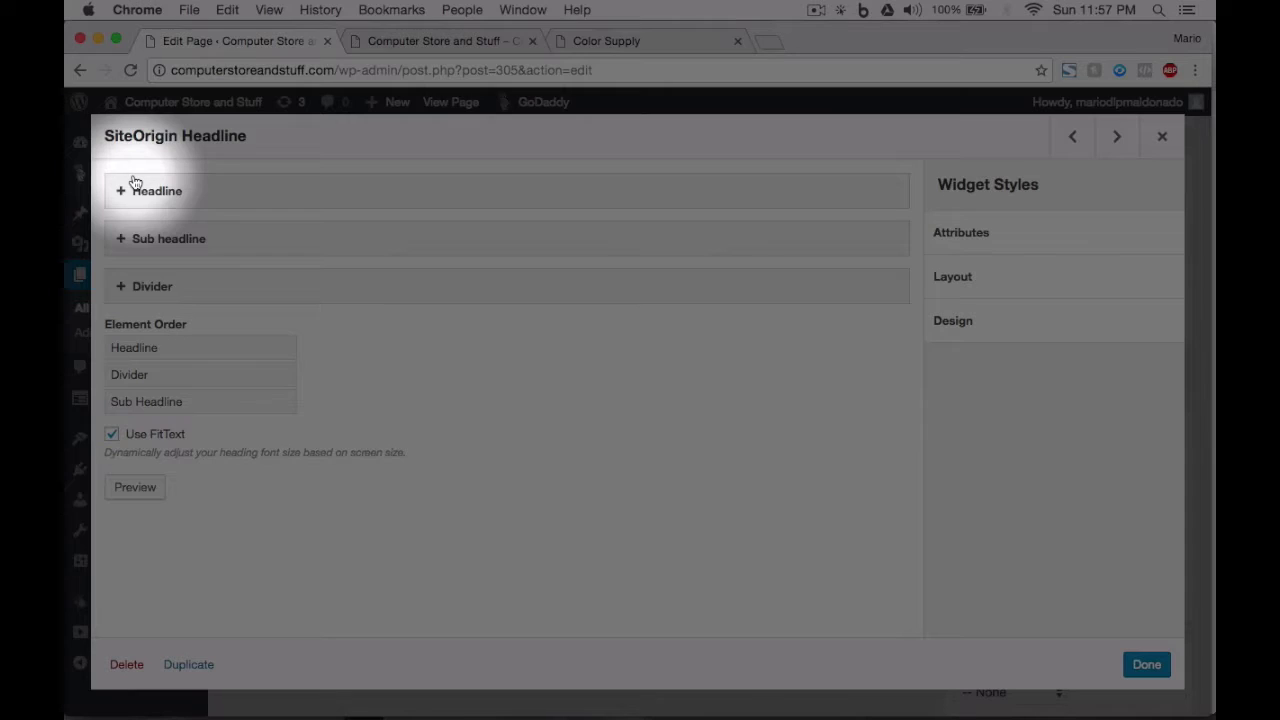
click(150, 190)
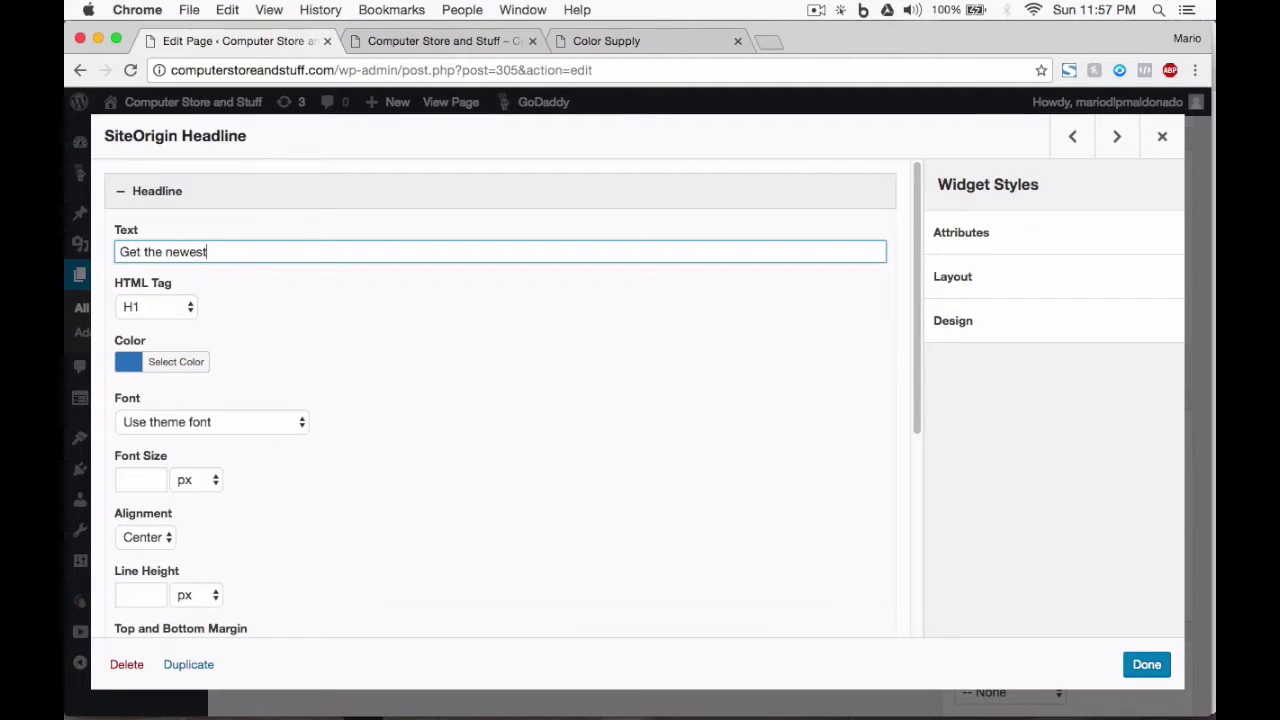
text(gadget availa)
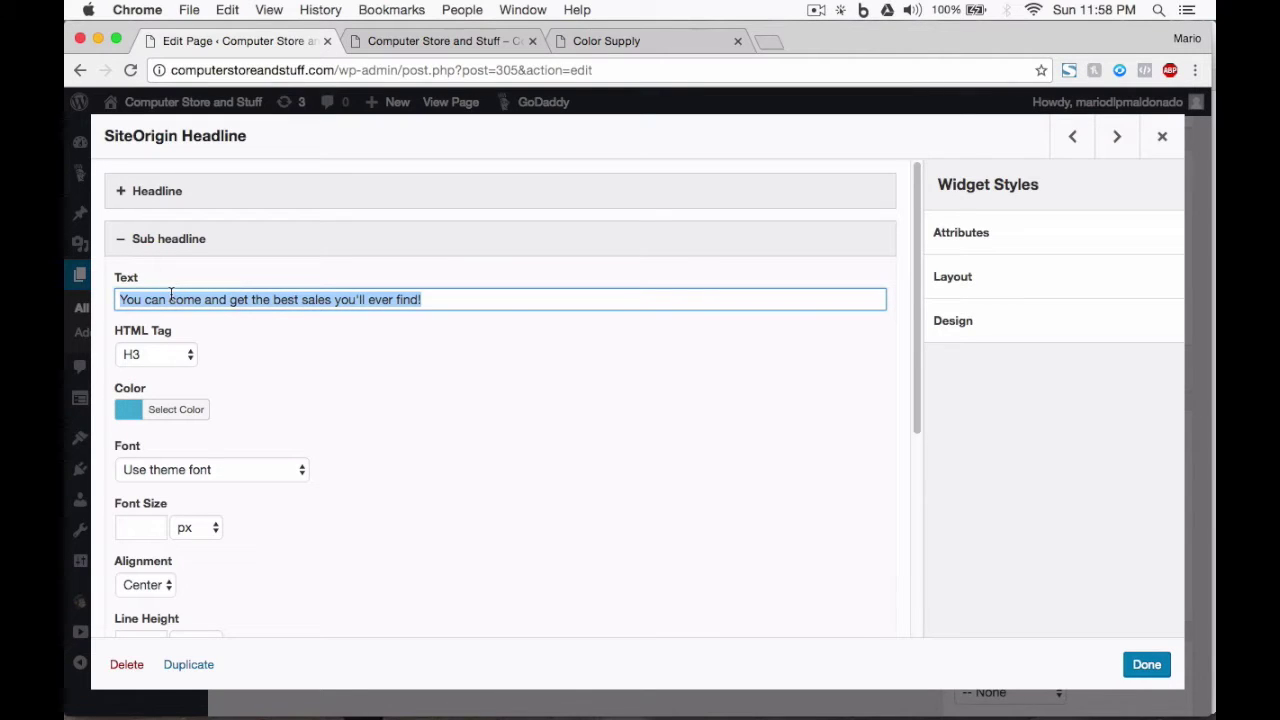
Step: Replace the sub headline text with "You'll get the best devices in the market at an amazing price!" and apply the headline widget
text(Yo)
key(BackSpace)
key(BackSpace)
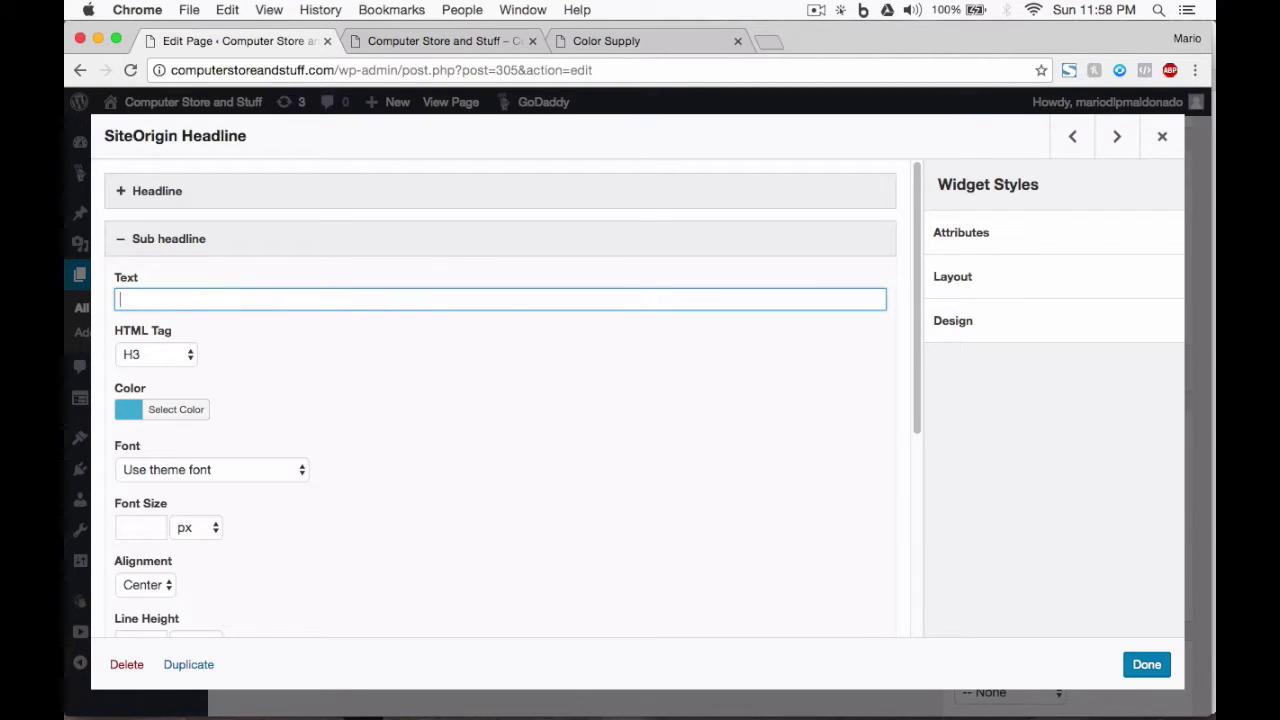
text(You'll get the best devices in the market at an amzzi)
key(BackSpace)
key(BackSpace)
key(BackSpace)
text(azing price!)
click(171, 246)
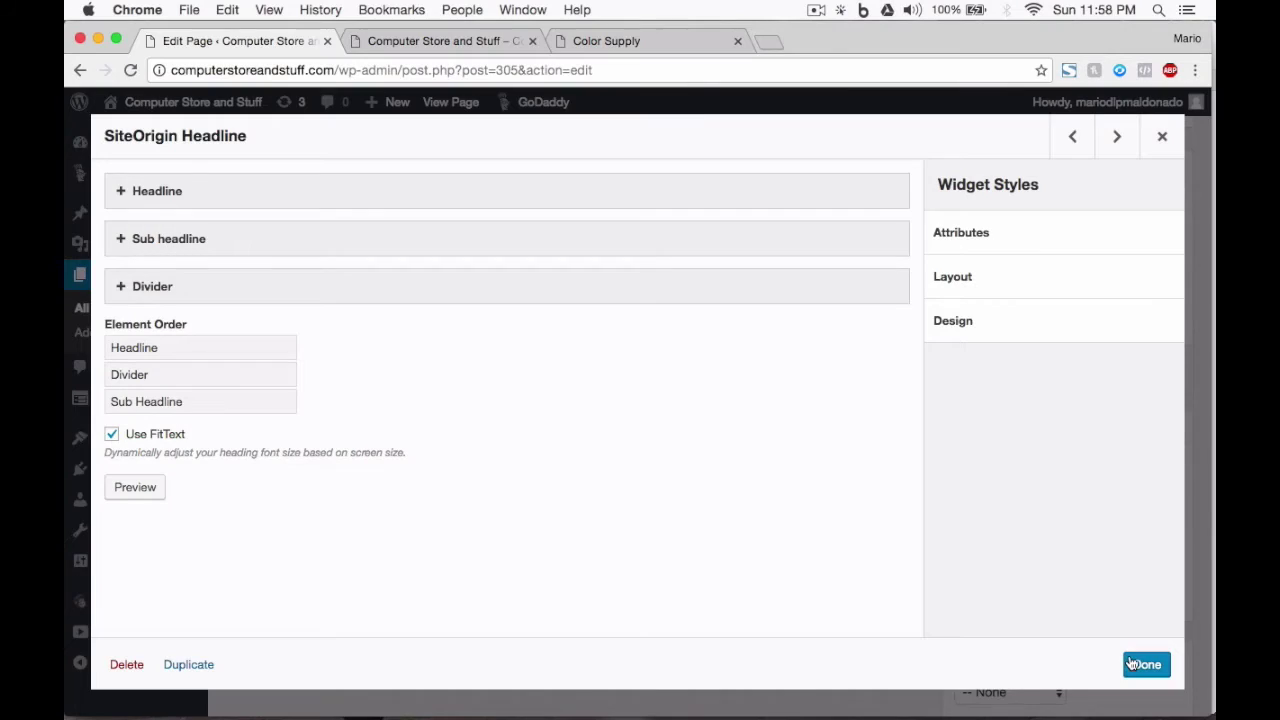
click(1140, 664)
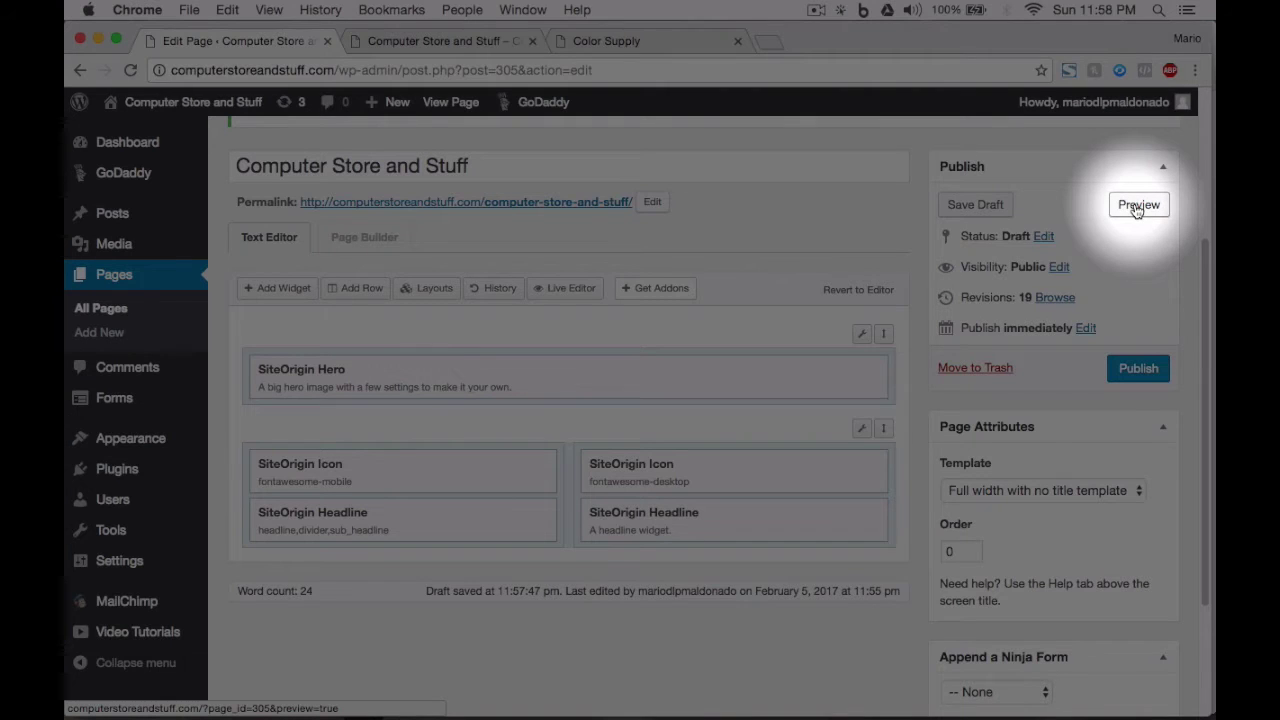
Step: Preview the page and compare the icons, headlines and sub headlines of the second row's two columns
click(1138, 205)
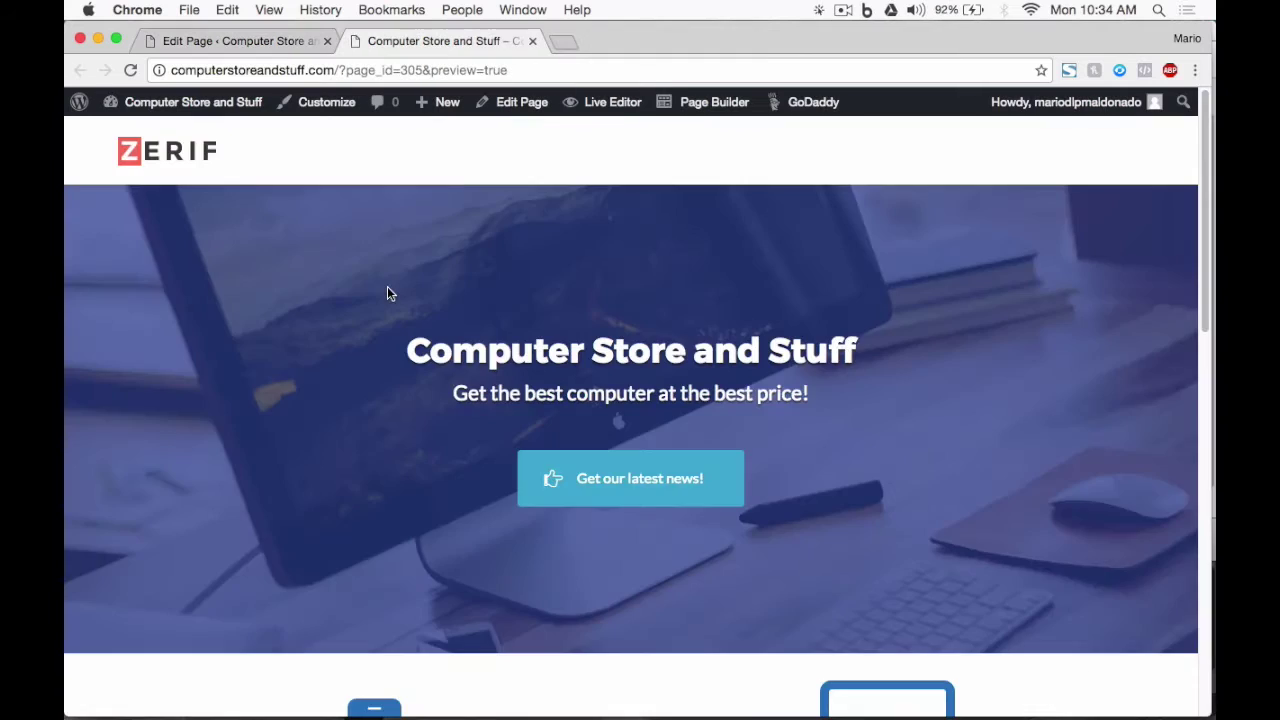
scroll(389, 292, down, 5)
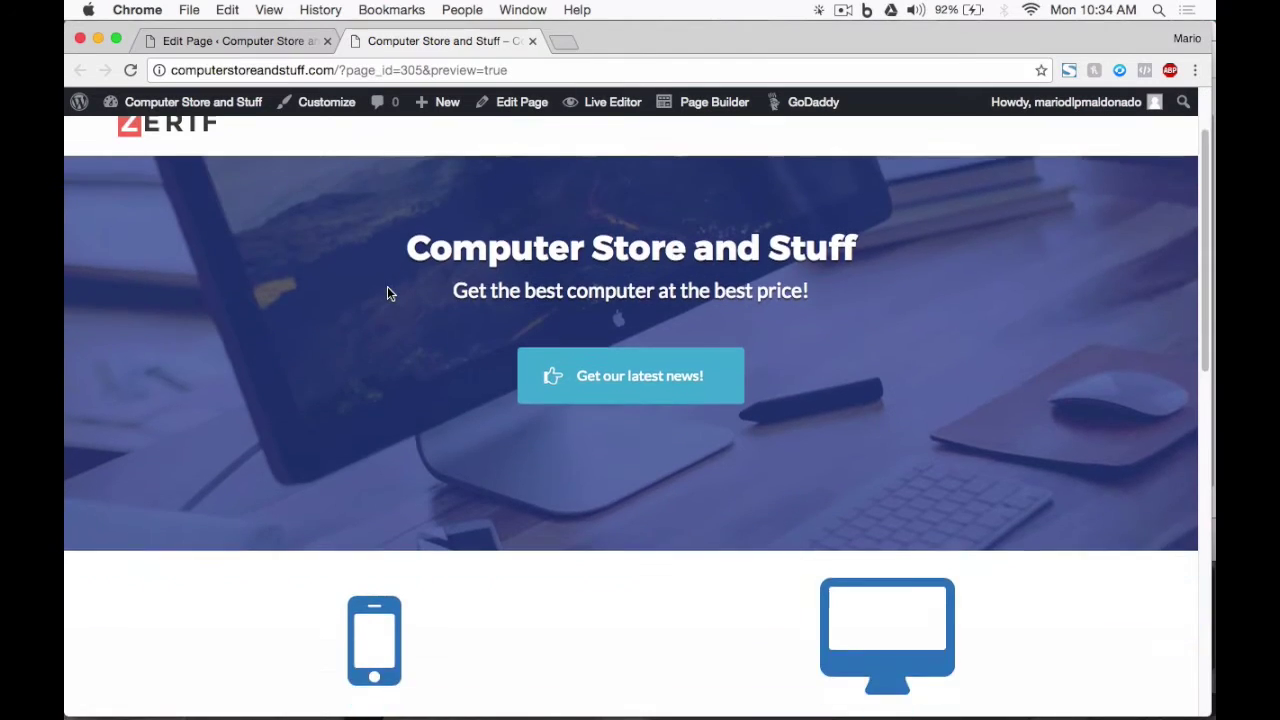
scroll(388, 292, up, 1)
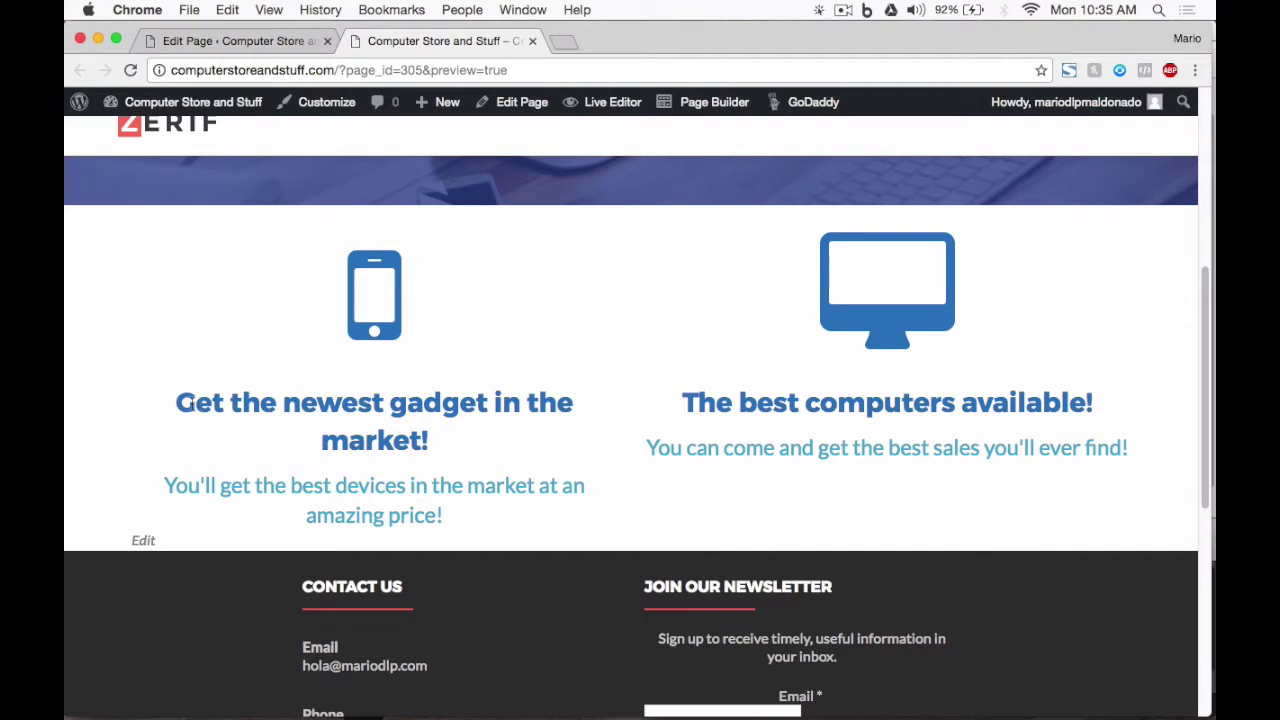
drag(175, 401, 503, 446)
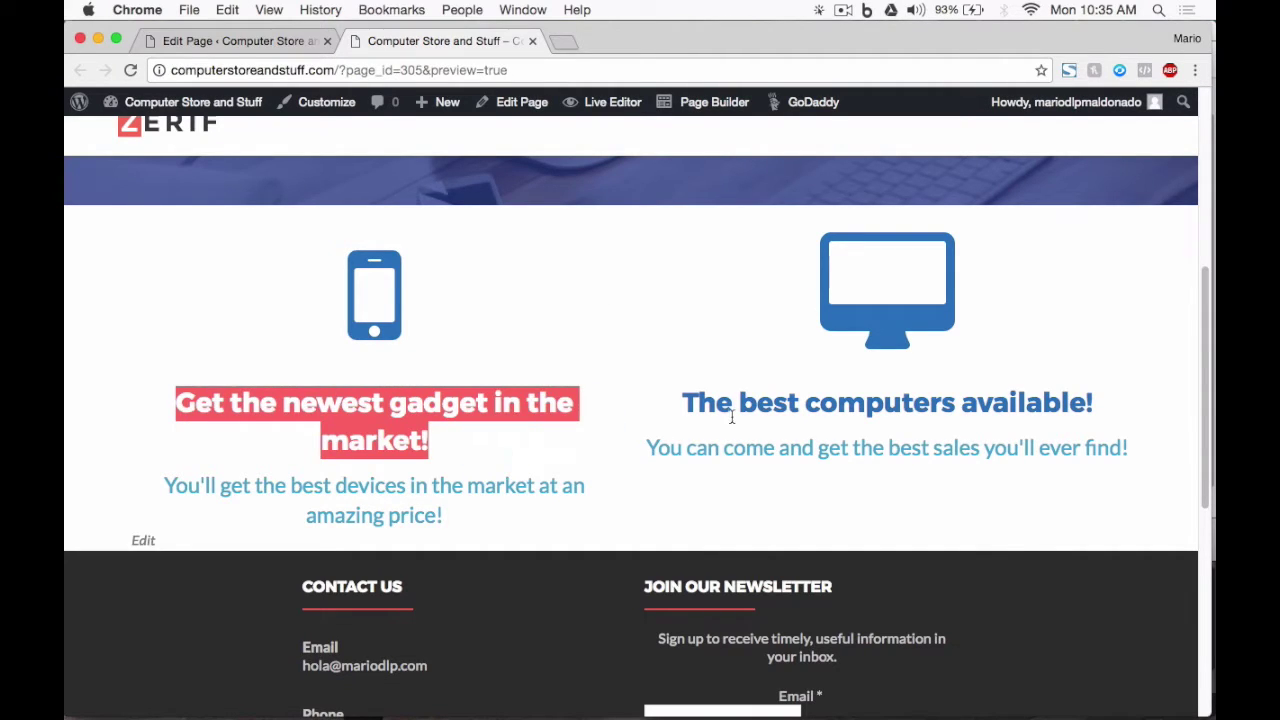
drag(680, 402, 1143, 414)
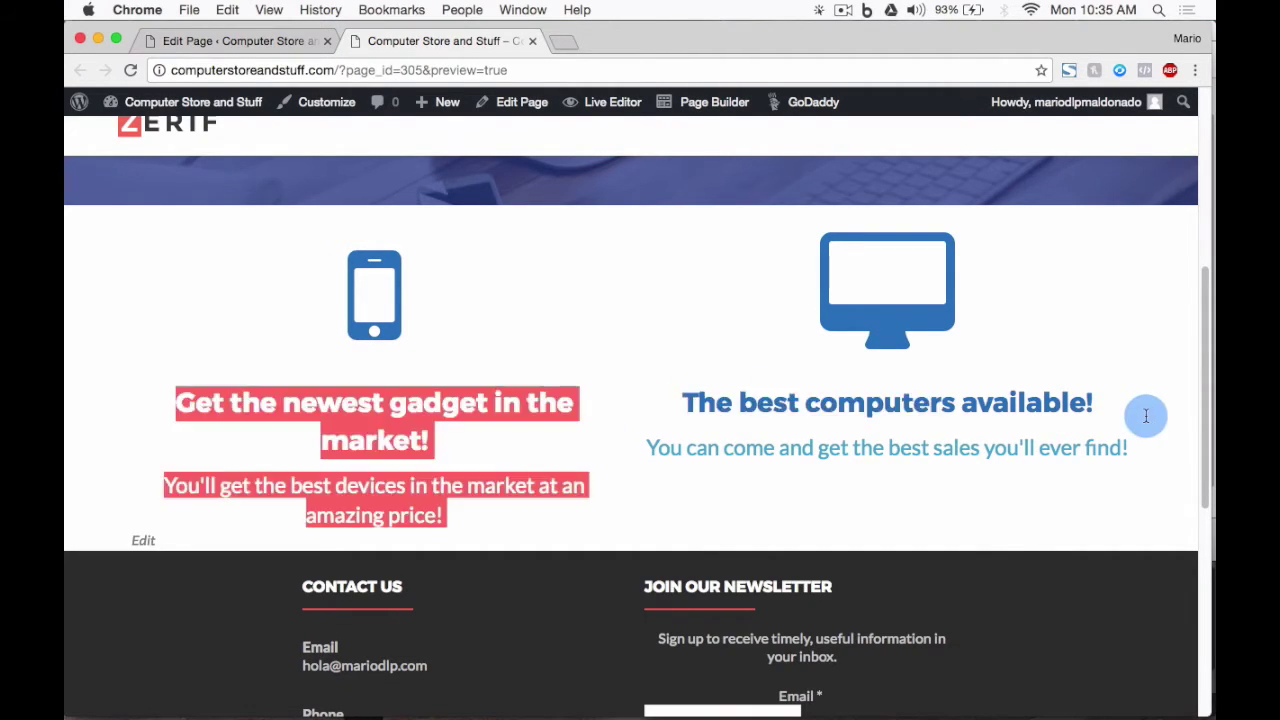
click(840, 437)
scroll(445, 343, up, 5)
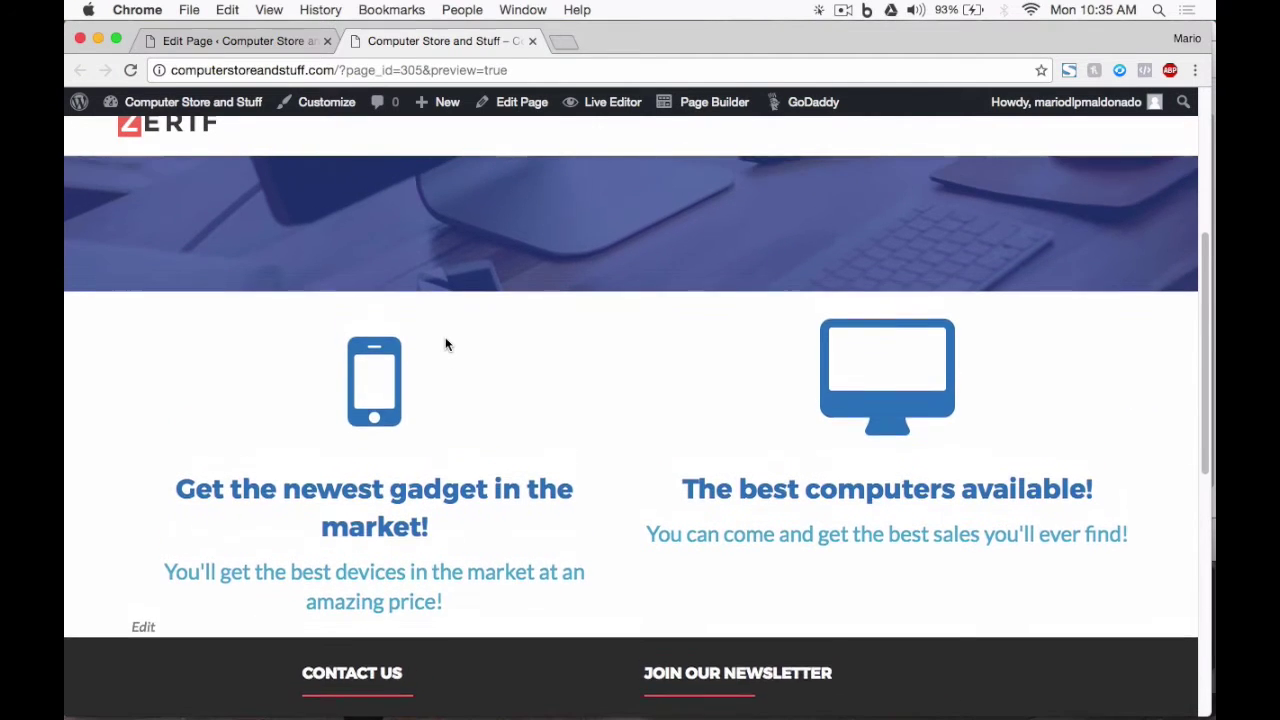
scroll(445, 343, down, 6)
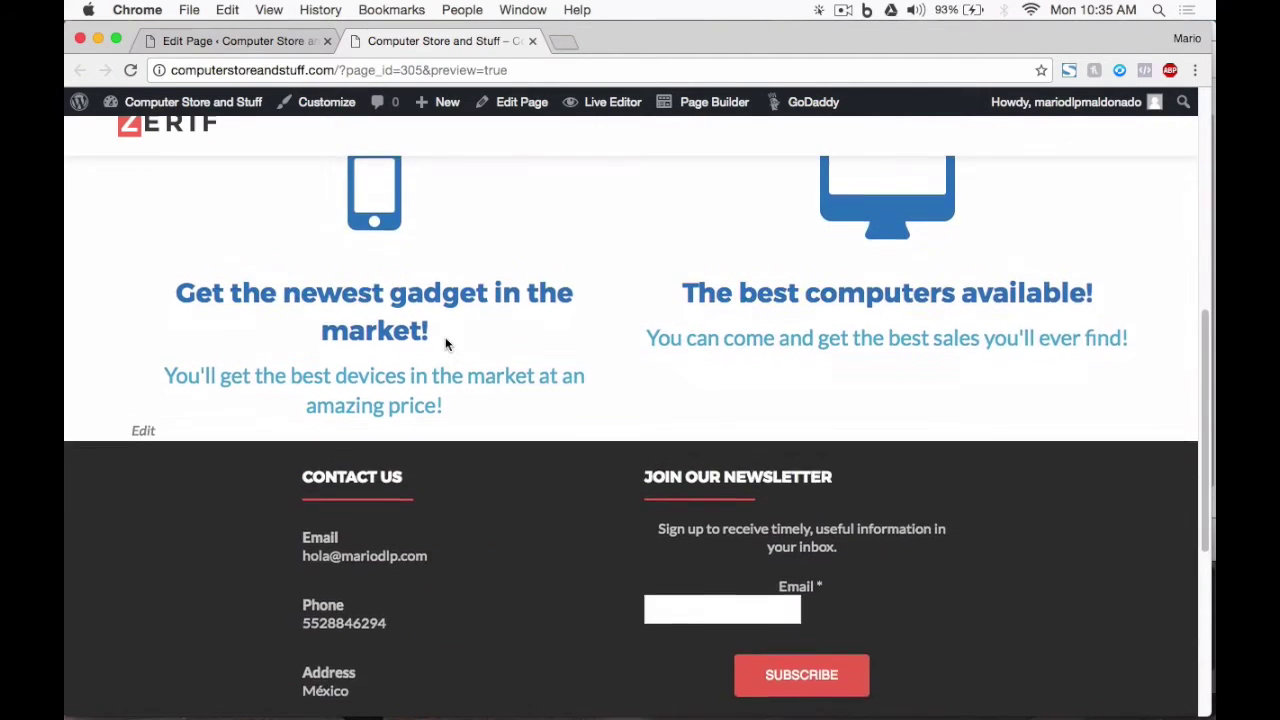
scroll(443, 330, up, 1)
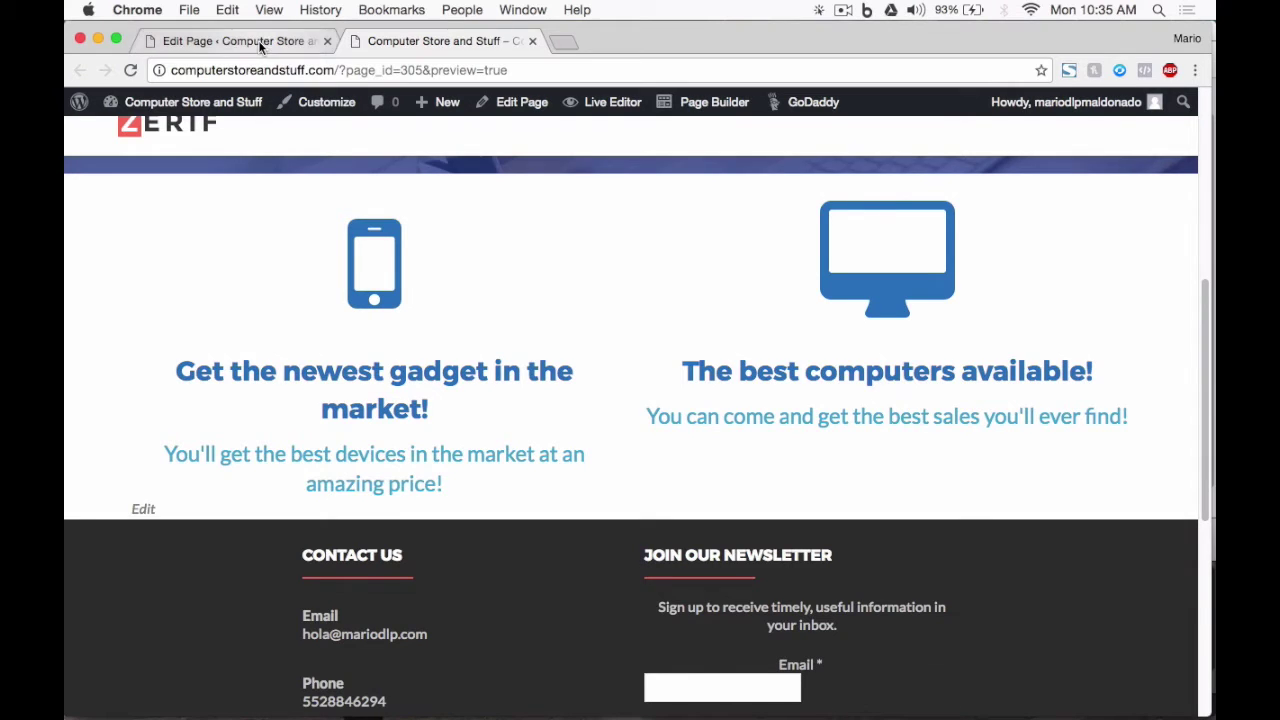
scroll(332, 224, up, 1)
scroll(332, 224, up, 6)
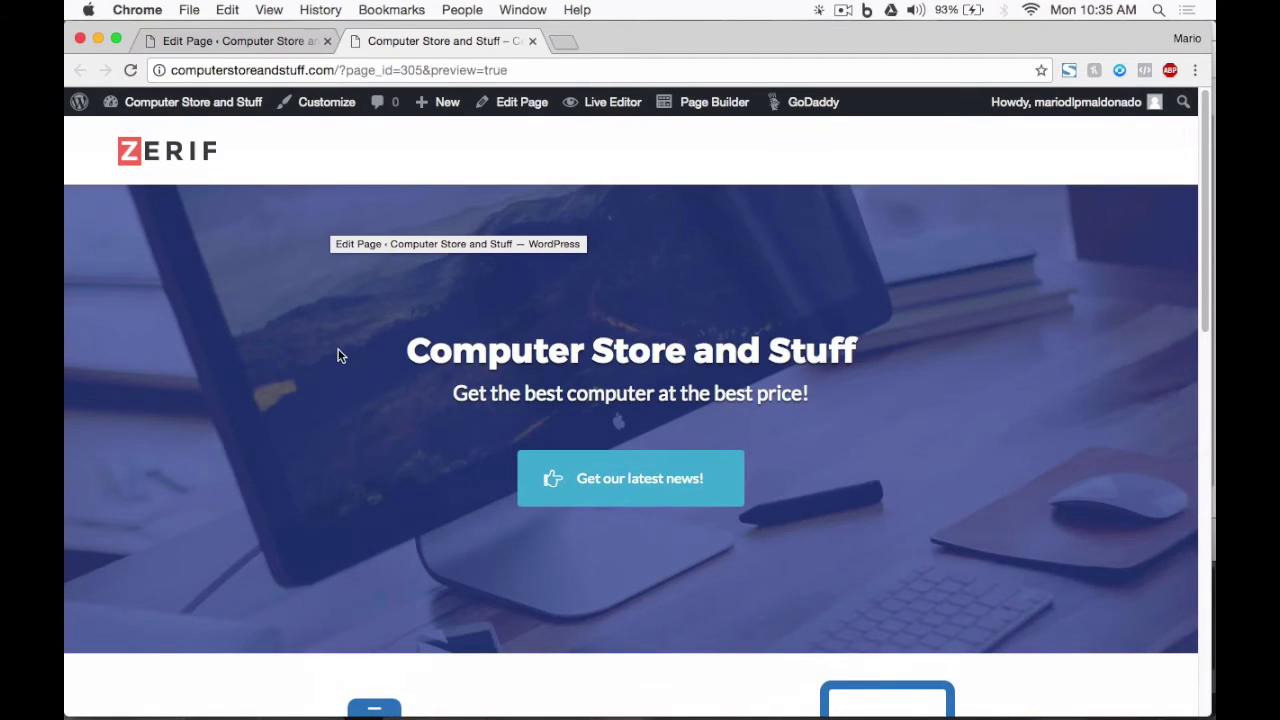
scroll(337, 354, down, 5)
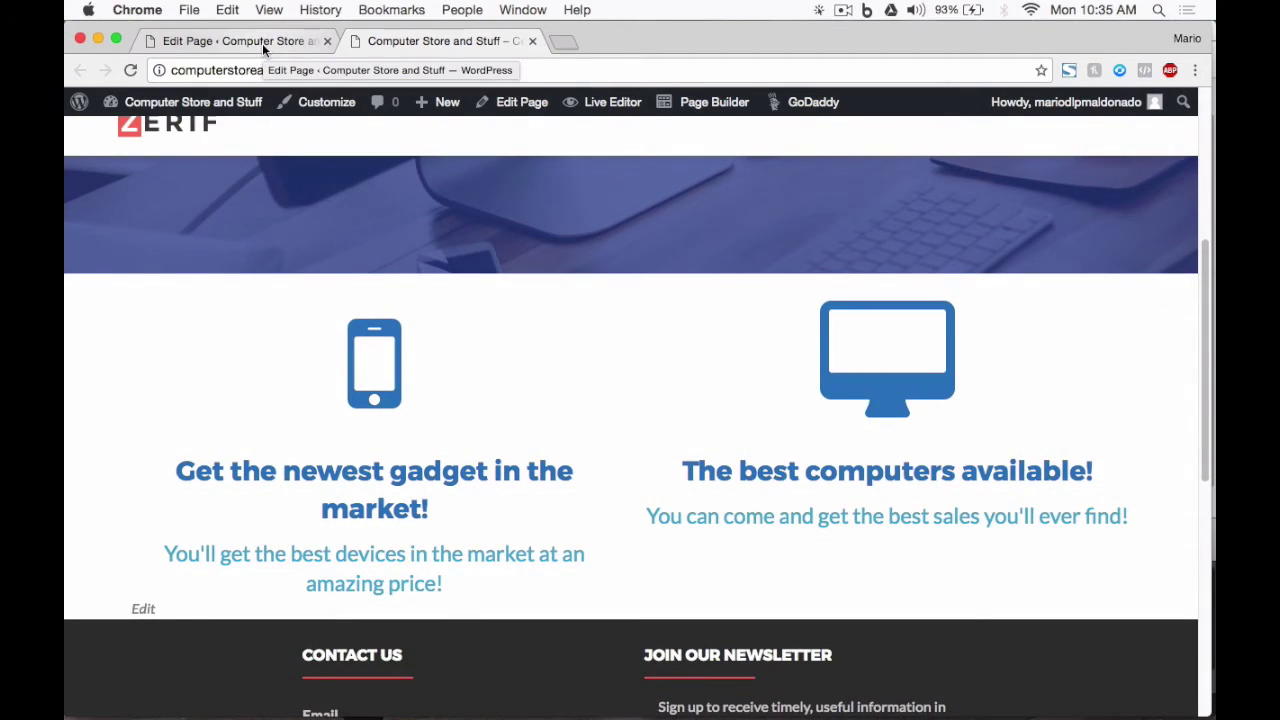
Step: Reopen the left column's headline widget in the page editor and remove "in the market!" from its headline text
click(262, 43)
click(443, 517)
key(Escape)
click(471, 206)
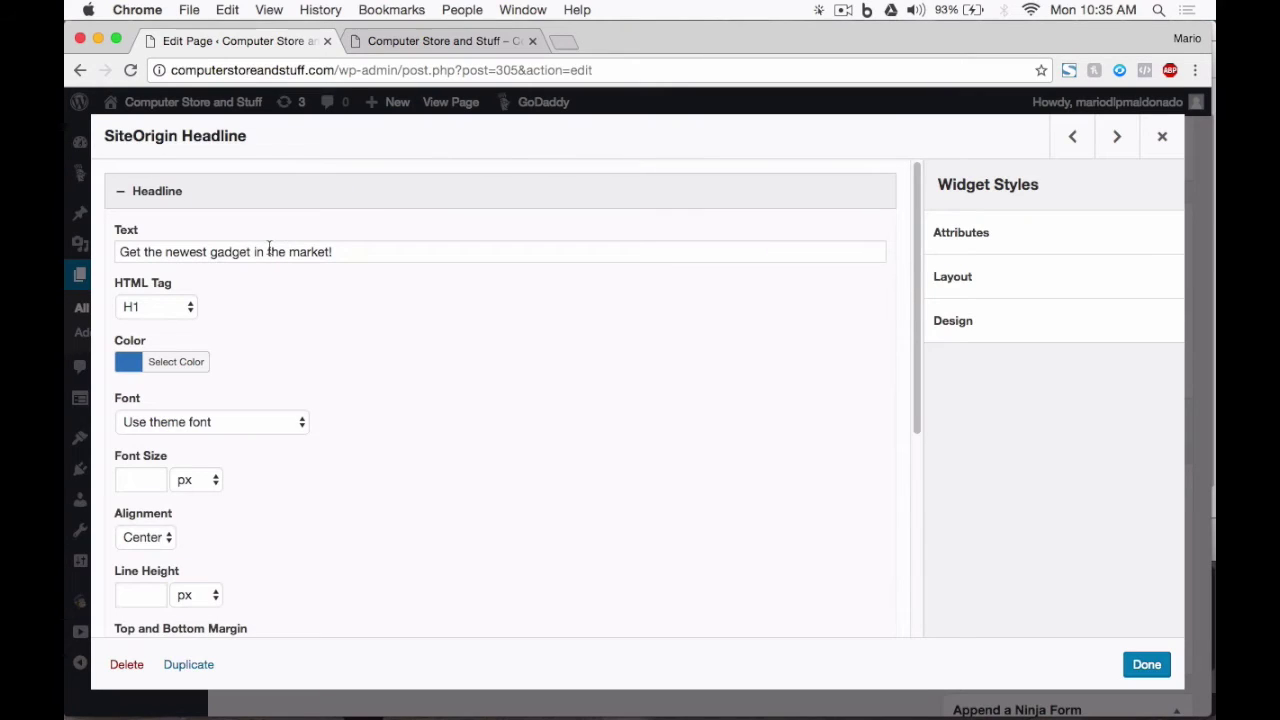
drag(251, 252, 427, 251)
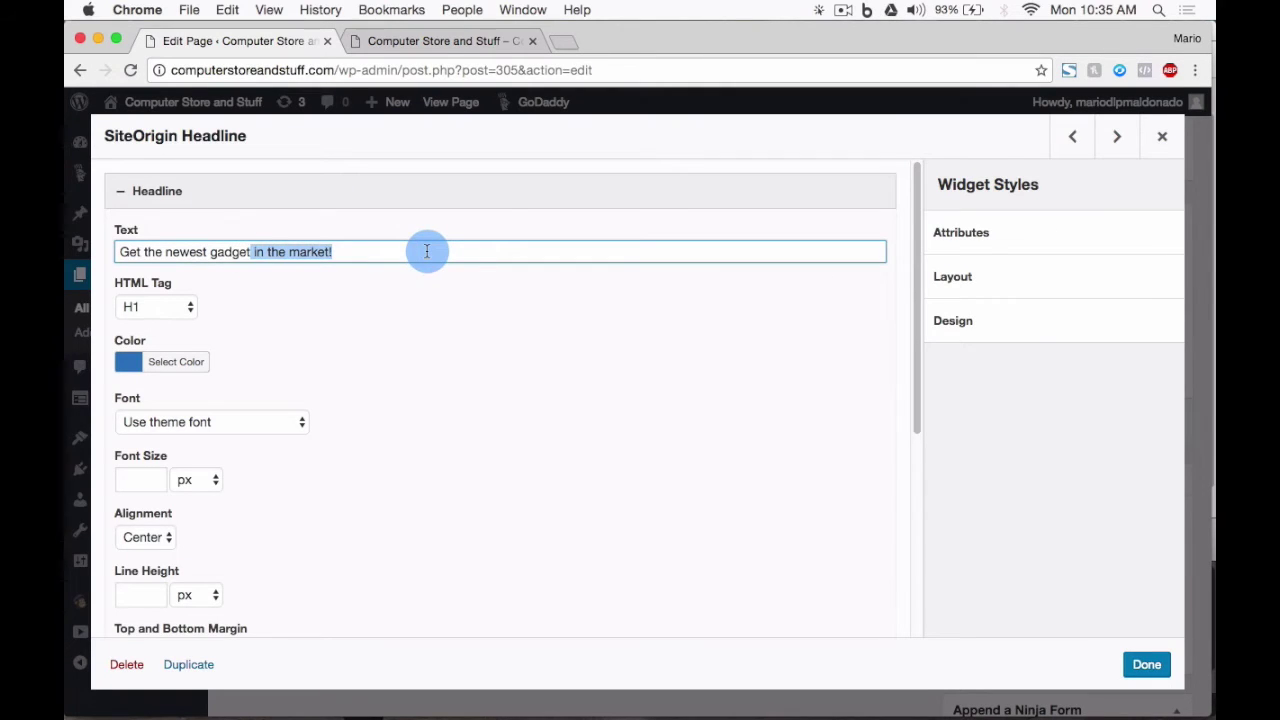
key(BackSpace)
click(226, 199)
Step: Replace the left column's sub headline text with "Get the best prices in the market" and apply the widget
click(194, 240)
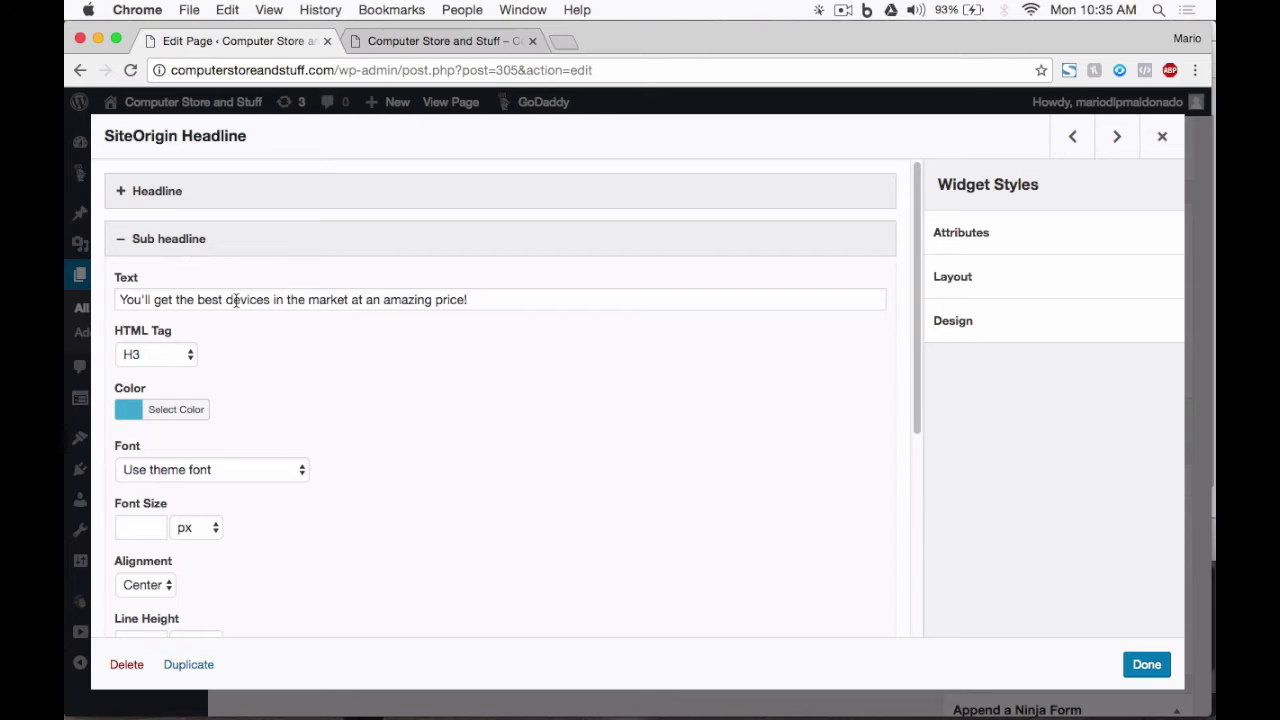
triple_click(271, 297)
text(Get the best prices in the marke)
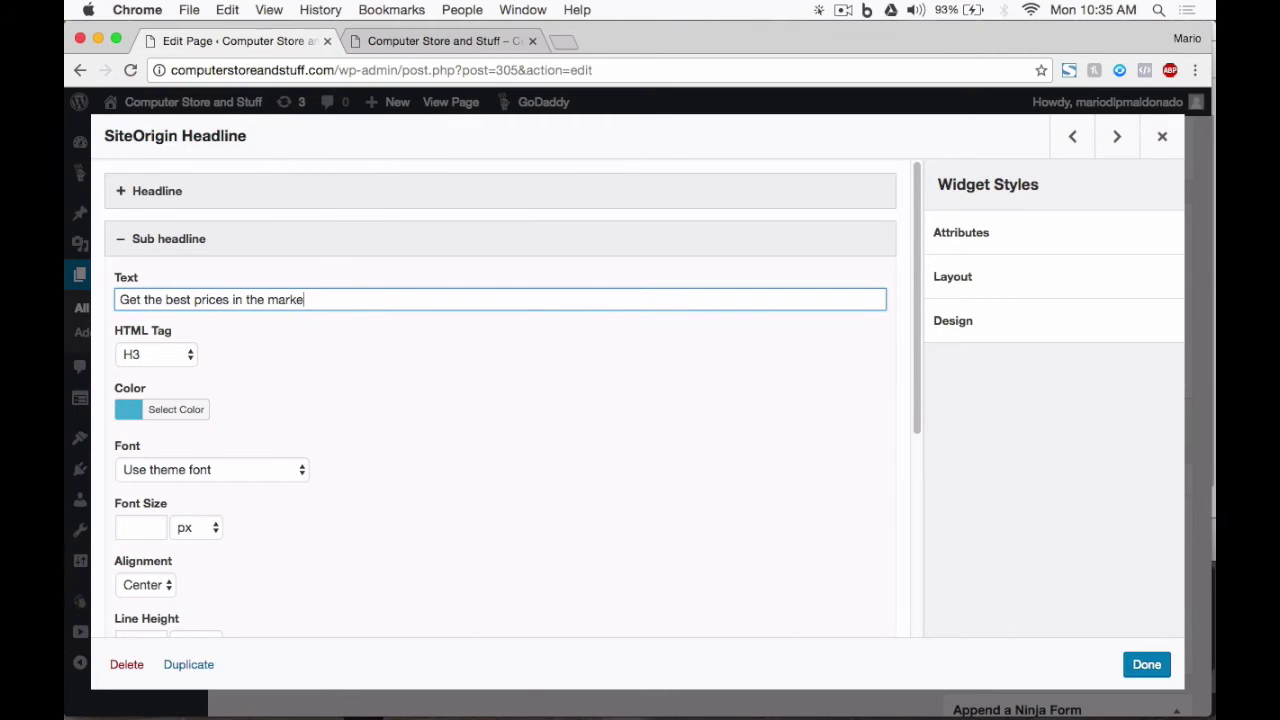
click(1145, 664)
Step: Save the page draft and preview the updated page
click(972, 260)
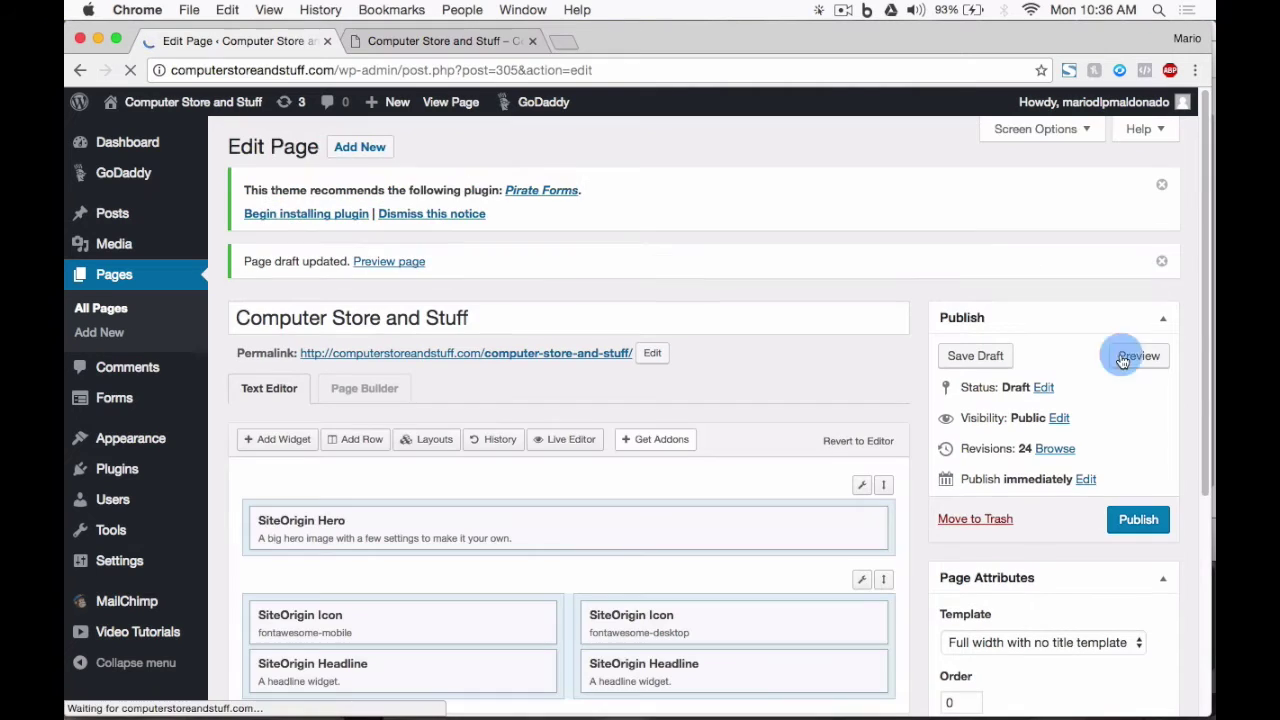
click(1130, 354)
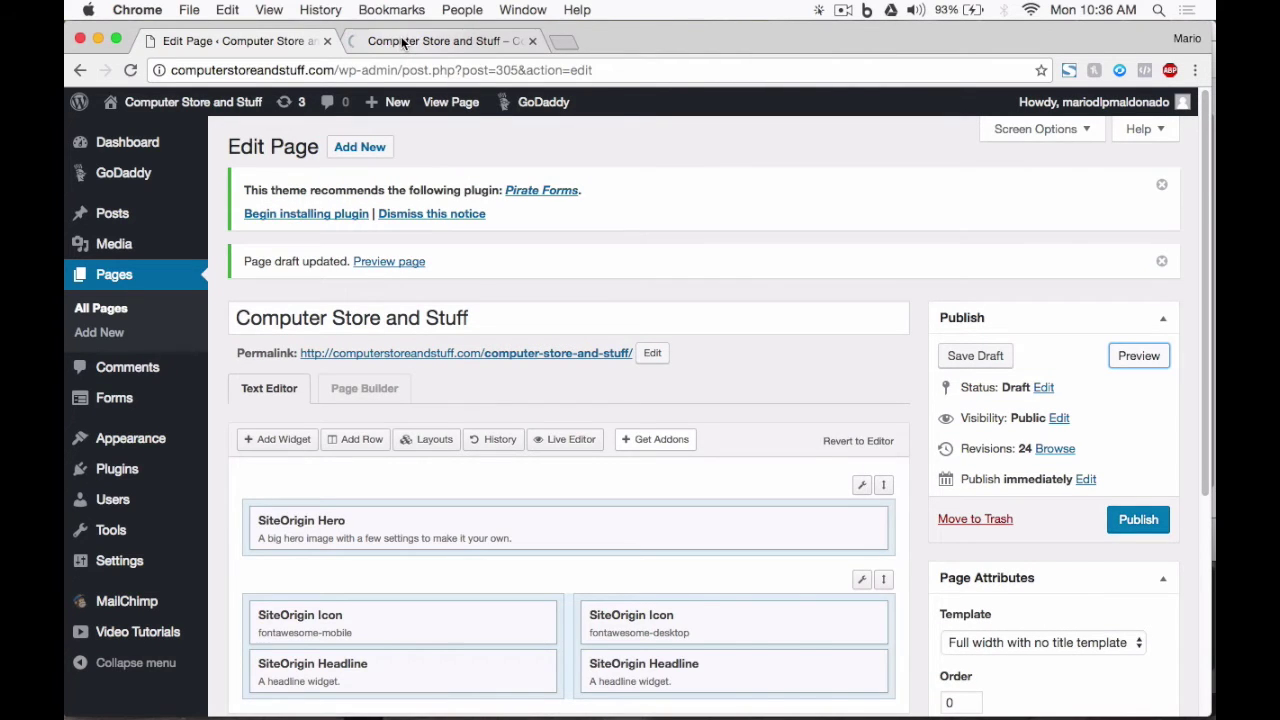
scroll(482, 343, up, 5)
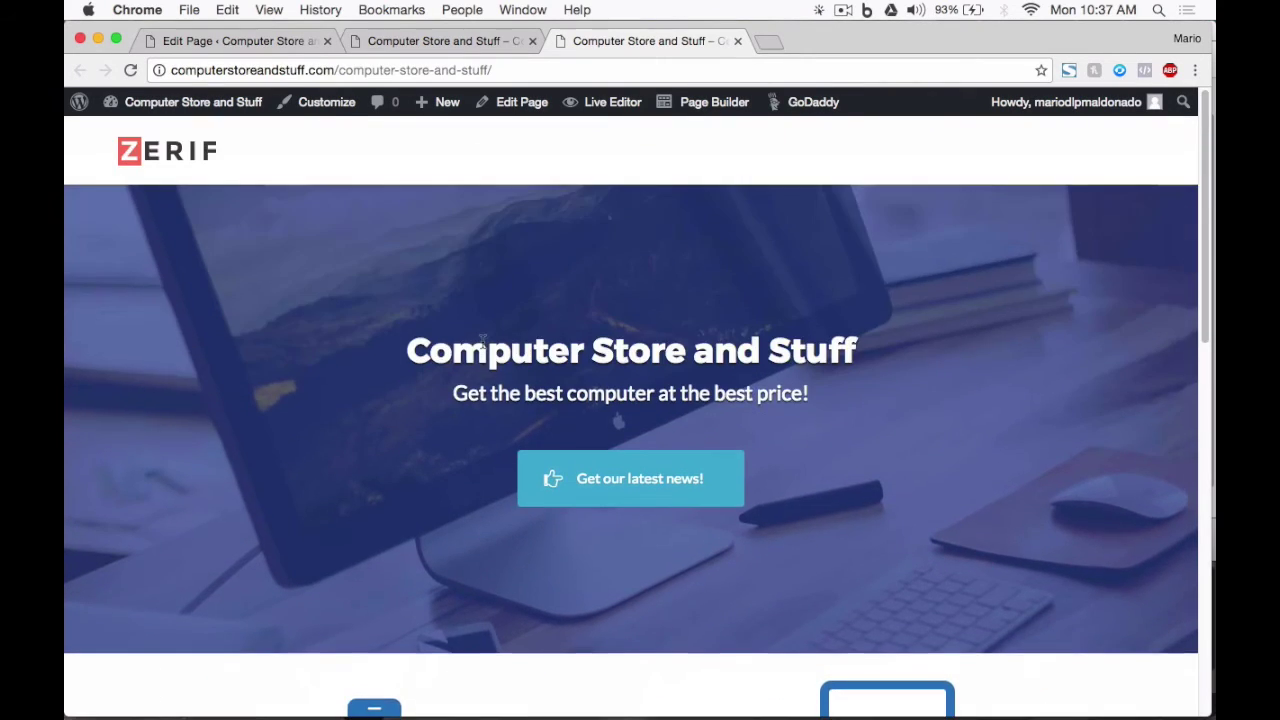
Step: Review the previewed page's two-column row at desktop width, and narrow the browser window to phone width to check the mobile layout
scroll(482, 343, down, 5)
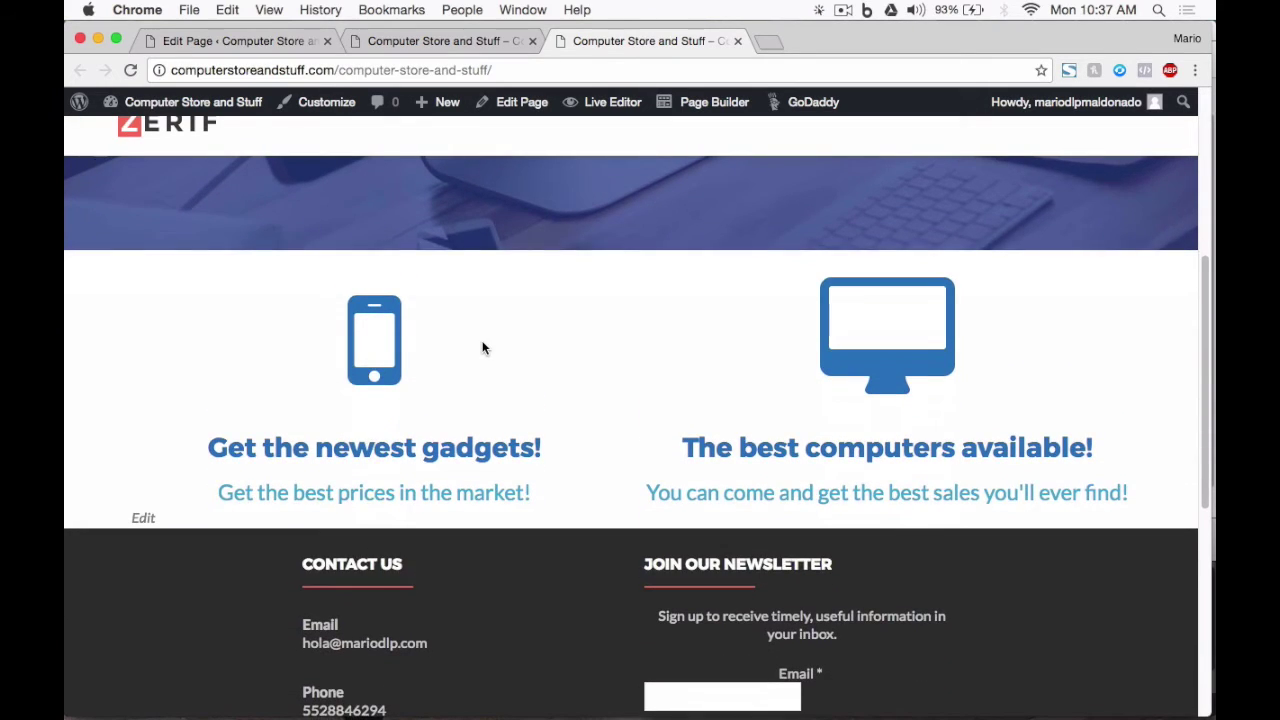
scroll(482, 347, up, 3)
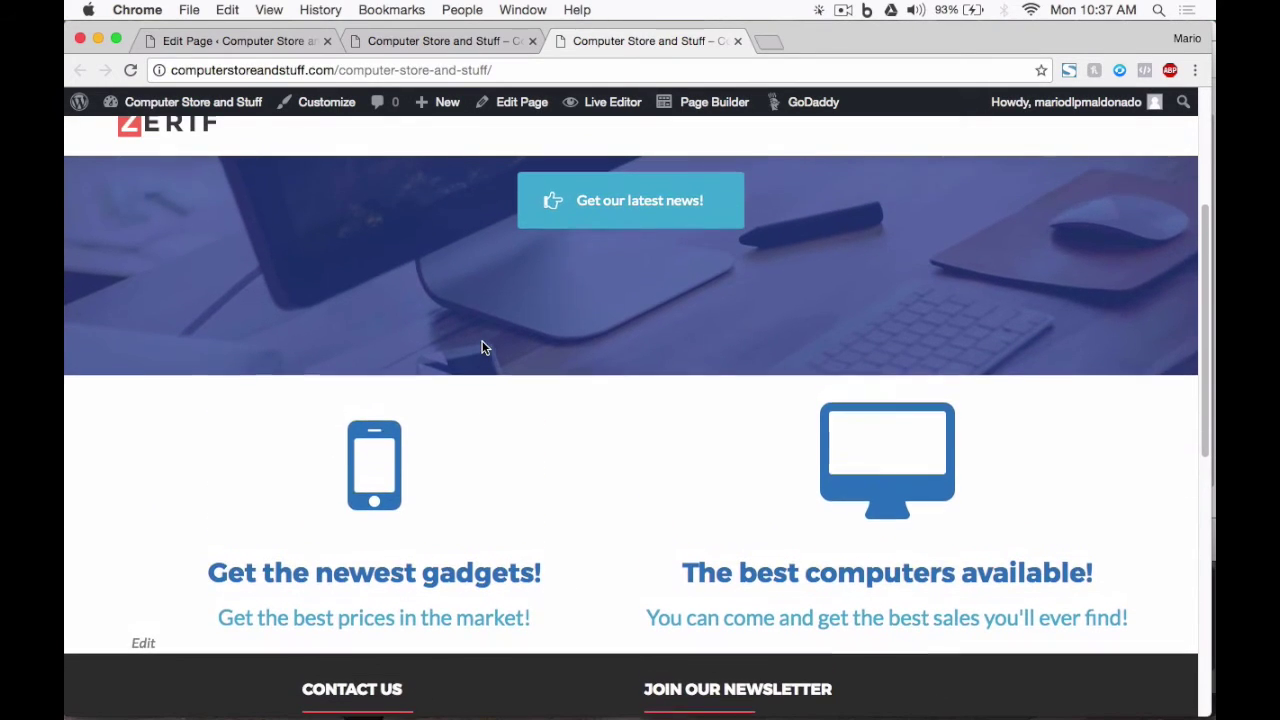
drag(1197, 690, 552, 682)
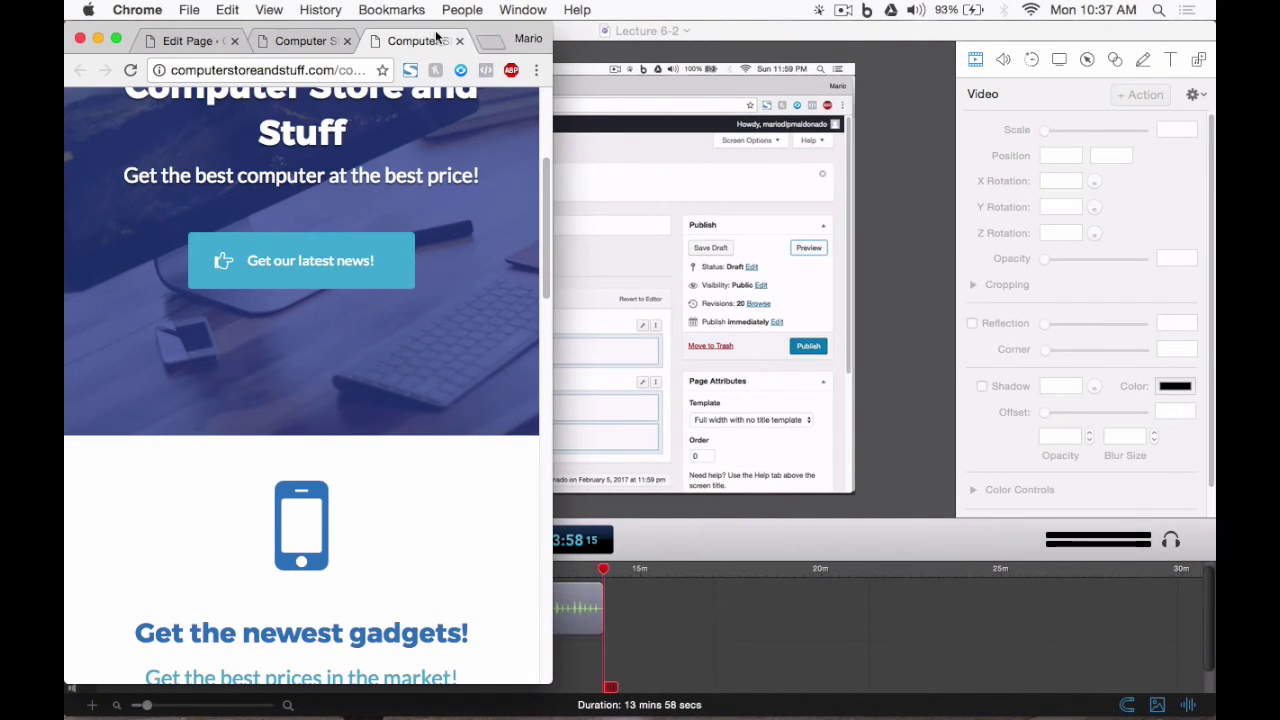
drag(447, 30, 737, 35)
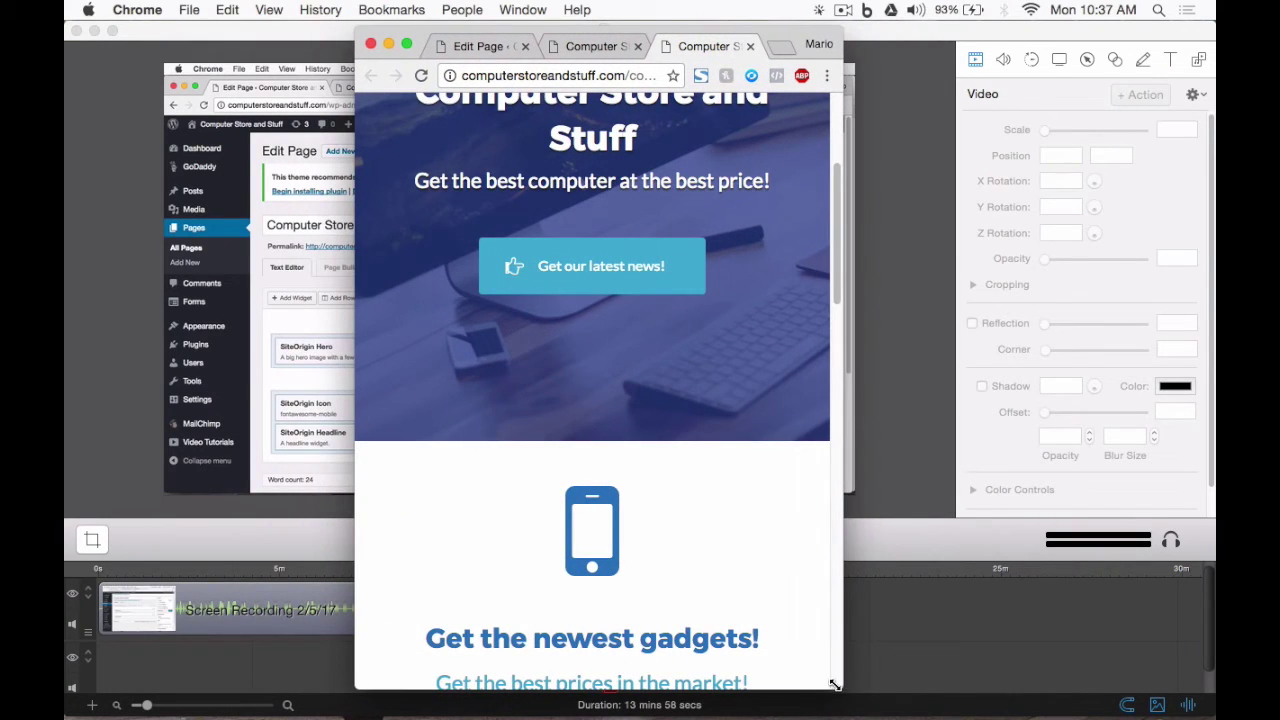
drag(835, 685, 829, 694)
scroll(707, 589, down, 10)
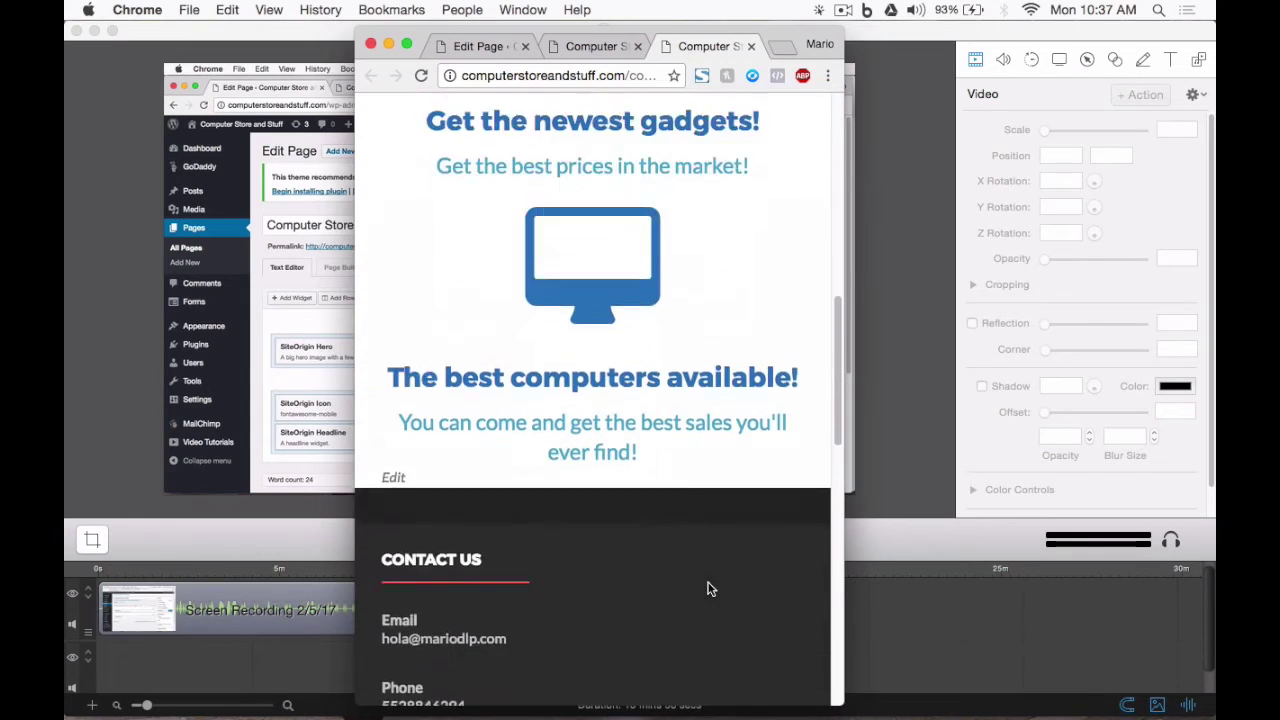
scroll(707, 589, down, 4)
scroll(707, 589, up, 15)
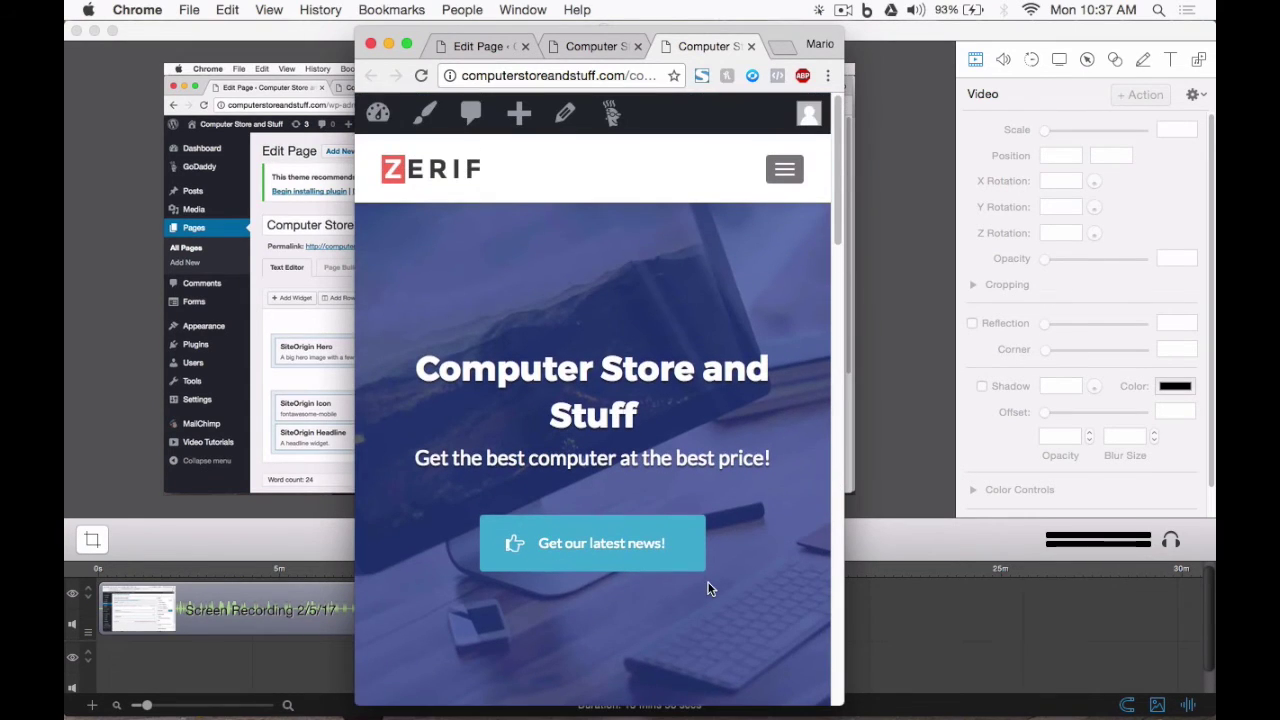
Step: Restore the browser window to full desktop width across the screen
drag(358, 26, 68, 22)
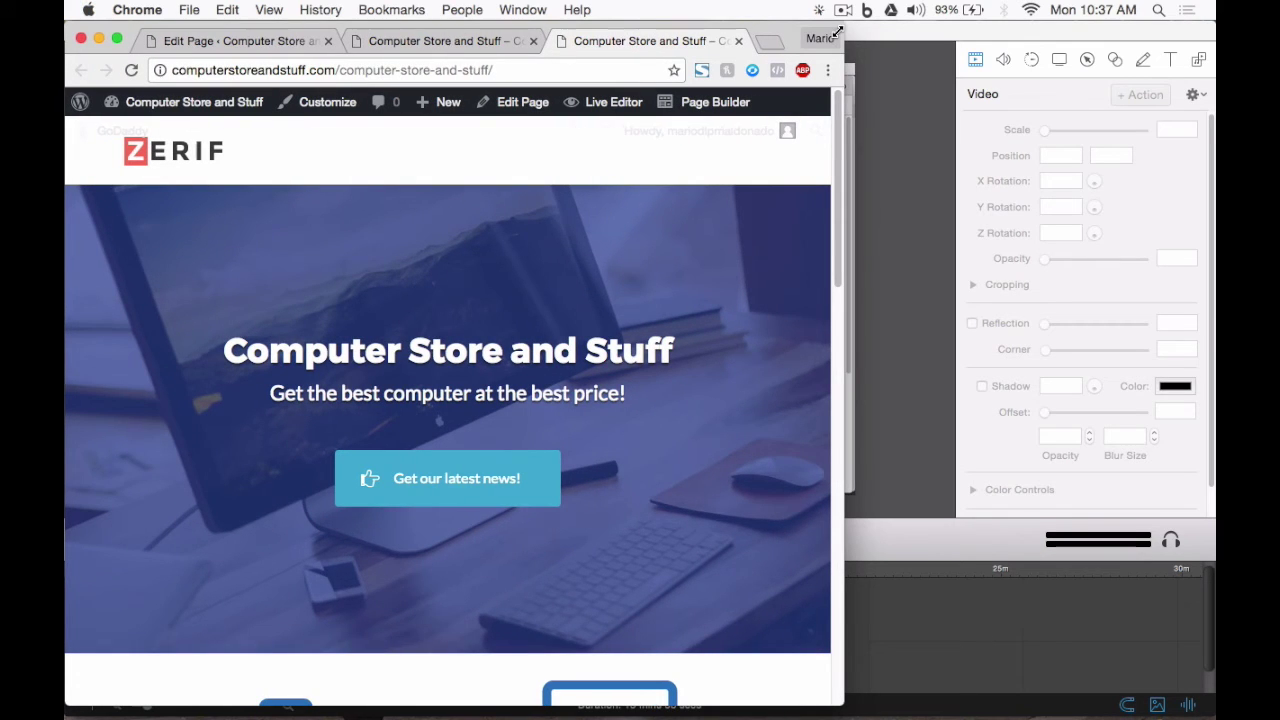
drag(836, 33, 1214, 26)
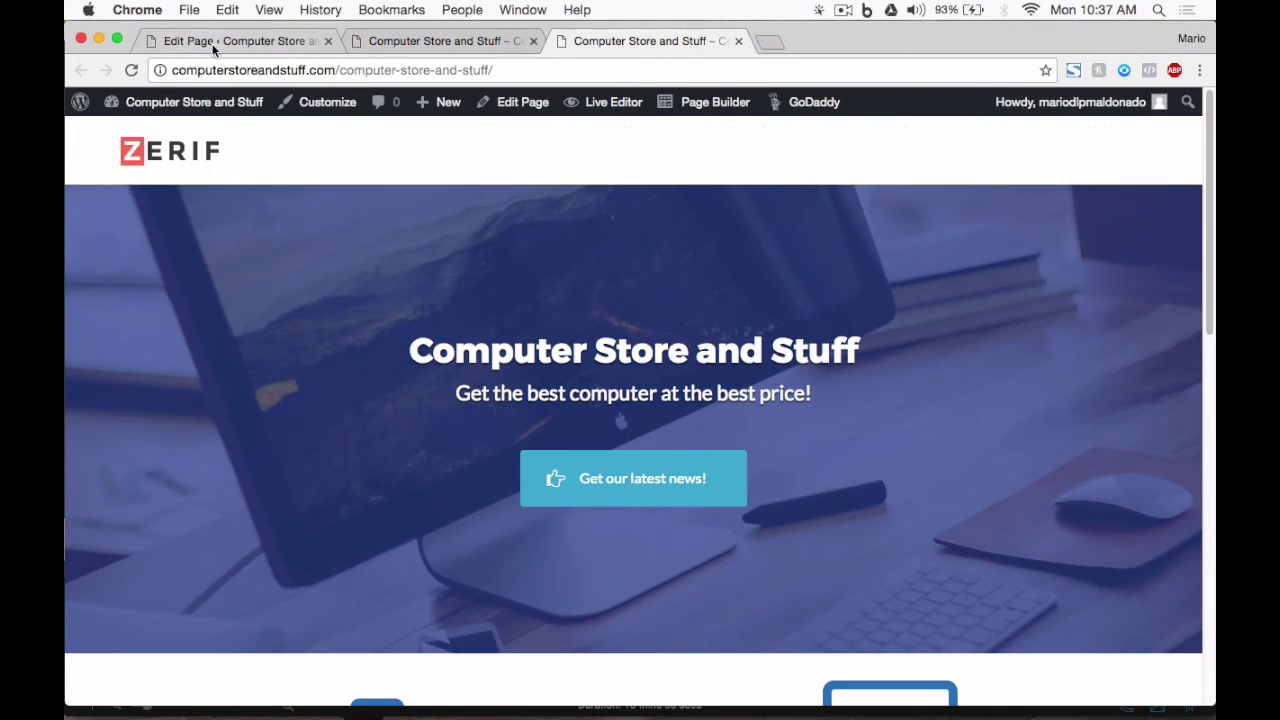